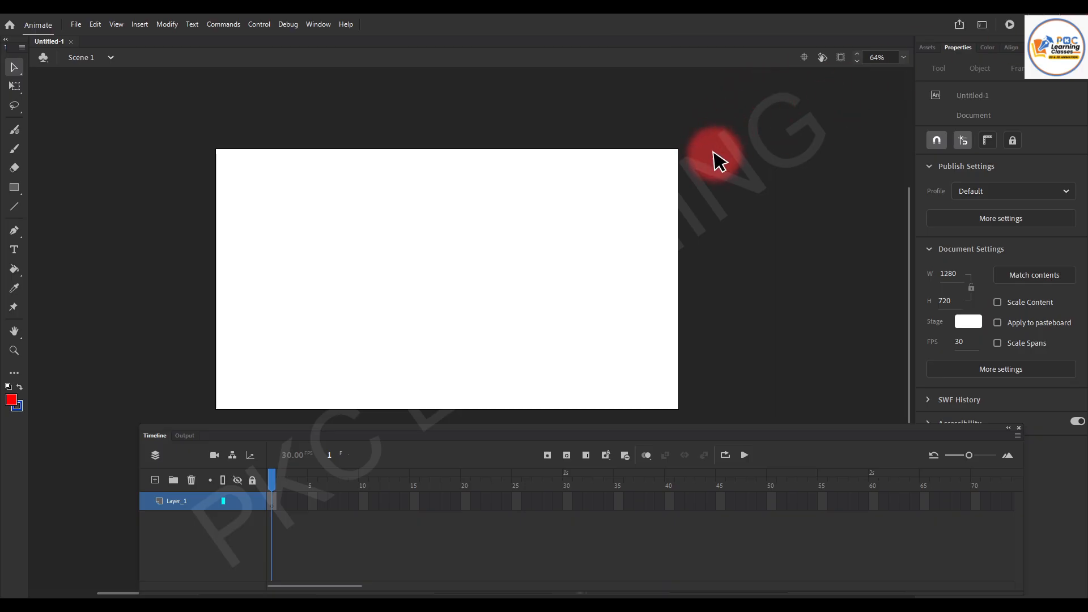
Draw a red rectangle with a blue stroke, about 465 by 233 px, on the stage's left half.
{"action": "left_click_drag", "start_coordinate": [906, 213], "coordinate": [911, 230]}
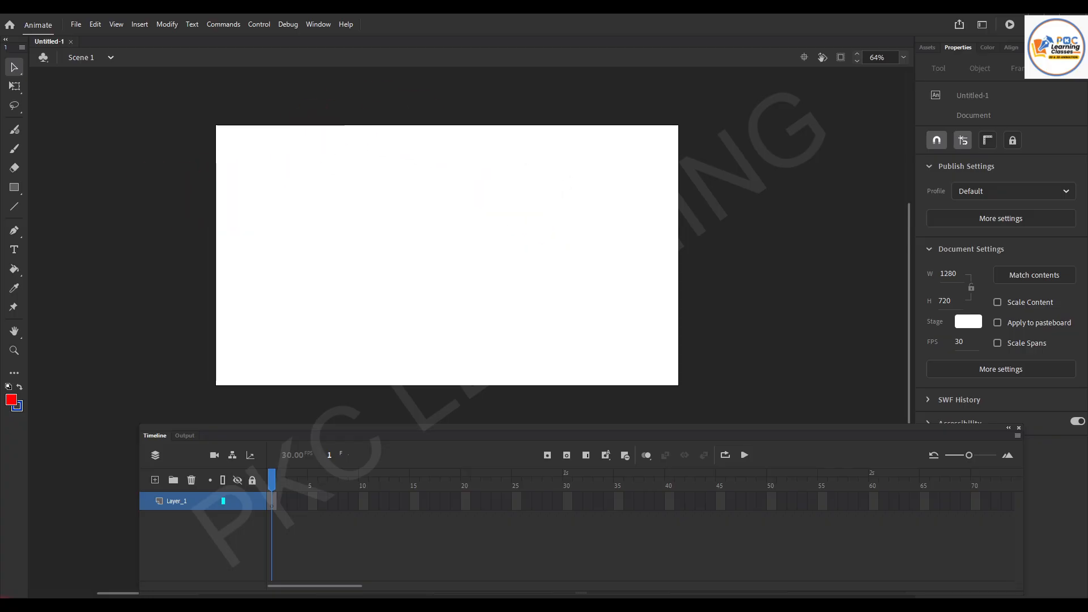
{"action": "left_click", "coordinate": [15, 189]}
{"action": "mouse_move", "coordinate": [291, 200]}
{"action": "left_mouse_down"}
{"action": "mouse_move", "coordinate": [292, 225]}
{"action": "mouse_move", "coordinate": [459, 285]}
{"action": "left_mouse_up"}
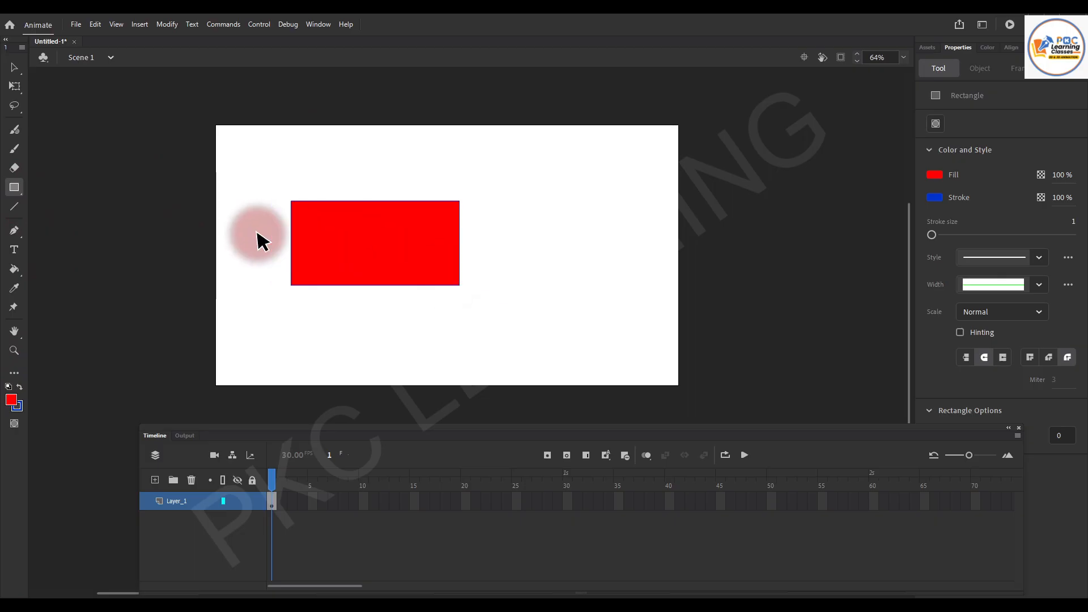
Set the stroke size of the rectangle's blue outline to 7.
{"action": "left_click", "coordinate": [14, 67]}
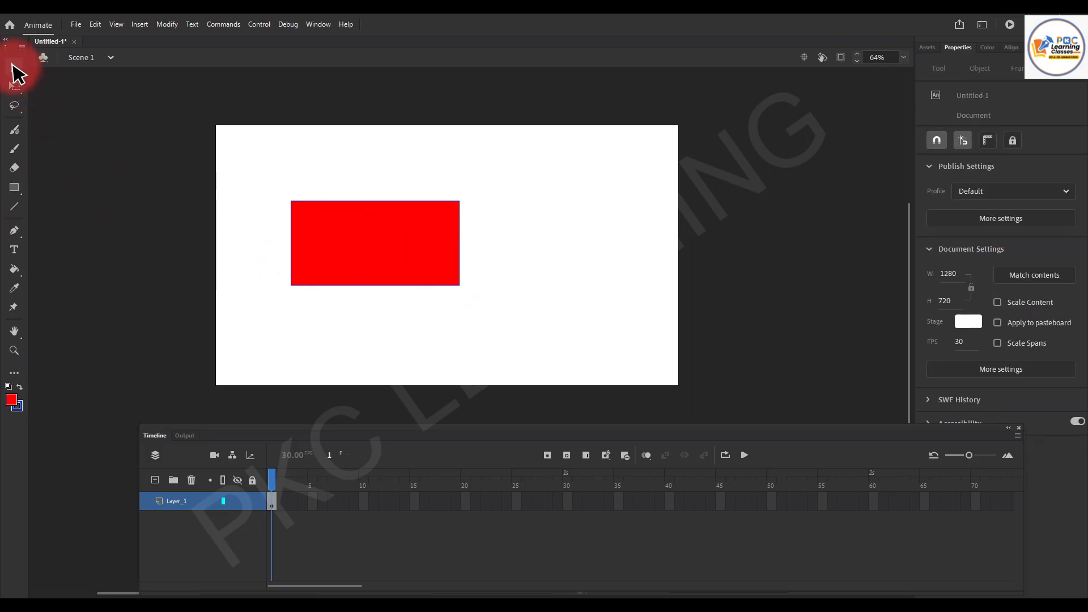
{"action": "double_click", "coordinate": [380, 285]}
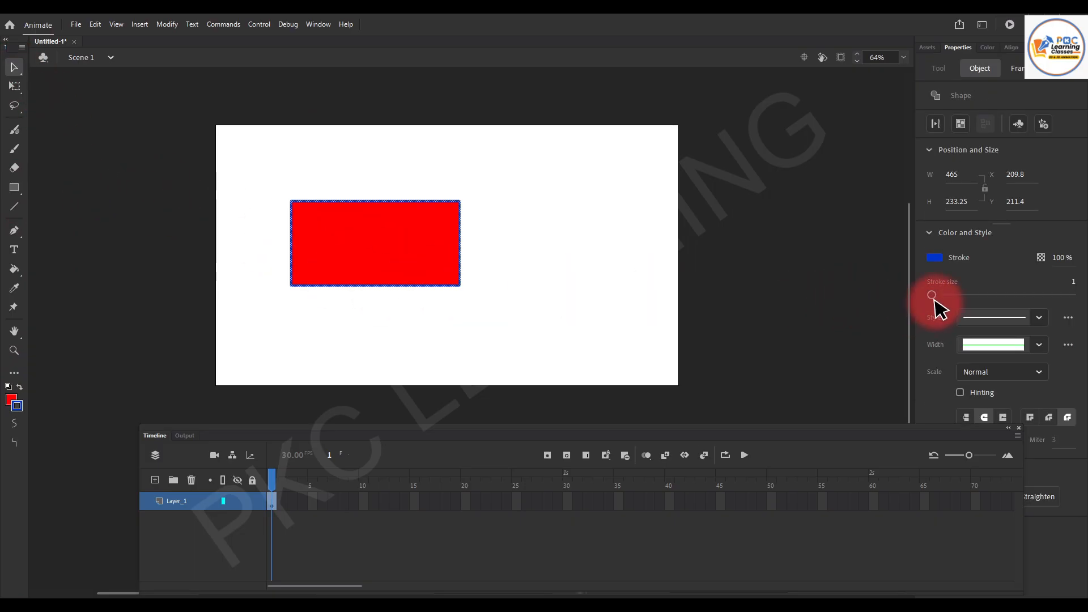
{"action": "left_click", "coordinate": [595, 248]}
Scale the whole rectangle, fill and stroke together, down about its centre to about 206 by 121 px.
{"action": "left_click_drag", "start_coordinate": [258, 183], "coordinate": [426, 285]}
{"action": "left_click_drag", "start_coordinate": [277, 162], "coordinate": [552, 354]}
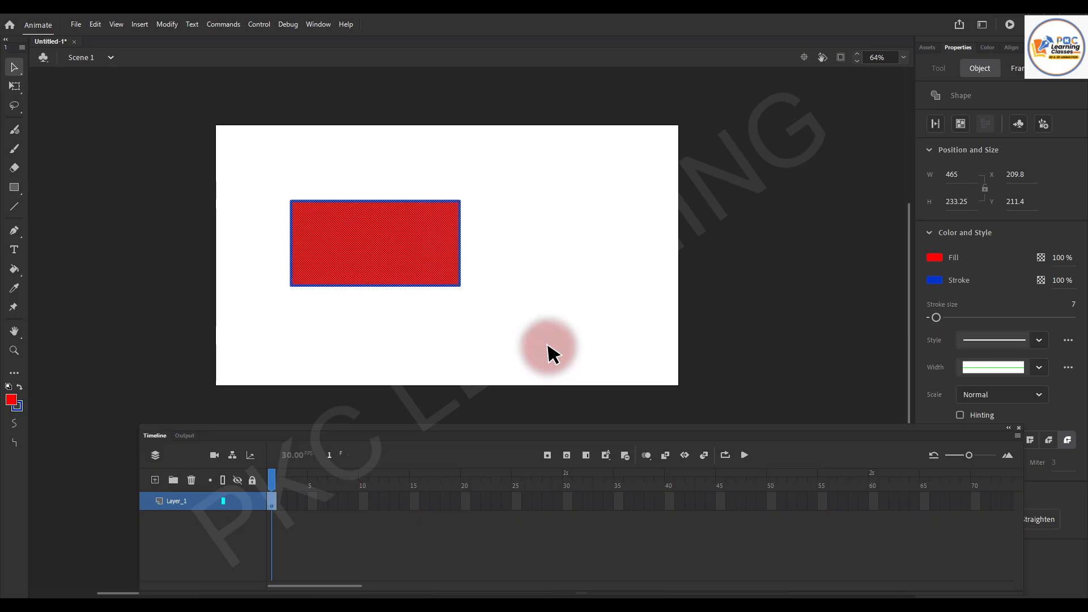
{"action": "key", "text": "q"}
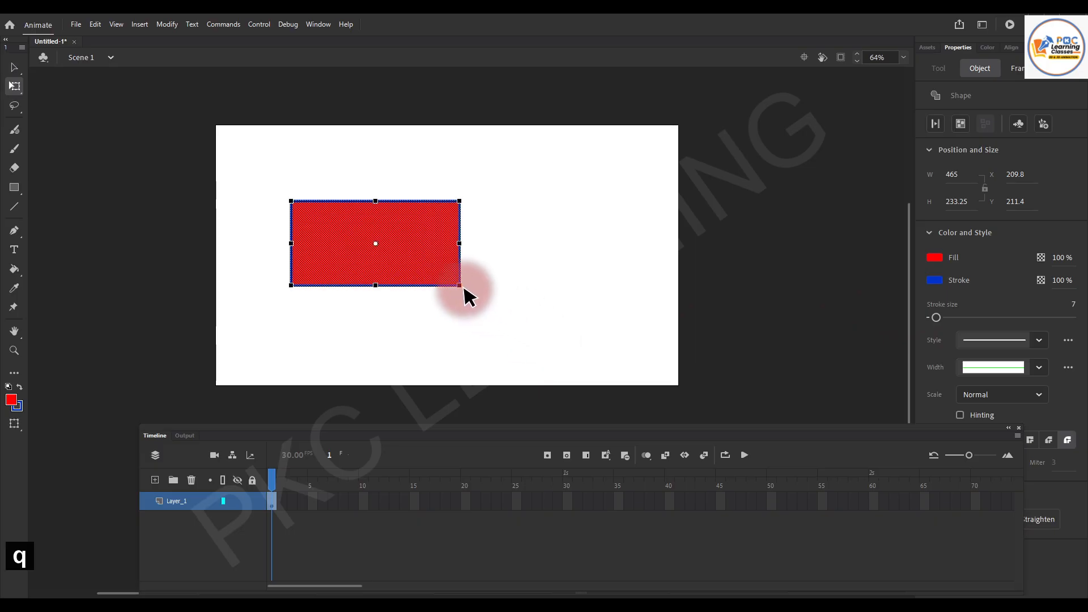
{"action": "left_click_drag", "start_coordinate": [460, 287], "coordinate": [416, 272]}
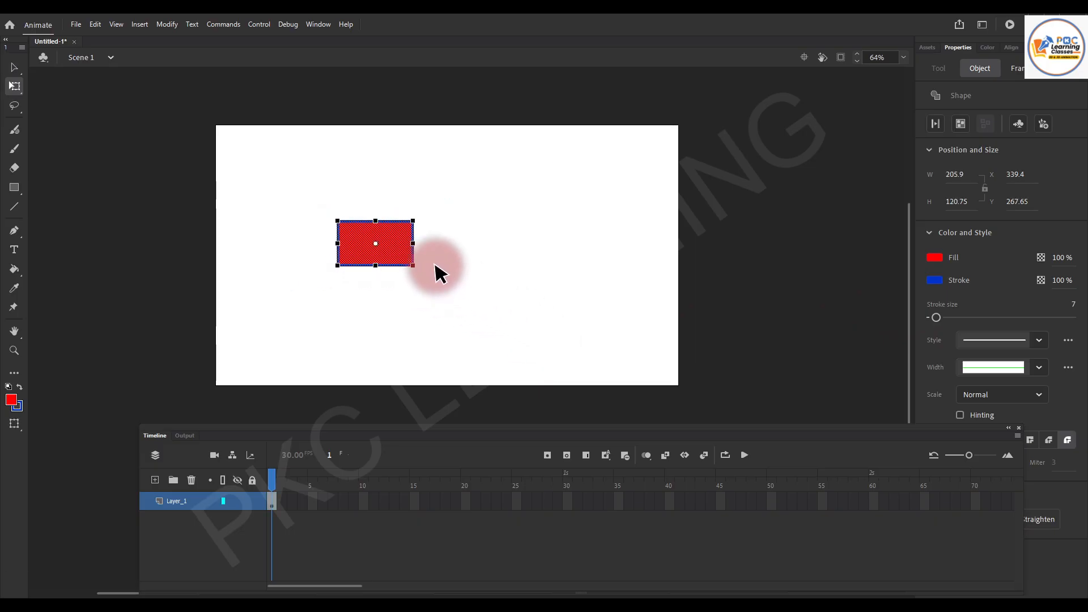
{"action": "left_click", "coordinate": [435, 274]}
Add a new layer above Layer_1 and select its first frame.
{"action": "scroll", "coordinate": [383, 270], "scroll_direction": "up", "scroll_amount": 3, "text": "ctrl"}
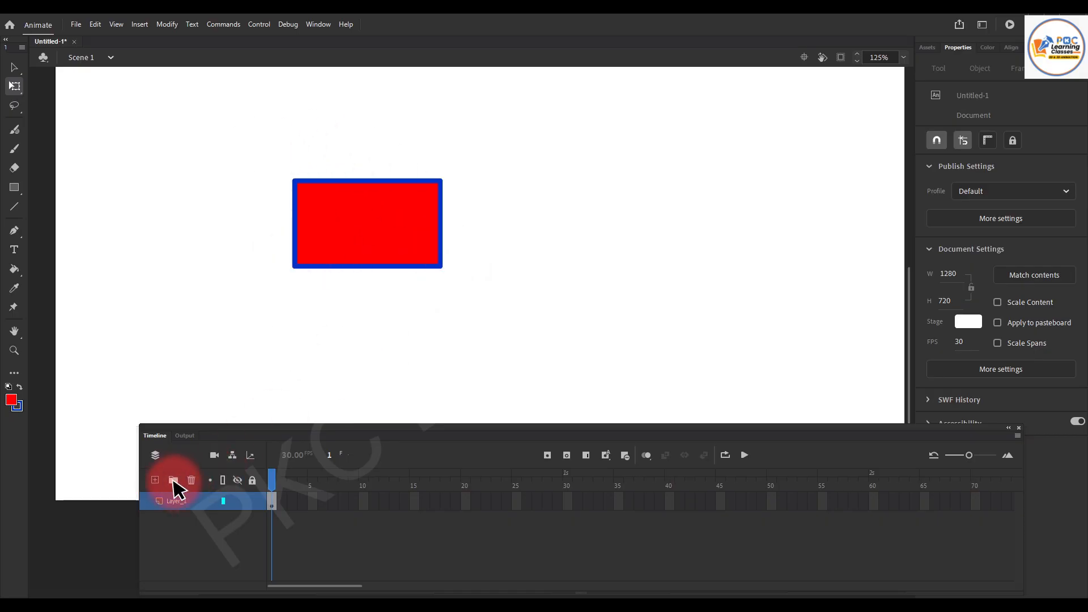
{"action": "left_click", "coordinate": [155, 480]}
{"action": "left_click", "coordinate": [274, 503]}
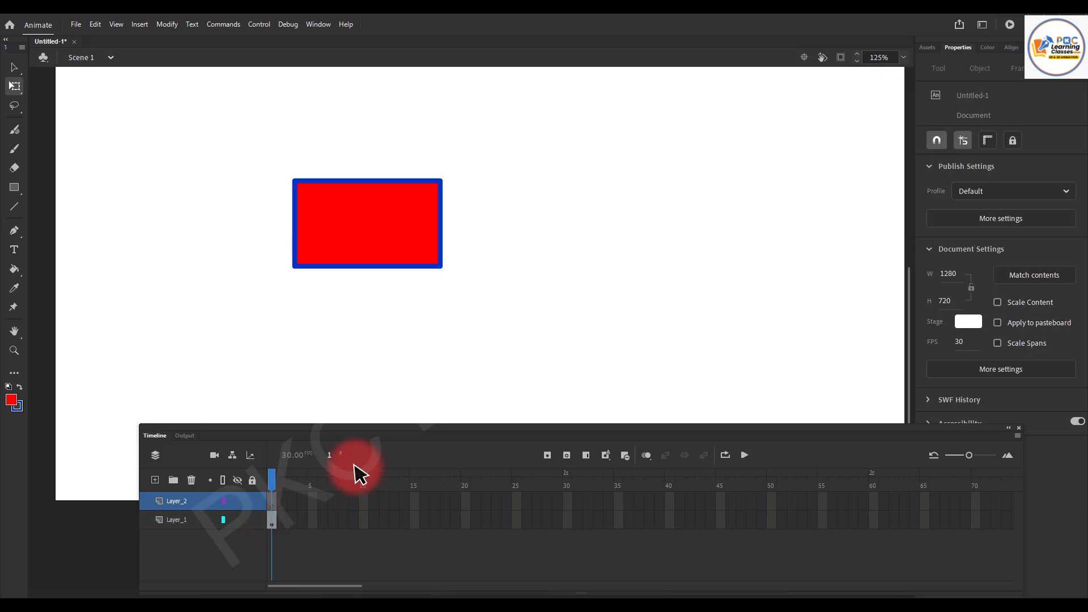
Duplicate the rectangle with its stroke and place the copy to the right, slightly lower than the original.
{"action": "mouse_move", "coordinate": [260, 179]}
{"action": "left_mouse_down"}
{"action": "mouse_move", "coordinate": [364, 262]}
{"action": "mouse_move", "coordinate": [503, 295]}
{"action": "left_mouse_up"}
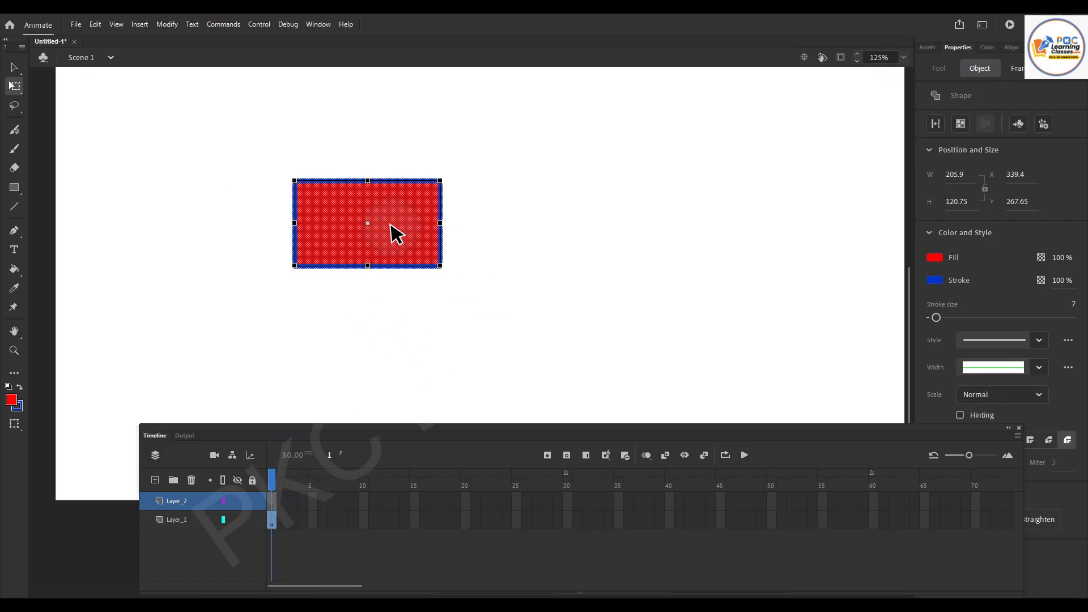
{"action": "left_click_drag", "start_coordinate": [391, 225], "coordinate": [627, 241]}
{"action": "left_click", "coordinate": [522, 302]}
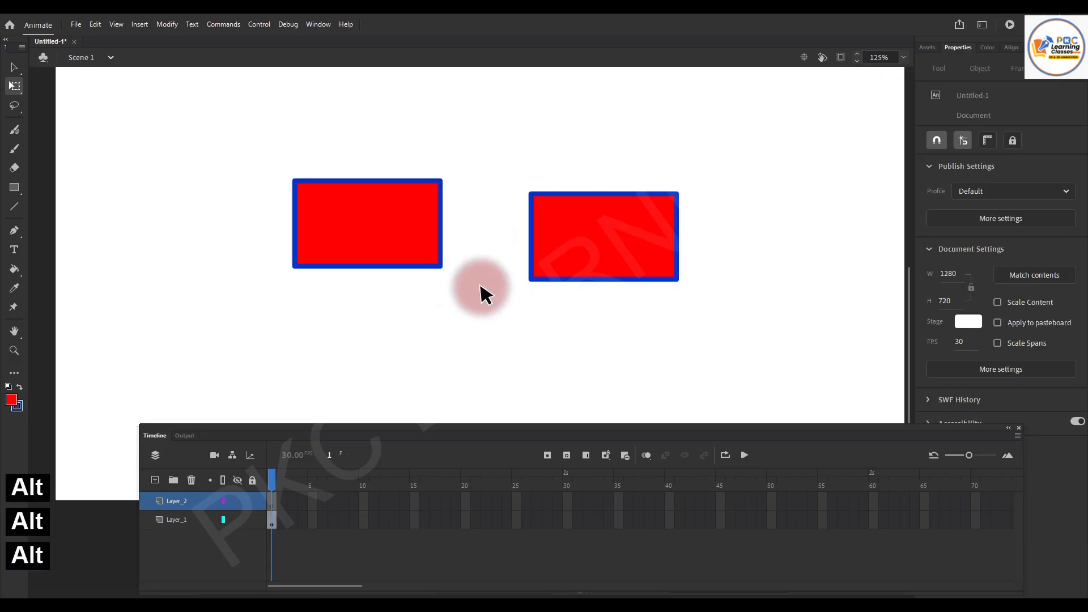
Group the two rectangles and move the group to a different place on the stage.
{"action": "left_click_drag", "start_coordinate": [248, 142], "coordinate": [700, 347]}
{"action": "key", "text": "ctrl"}
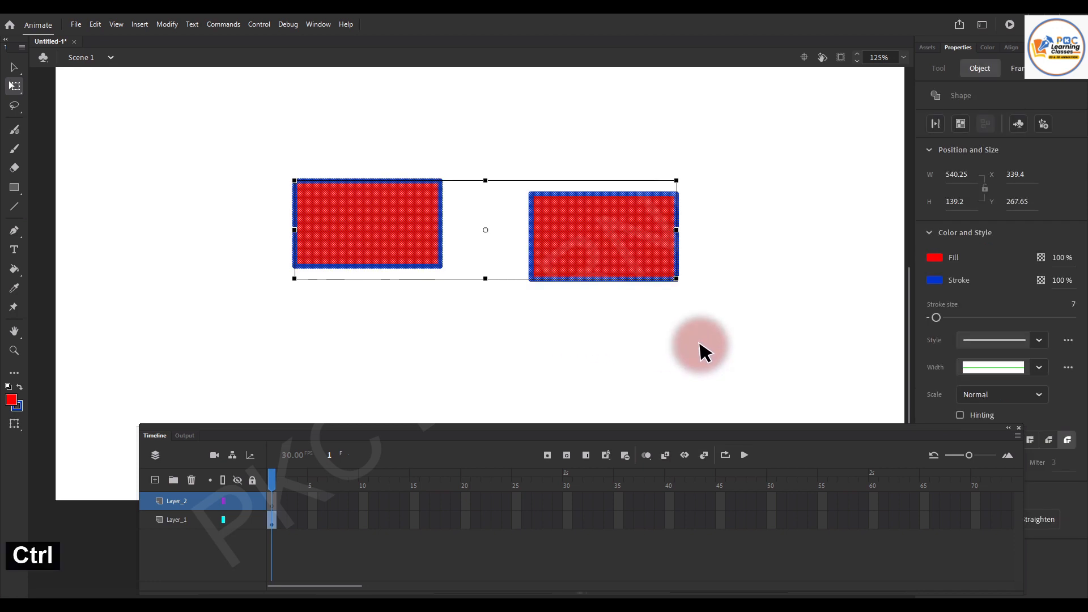
{"action": "key", "text": "ctrl"}
{"action": "key", "text": "ctrl+g"}
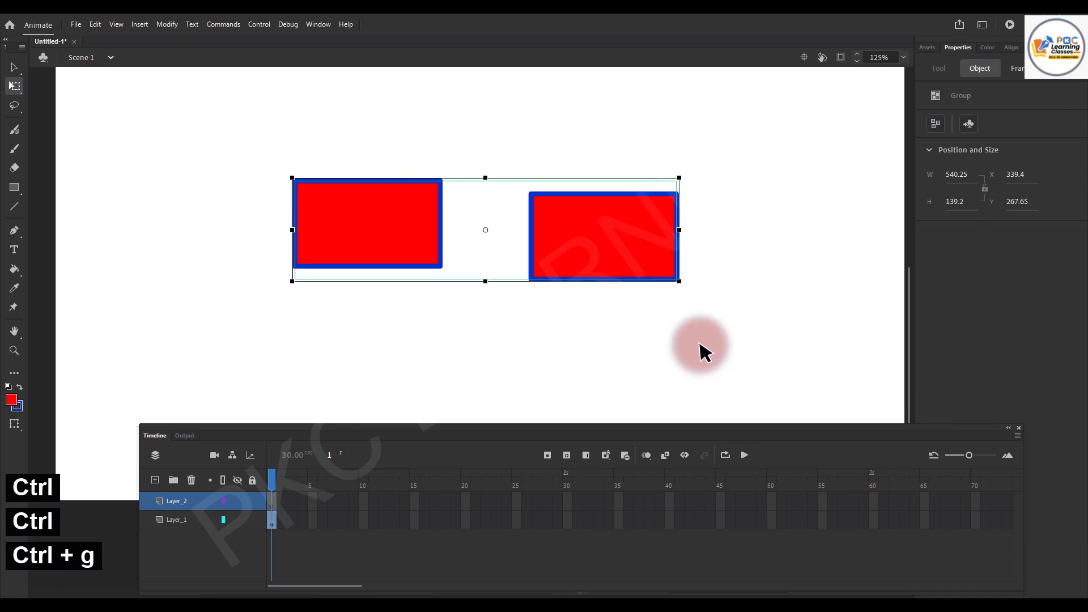
{"action": "left_click", "coordinate": [667, 347]}
{"action": "left_click_drag", "start_coordinate": [410, 236], "coordinate": [478, 257]}
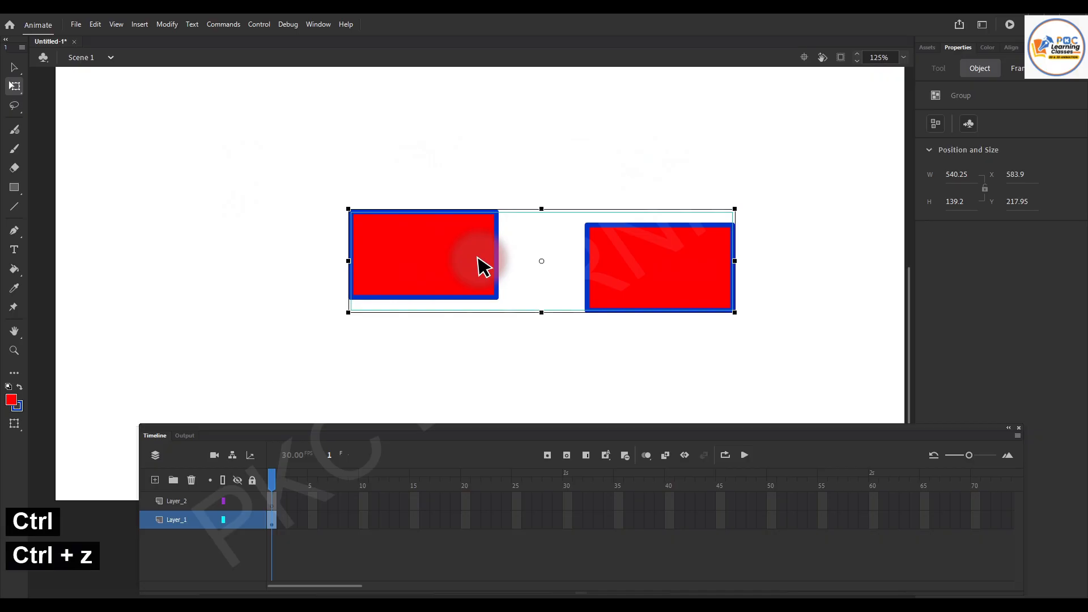
Undo the moves of the combined group and the grouping of the two rectangles.
{"action": "key", "text": "ctrl+z"}
{"action": "key", "text": "ctrl+z"}
{"action": "left_click", "coordinate": [480, 264]}
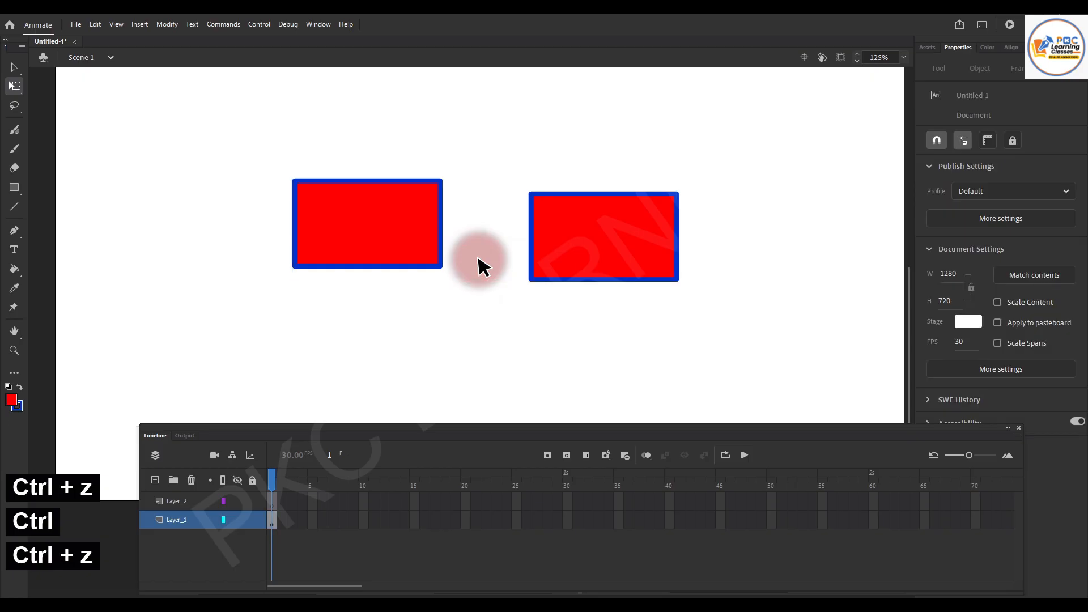
{"action": "left_click", "coordinate": [444, 268]}
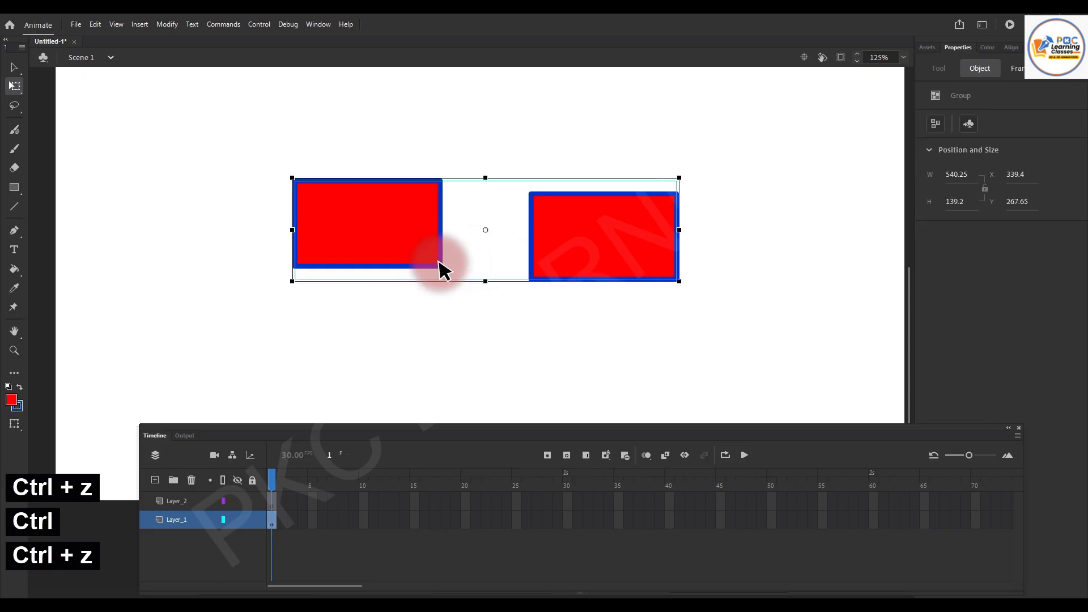
{"action": "key", "text": "ctrl+z"}
{"action": "key", "text": "ctrl+z"}
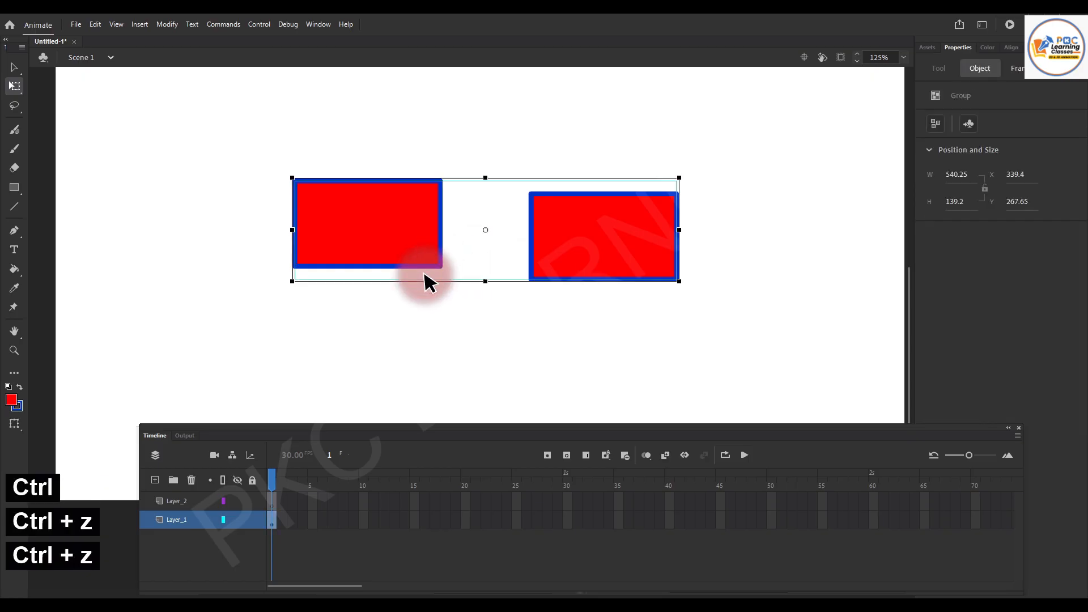
{"action": "key", "text": "ctrl+z"}
{"action": "left_click", "coordinate": [443, 306]}
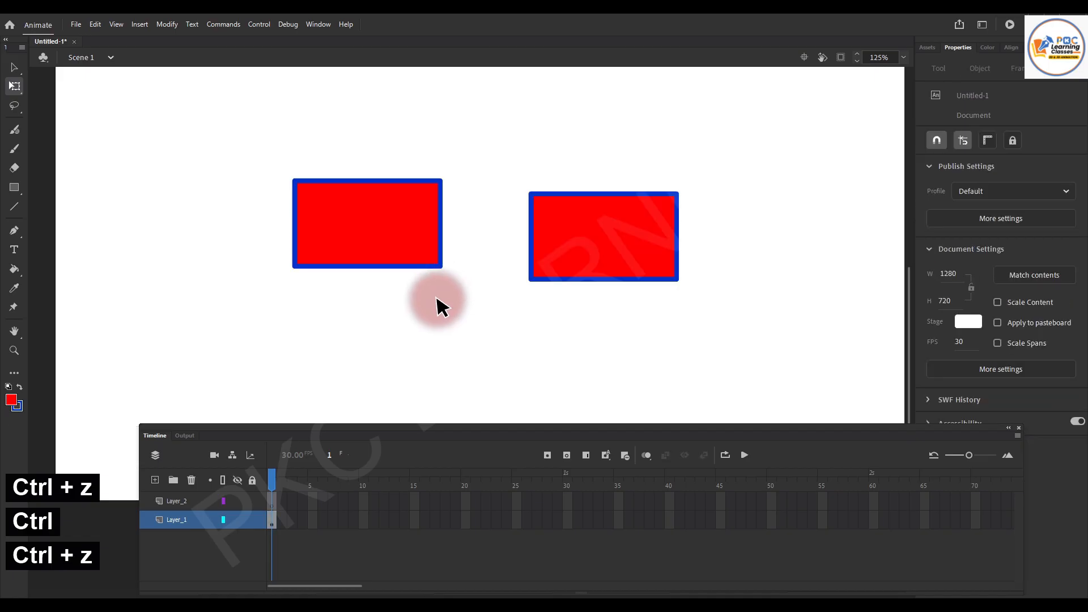
Move the left rectangle to about X 163, Y 320, and undo a separate move of its fill.
{"action": "left_click_drag", "start_coordinate": [216, 146], "coordinate": [447, 332]}
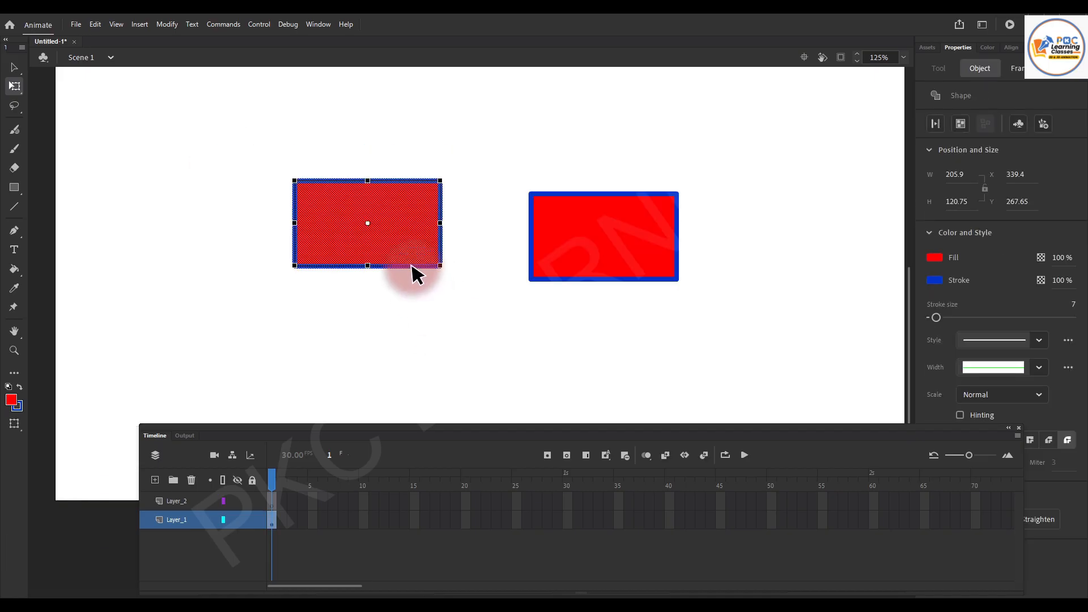
{"action": "left_click_drag", "start_coordinate": [410, 248], "coordinate": [473, 176]}
{"action": "left_click", "coordinate": [369, 248]}
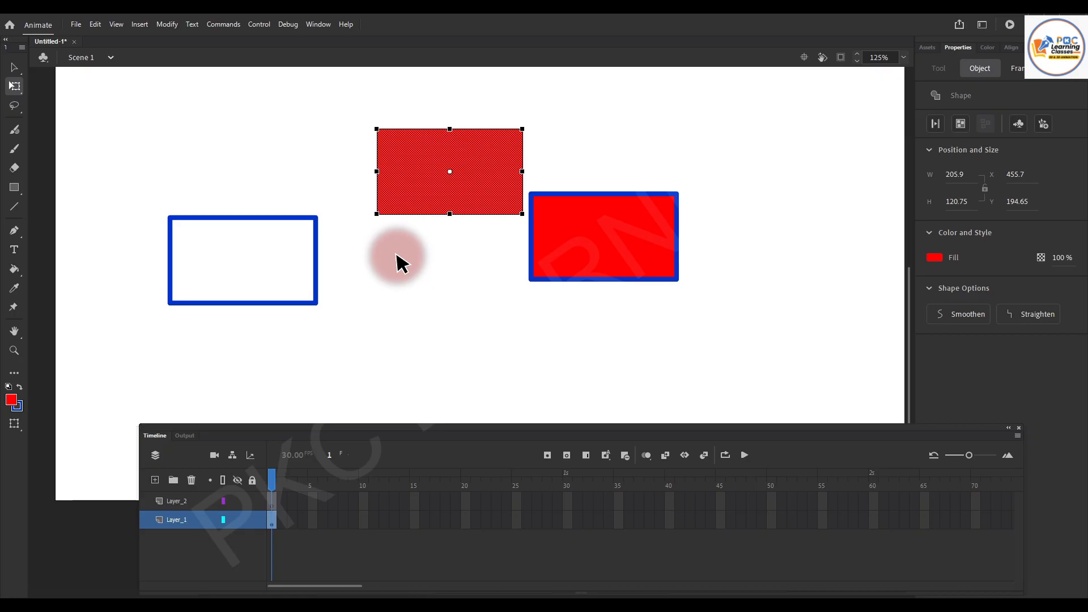
{"action": "key", "text": "ctrl+z"}
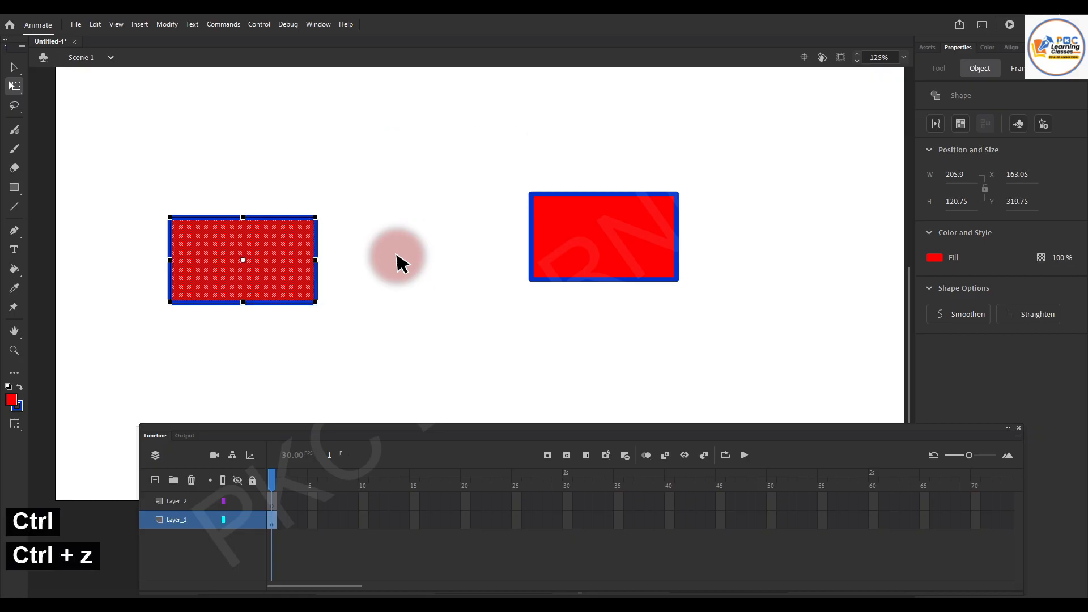
{"action": "left_click", "coordinate": [397, 260]}
Group the left rectangle's fill and stroke, and group the right rectangle's fill and stroke as a second group.
{"action": "mouse_move", "coordinate": [146, 175]}
{"action": "left_mouse_down"}
{"action": "mouse_move", "coordinate": [262, 338]}
{"action": "mouse_move", "coordinate": [367, 355]}
{"action": "left_mouse_up"}
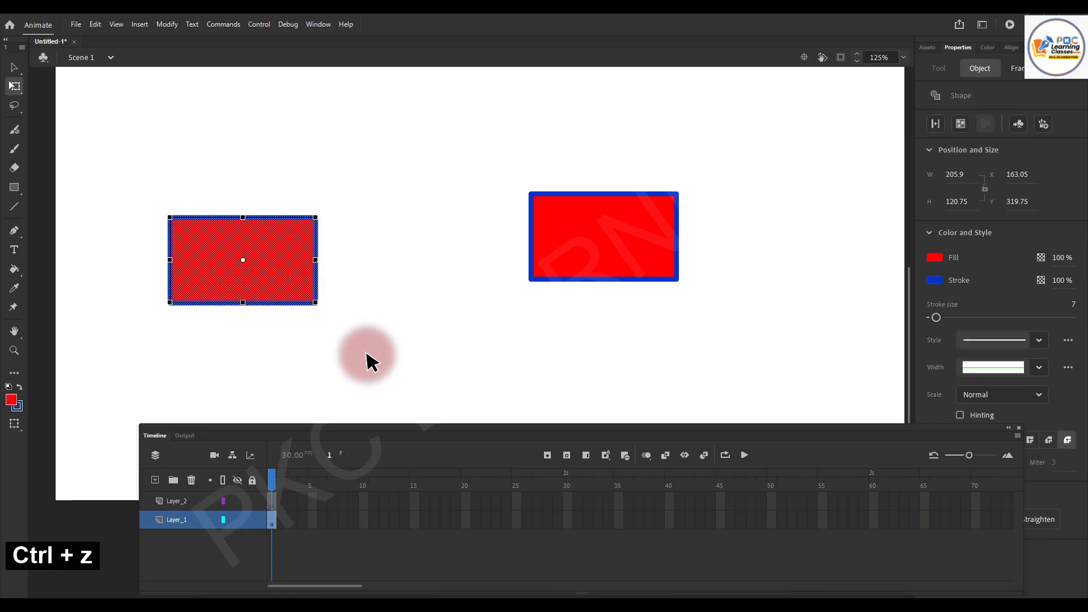
{"action": "key", "text": "ctrl+g"}
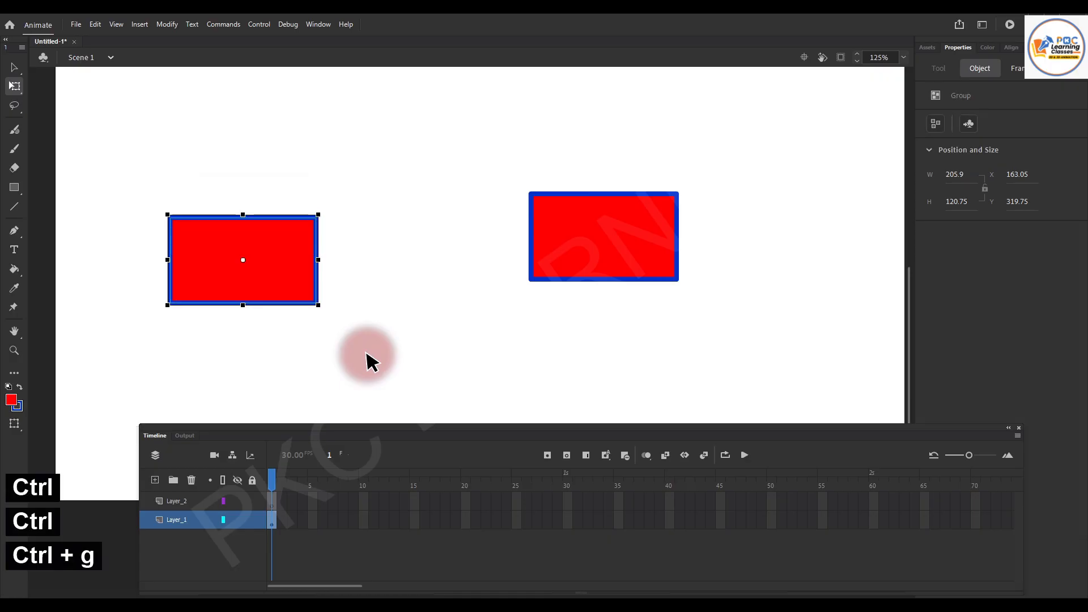
{"action": "left_click", "coordinate": [368, 357]}
{"action": "left_click_drag", "start_coordinate": [480, 163], "coordinate": [733, 325]}
{"action": "key", "text": "ctrl+g"}
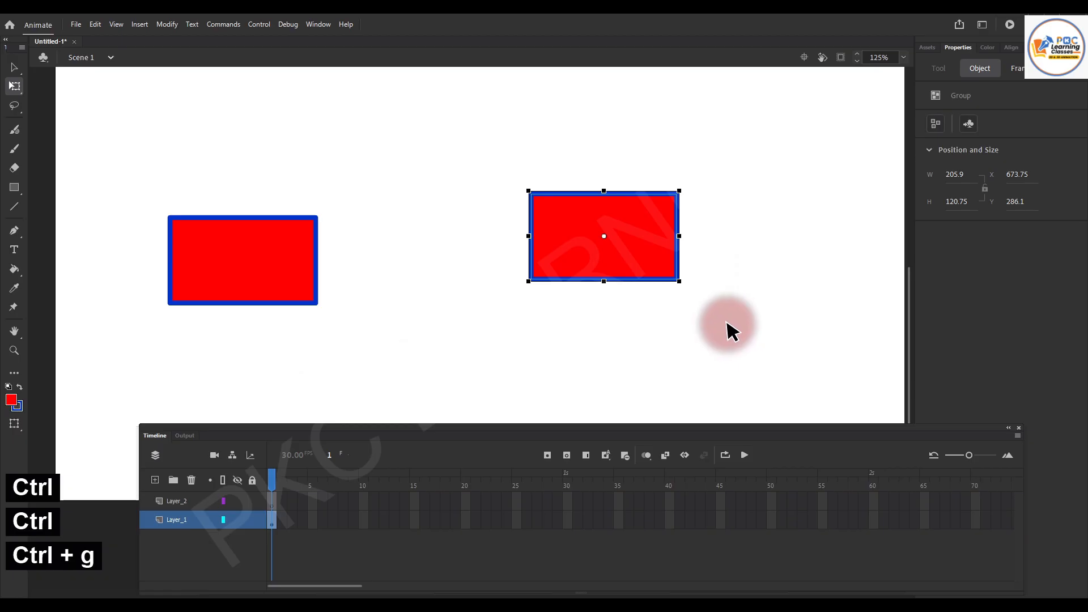
{"action": "left_click", "coordinate": [731, 331]}
Move the two grouped rectangles individually so they sit close together diagonally, with the right one higher.
{"action": "left_click_drag", "start_coordinate": [651, 272], "coordinate": [737, 235]}
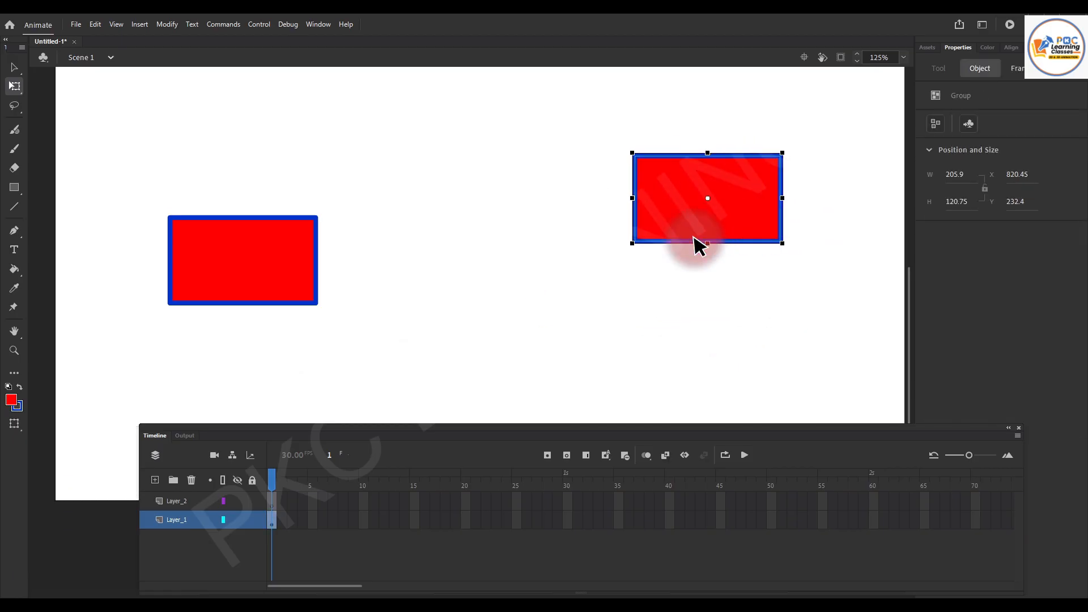
{"action": "left_click_drag", "start_coordinate": [284, 267], "coordinate": [359, 317]}
{"action": "left_click", "coordinate": [156, 213]}
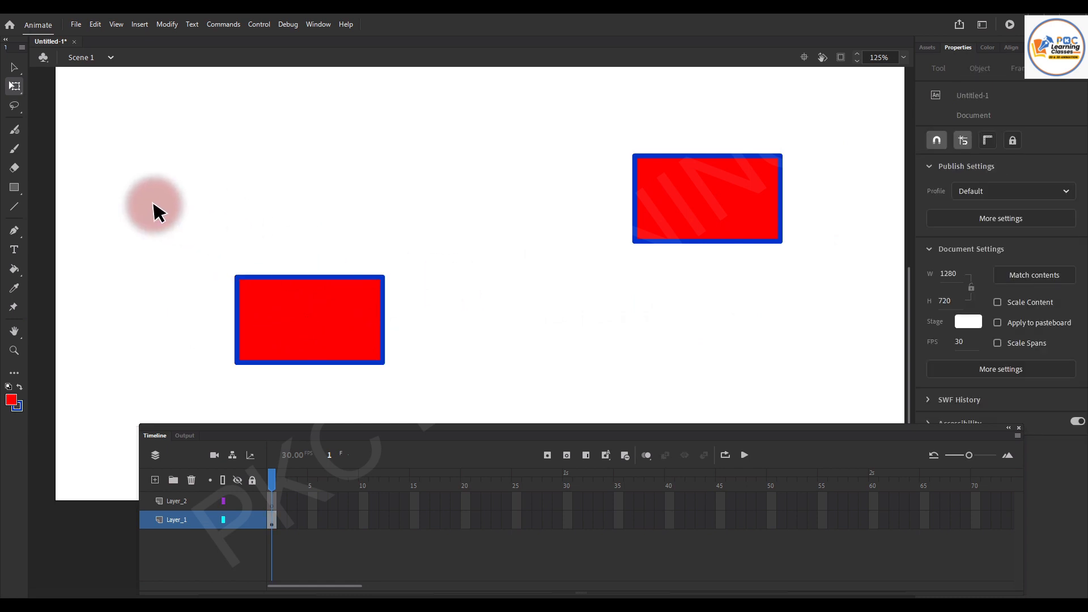
{"action": "left_click_drag", "start_coordinate": [736, 212], "coordinate": [634, 247]}
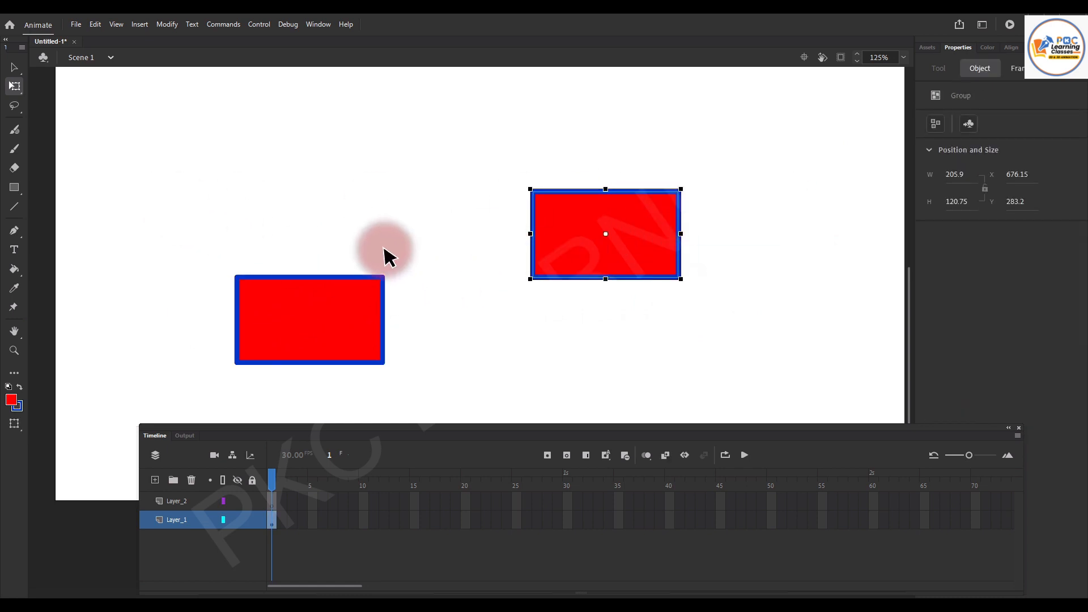
{"action": "left_click_drag", "start_coordinate": [587, 237], "coordinate": [467, 236]}
Select both rectangle groups and combine them into one outer group.
{"action": "left_click_drag", "start_coordinate": [180, 174], "coordinate": [656, 416]}
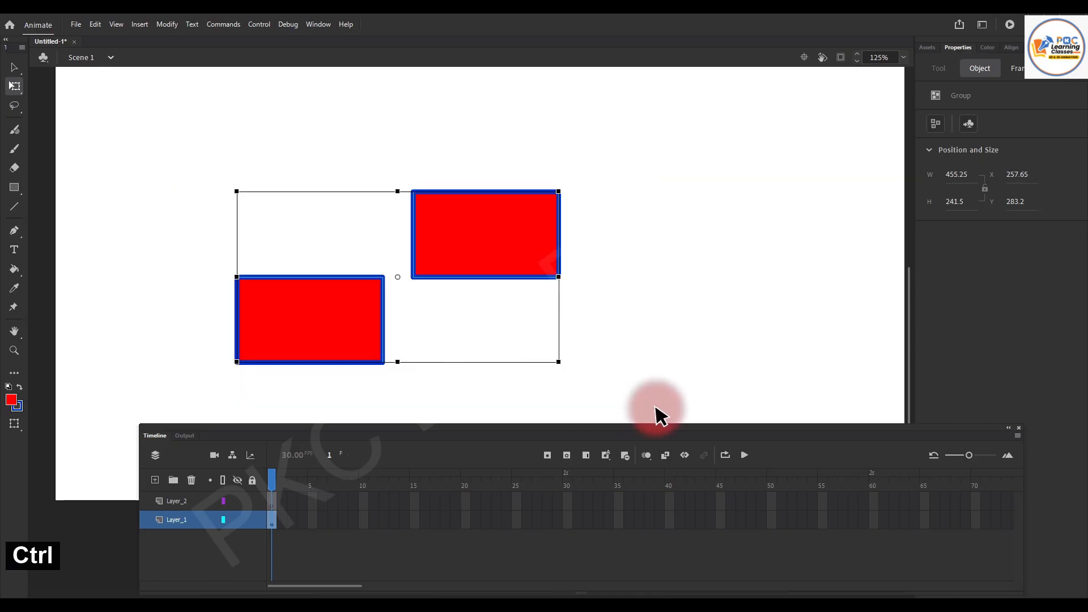
{"action": "key", "text": "ctrl+g"}
{"action": "left_click", "coordinate": [700, 354]}
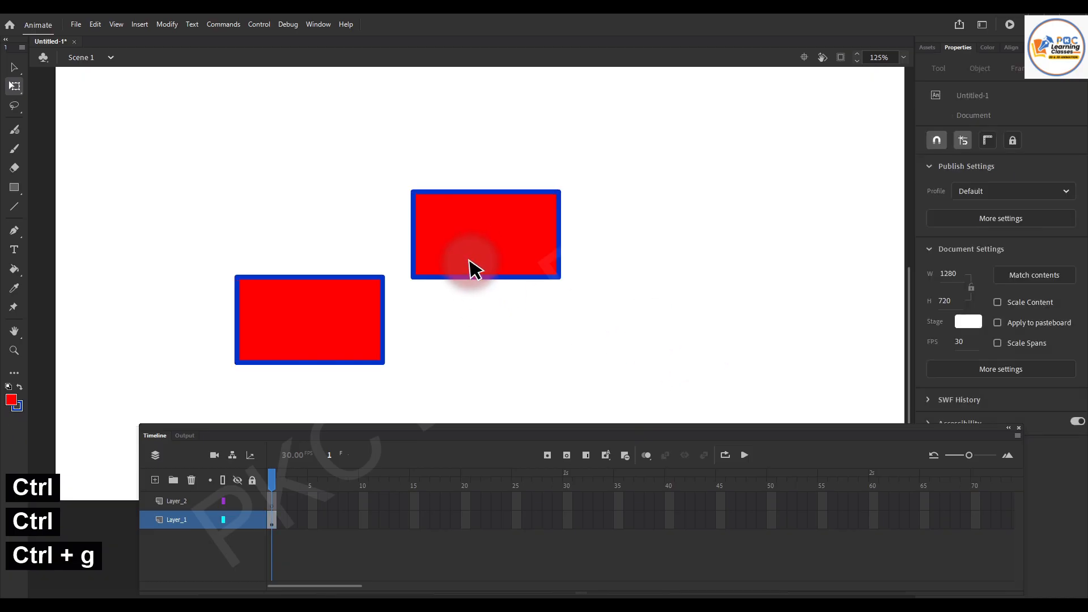
Move the combined group around the stage and leave it at about X 412, Y 253.
{"action": "left_click_drag", "start_coordinate": [478, 243], "coordinate": [692, 224]}
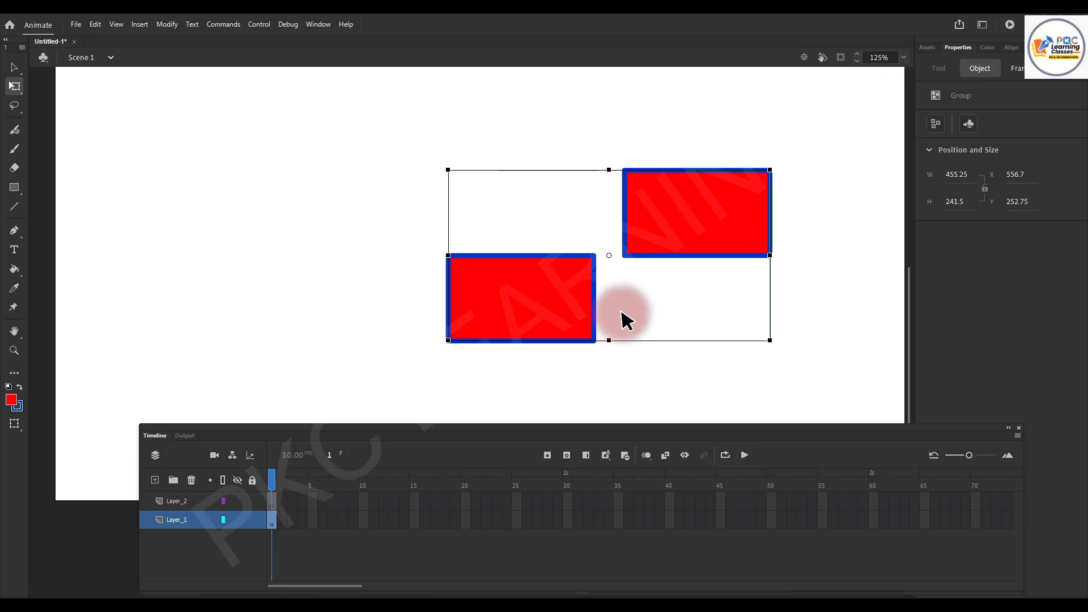
{"action": "left_click", "coordinate": [513, 392]}
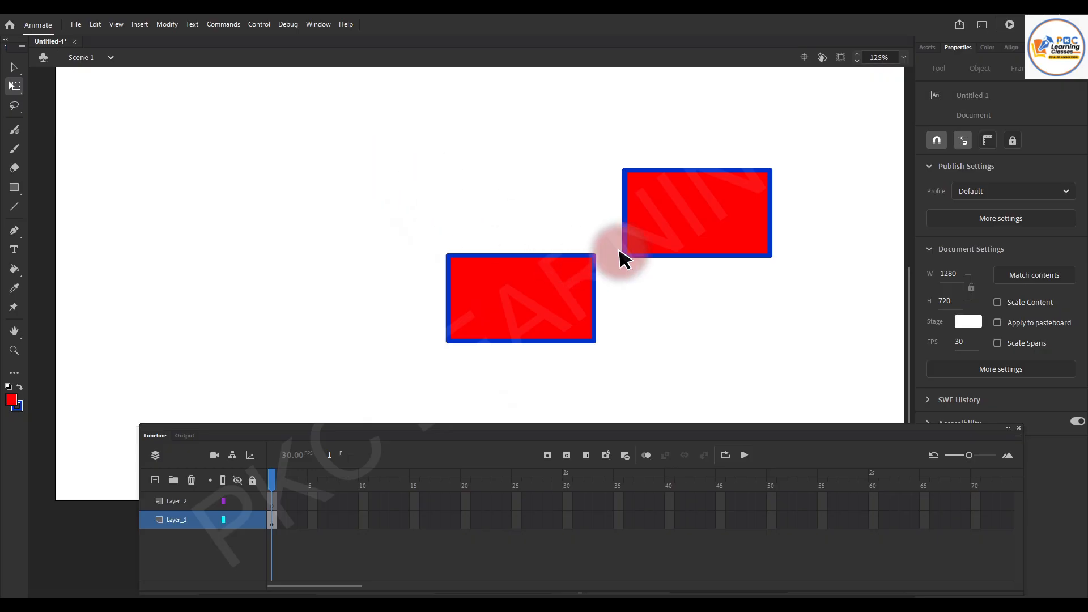
{"action": "left_click", "coordinate": [669, 226]}
{"action": "left_click", "coordinate": [634, 284]}
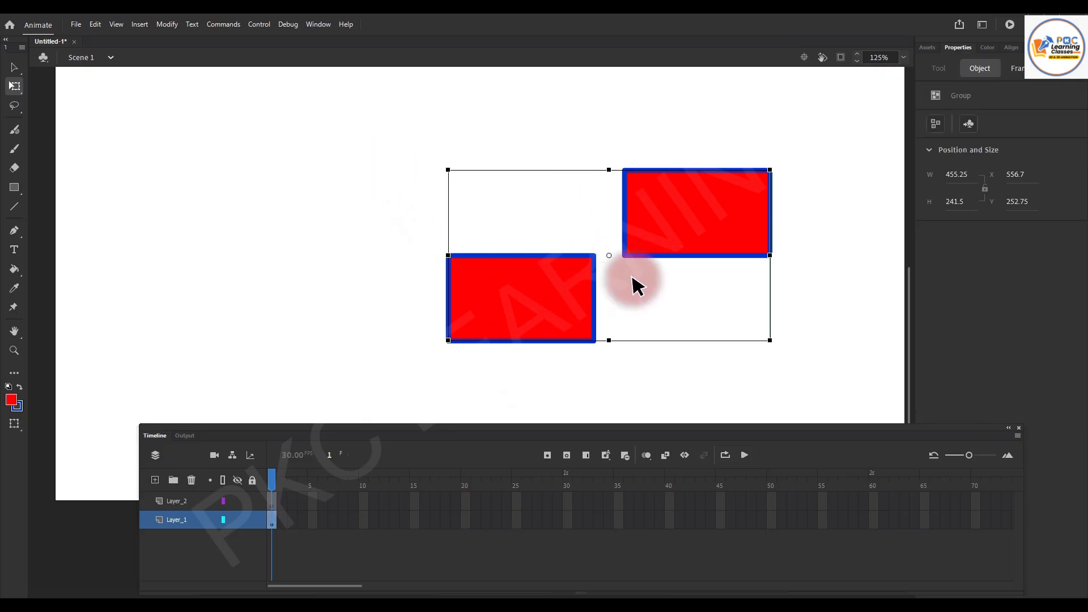
{"action": "left_click_drag", "start_coordinate": [677, 238], "coordinate": [584, 243]}
{"action": "left_click", "coordinate": [675, 267]}
Break the outer group apart into its two rectangle groups and move them farther apart horizontally.
{"action": "left_click", "coordinate": [576, 231]}
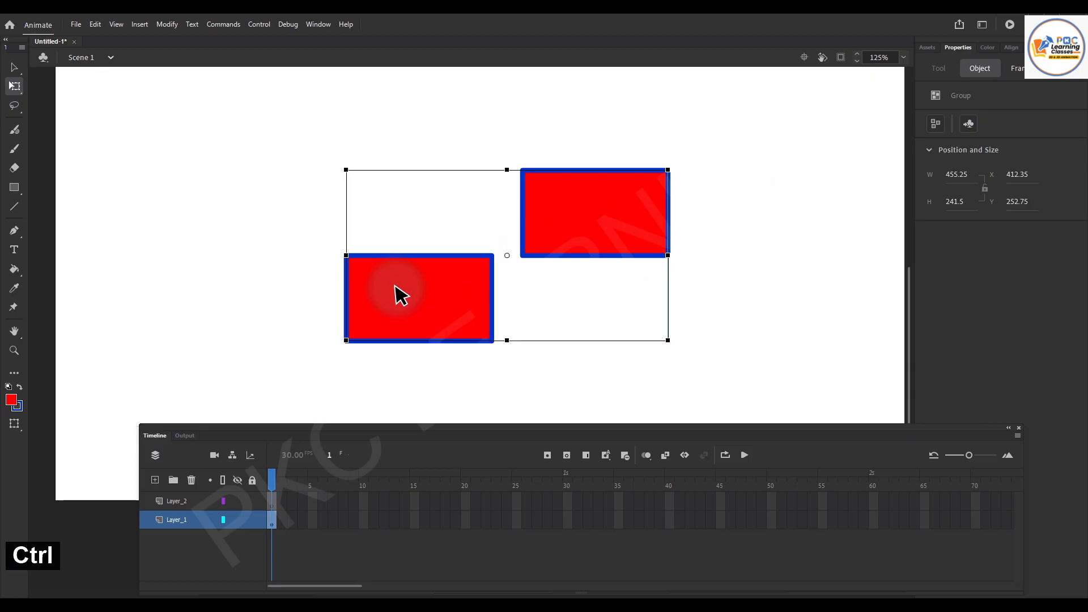
{"action": "key", "text": "ctrl+b"}
{"action": "left_click", "coordinate": [690, 211]}
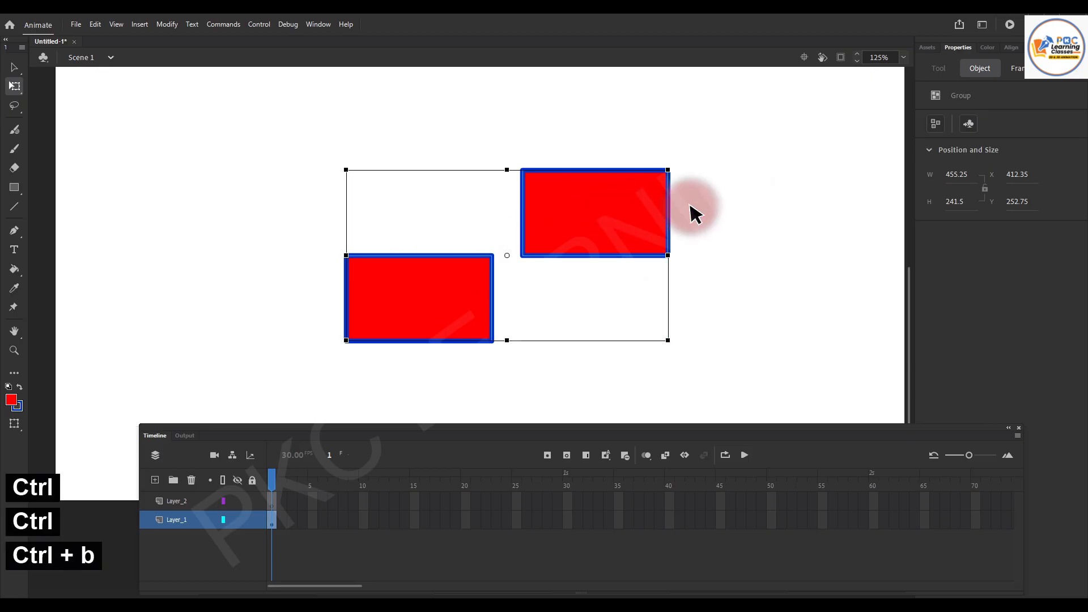
{"action": "left_click_drag", "start_coordinate": [643, 220], "coordinate": [705, 220]}
{"action": "left_click_drag", "start_coordinate": [474, 289], "coordinate": [413, 296]}
{"action": "left_click", "coordinate": [522, 306]}
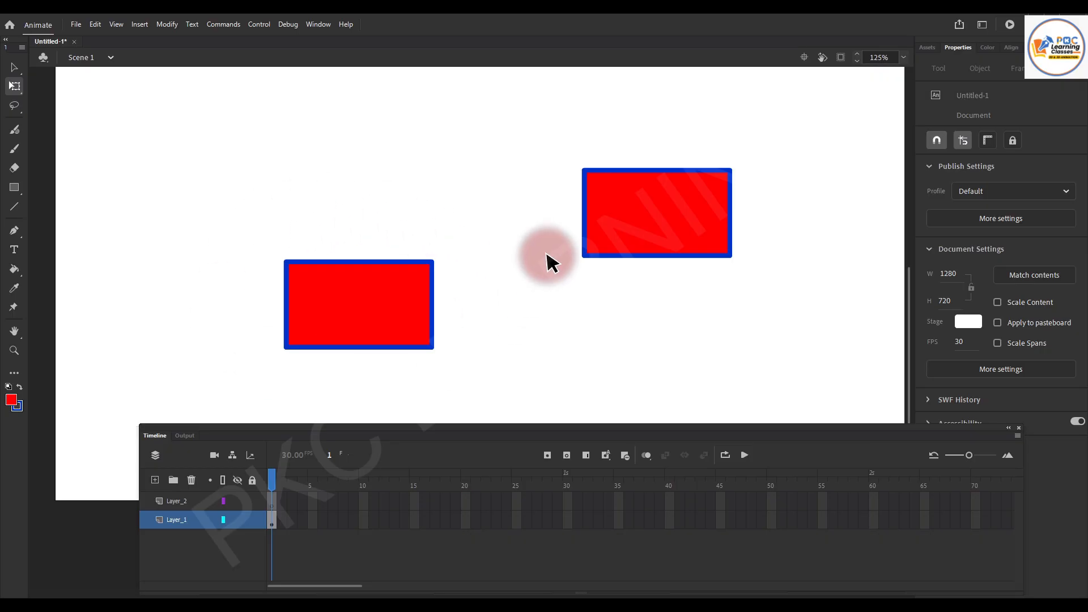
Move the left rectangle group up and slightly left to about X 258, Y 283.
{"action": "left_click_drag", "start_coordinate": [224, 208], "coordinate": [456, 371]}
{"action": "left_click_drag", "start_coordinate": [413, 333], "coordinate": [351, 255]}
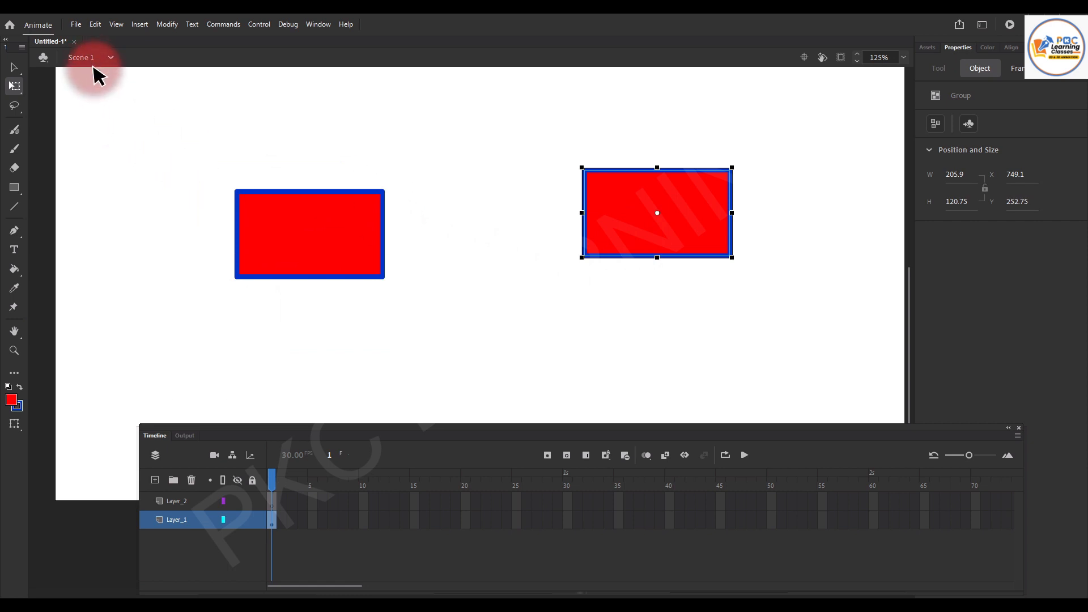
Enter the left rectangle group to examine its contents and timeline, and return to the main scene.
{"action": "double_click", "coordinate": [287, 231]}
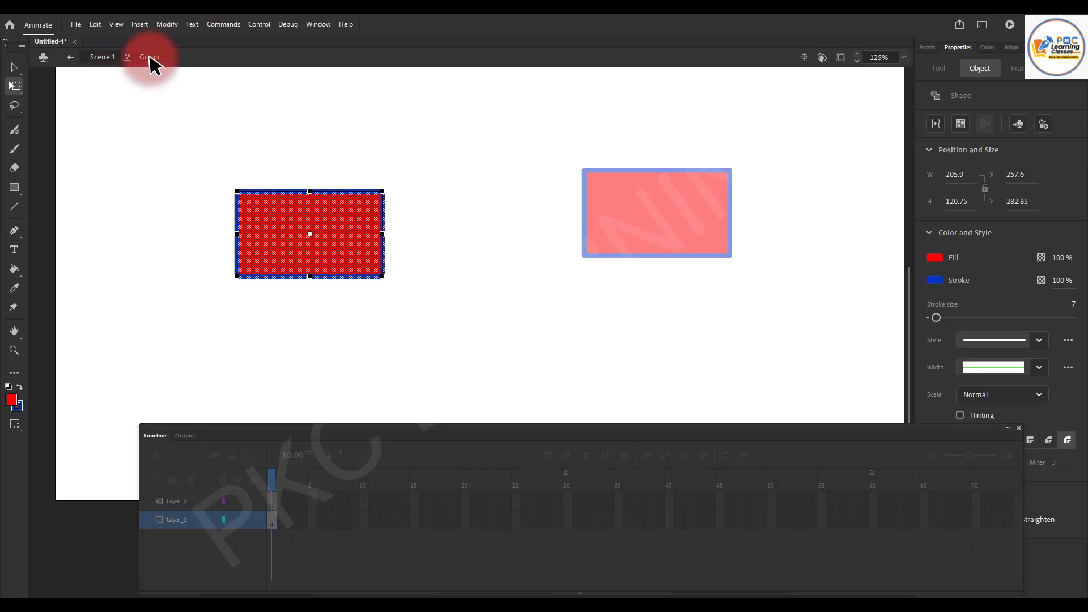
{"action": "left_click_drag", "start_coordinate": [435, 427], "coordinate": [451, 371]}
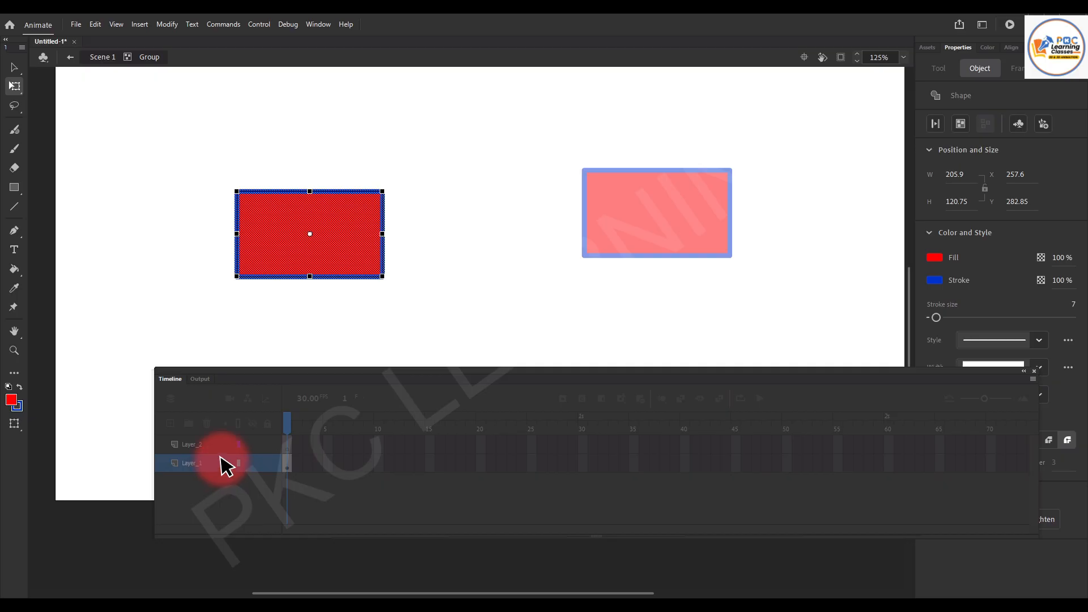
{"action": "left_click", "coordinate": [212, 441]}
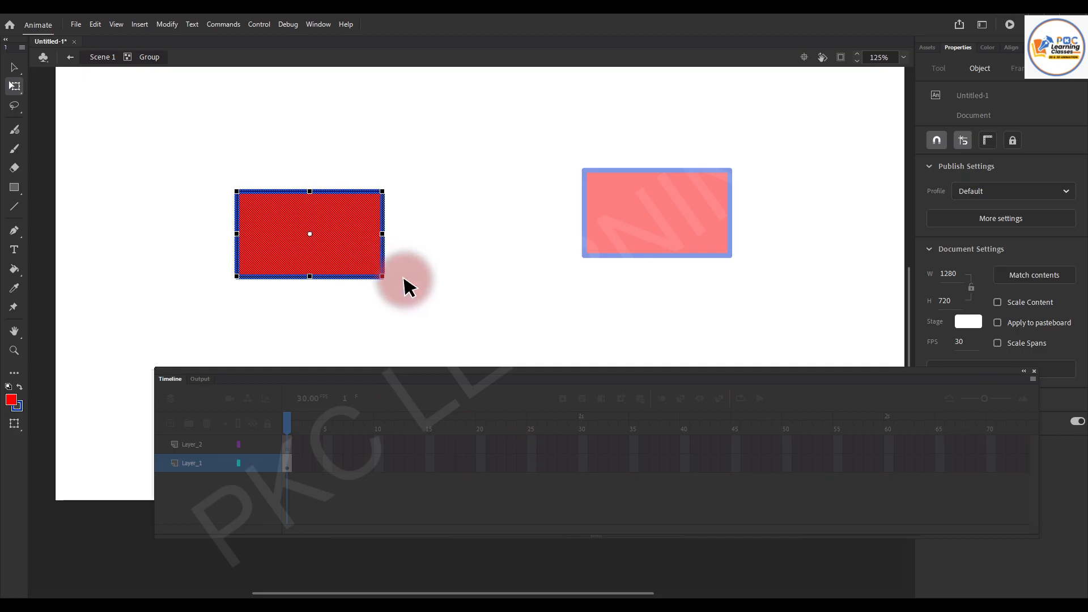
{"action": "left_click", "coordinate": [71, 58]}
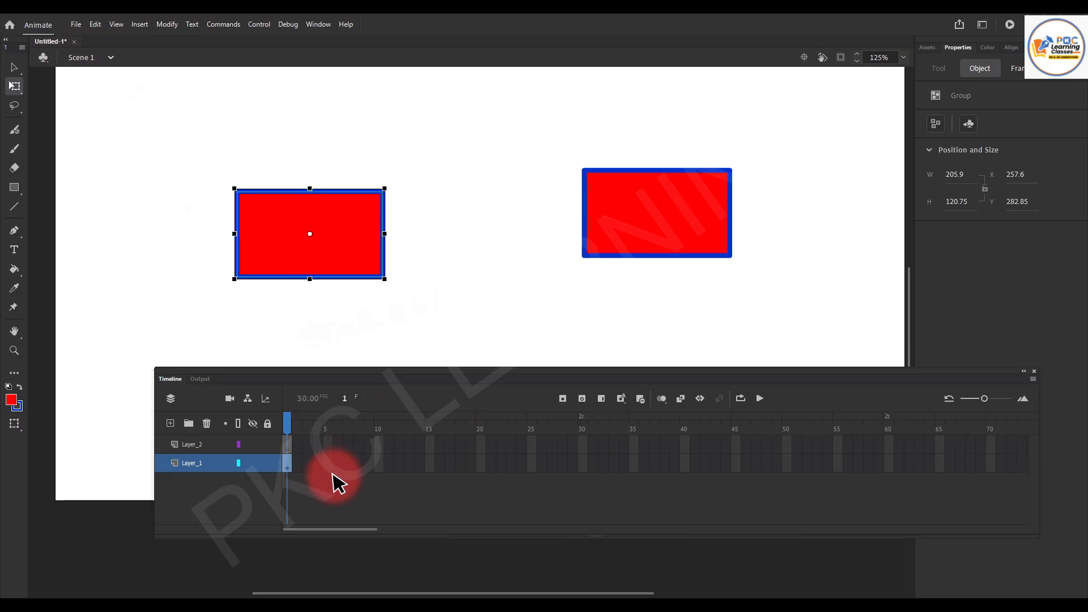
{"action": "left_click_drag", "start_coordinate": [304, 453], "coordinate": [618, 521]}
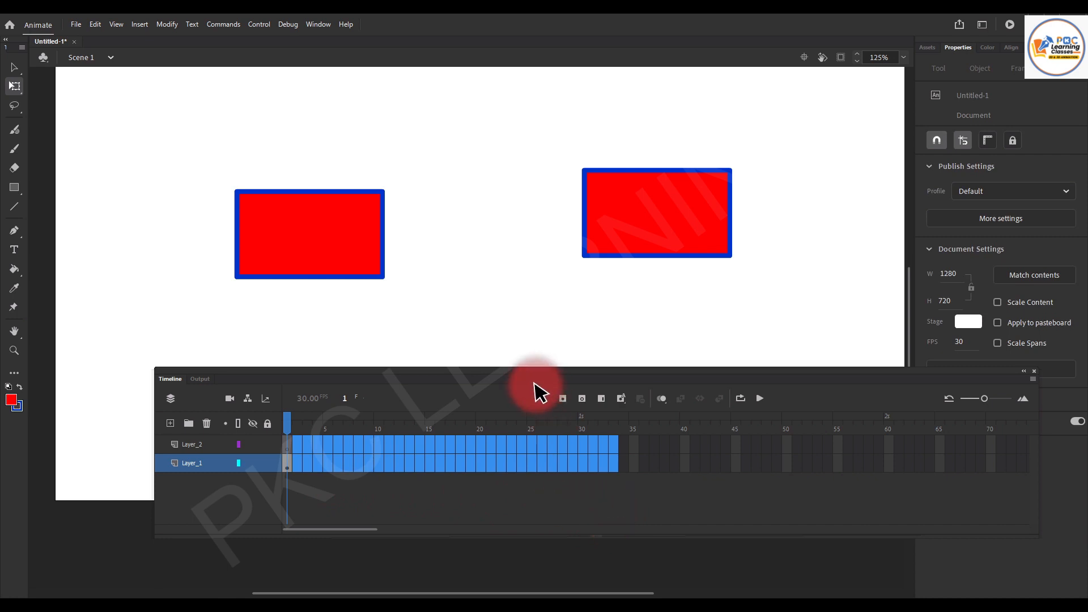
{"action": "key", "text": "shift+F5"}
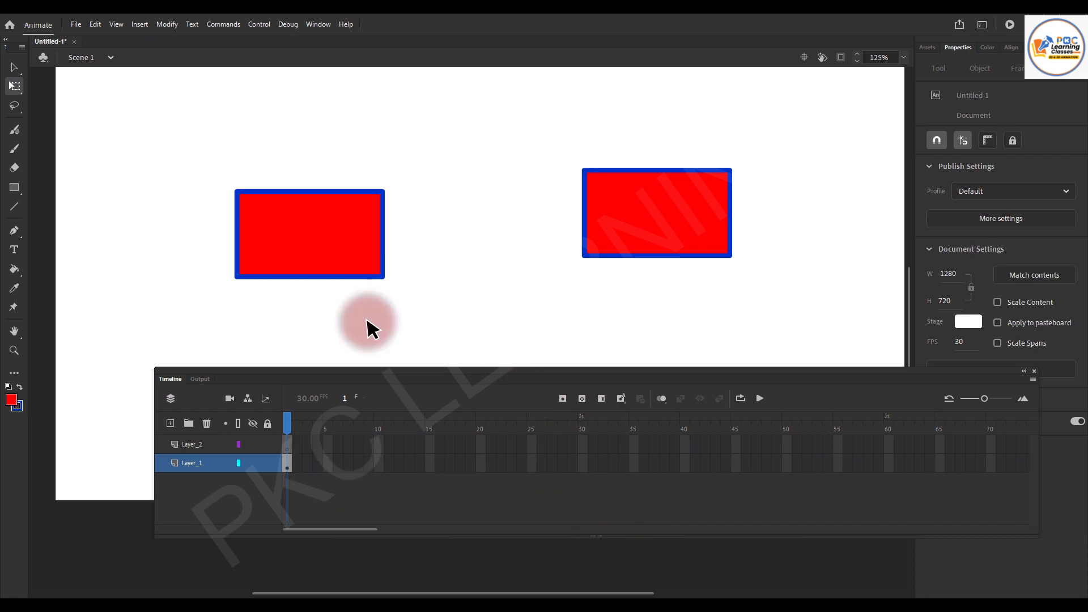
{"action": "right_click", "coordinate": [319, 240]}
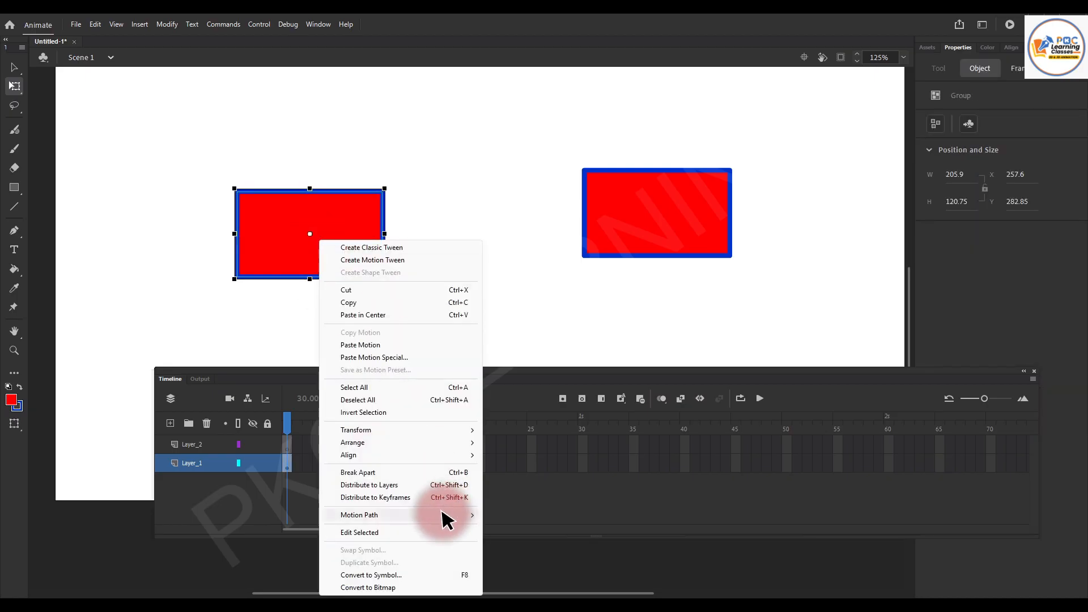
{"action": "left_click", "coordinate": [520, 249]}
{"action": "left_click", "coordinate": [519, 250]}
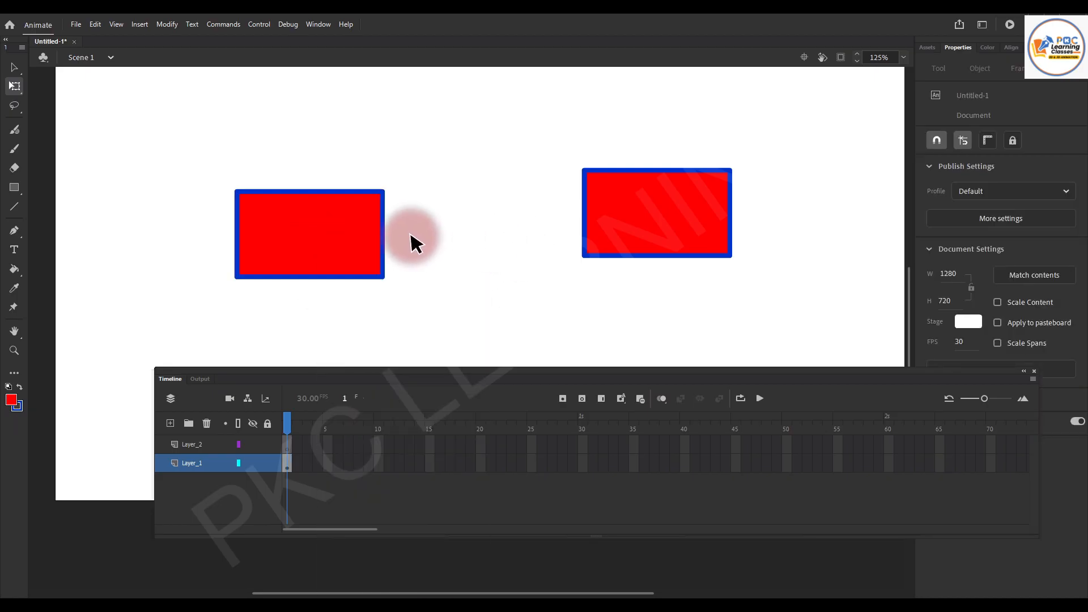
{"action": "left_click_drag", "start_coordinate": [206, 141], "coordinate": [461, 342]}
{"action": "right_click", "coordinate": [342, 236]}
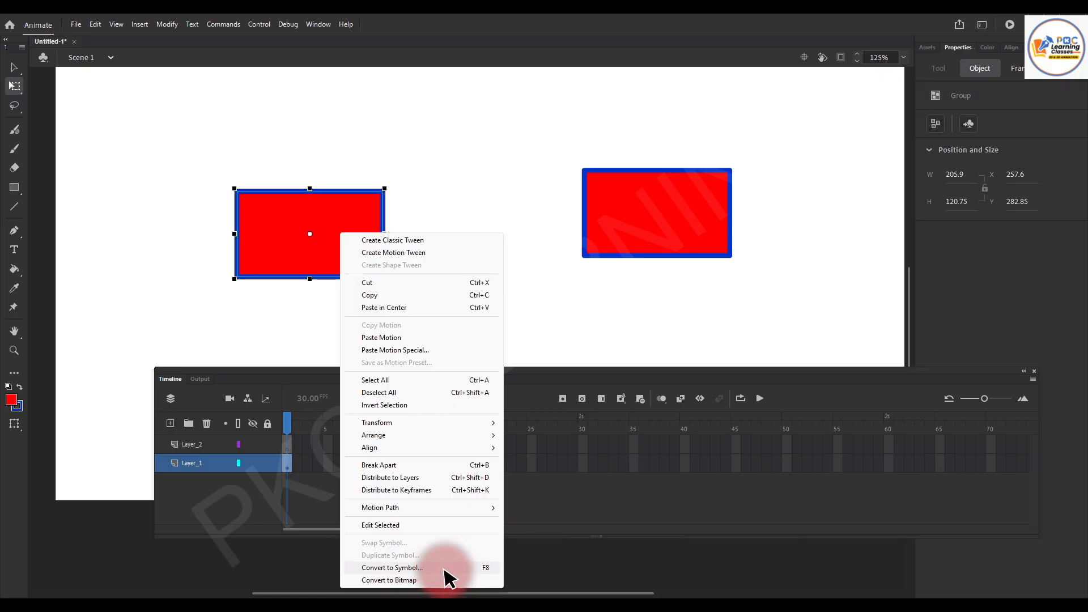
{"action": "left_click", "coordinate": [595, 319]}
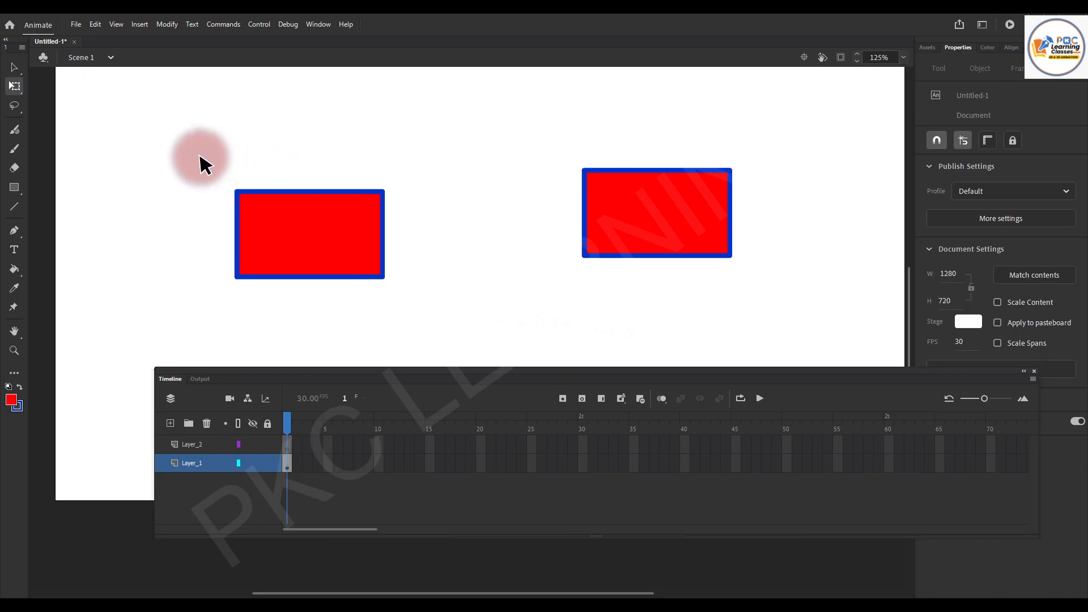
{"action": "left_click_drag", "start_coordinate": [191, 156], "coordinate": [417, 306]}
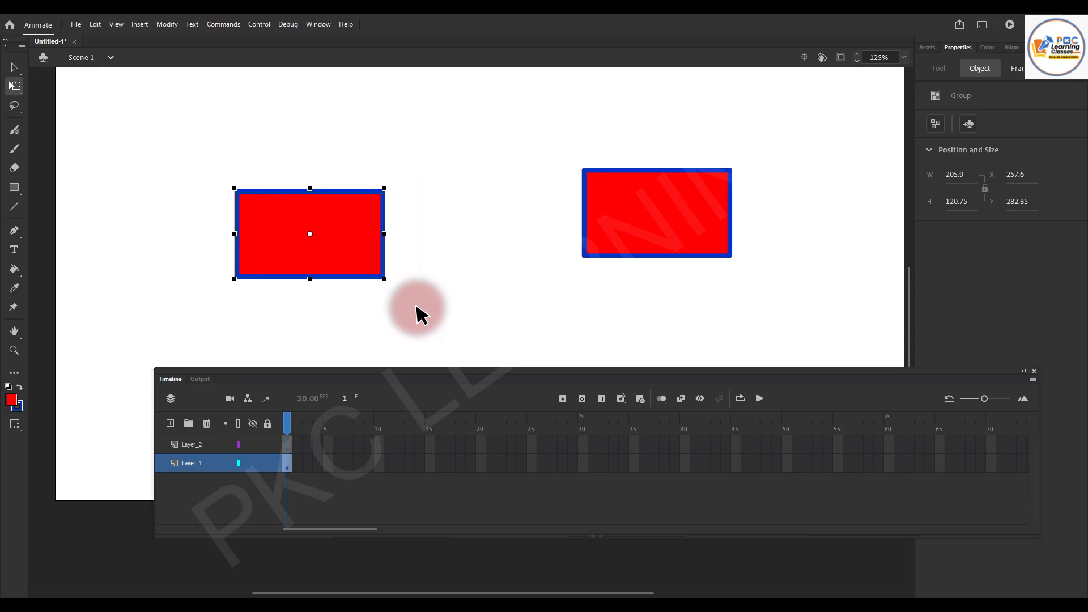
{"action": "key", "text": "F8"}
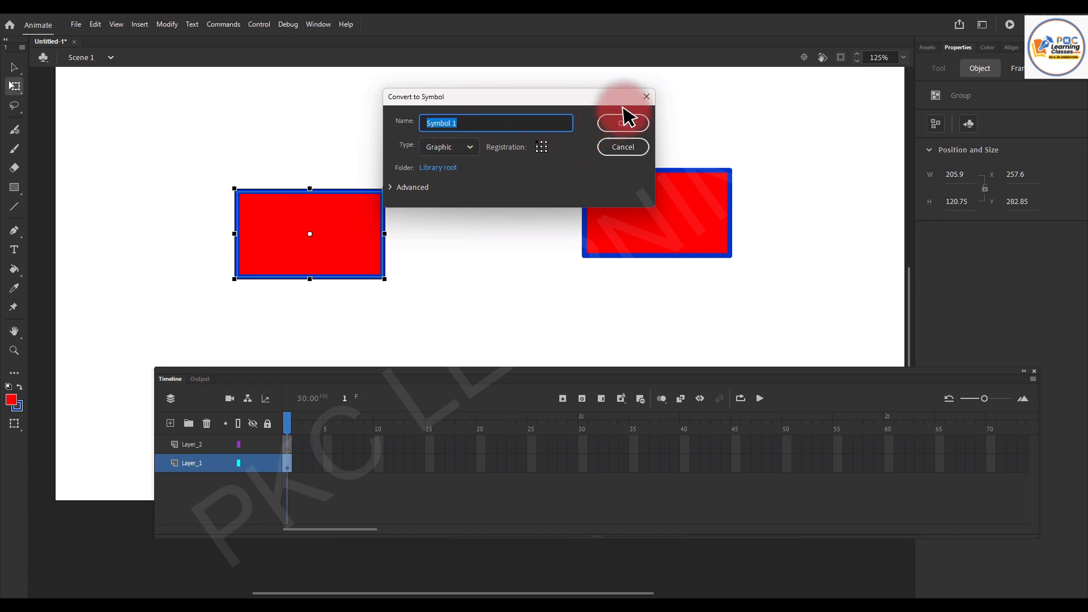
{"action": "left_click", "coordinate": [647, 96]}
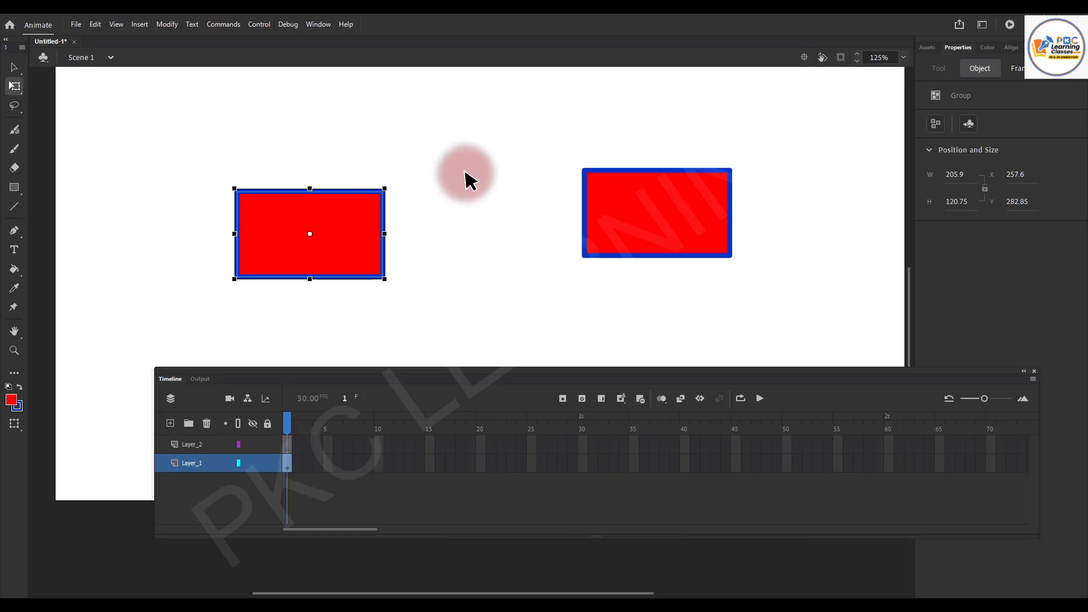
Convert the left rectangle group into a Graphic symbol, keeping the default name and settings.
{"action": "left_click_drag", "start_coordinate": [170, 146], "coordinate": [409, 327]}
{"action": "right_click", "coordinate": [365, 246]}
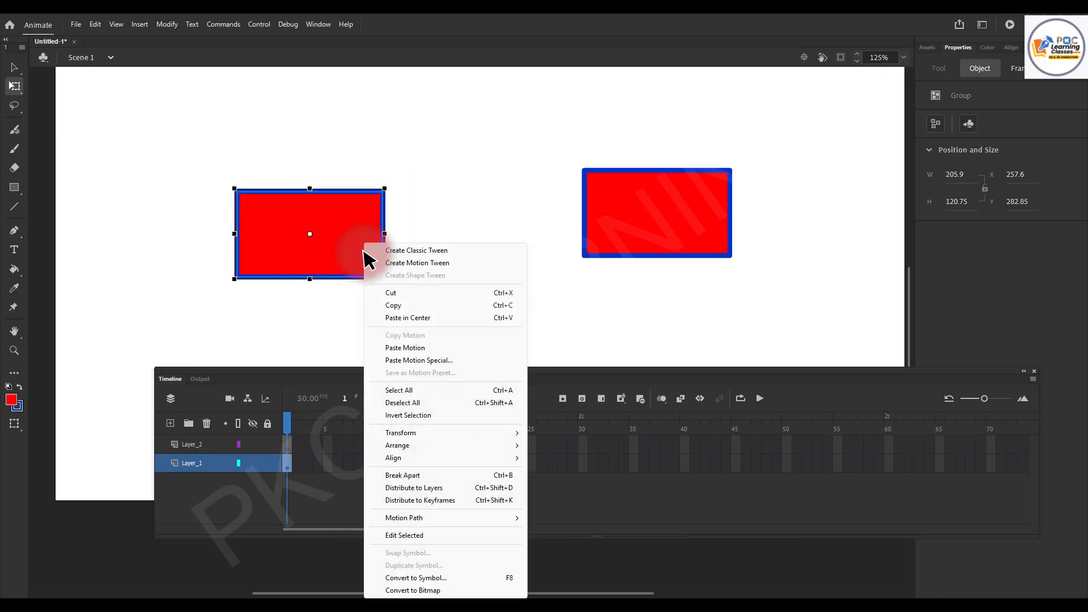
{"action": "left_click", "coordinate": [493, 584]}
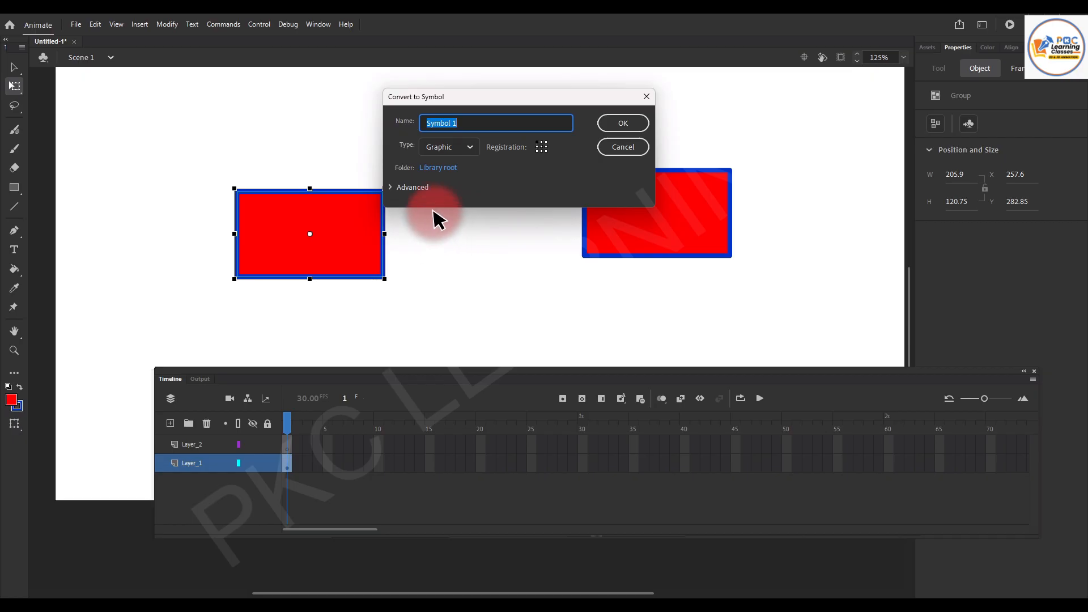
{"action": "left_click", "coordinate": [462, 148]}
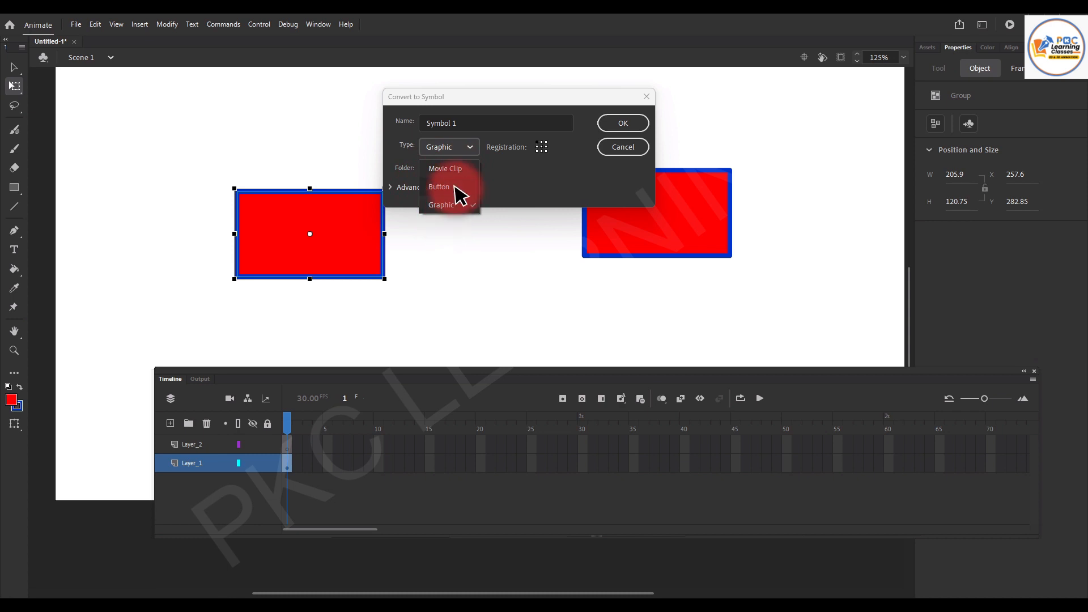
{"action": "left_click", "coordinate": [442, 205]}
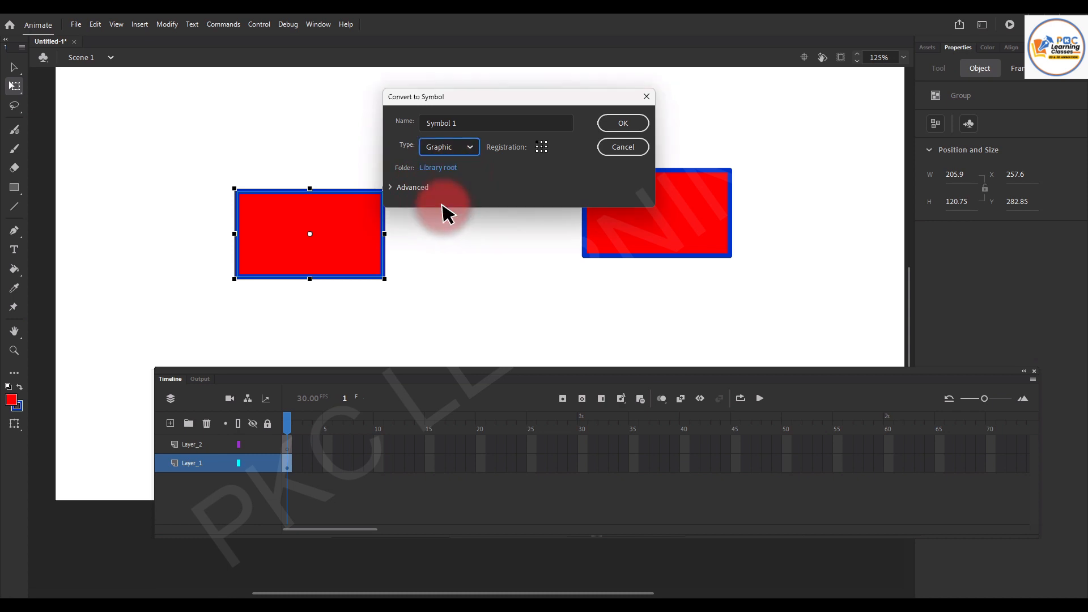
{"action": "left_click", "coordinate": [397, 189]}
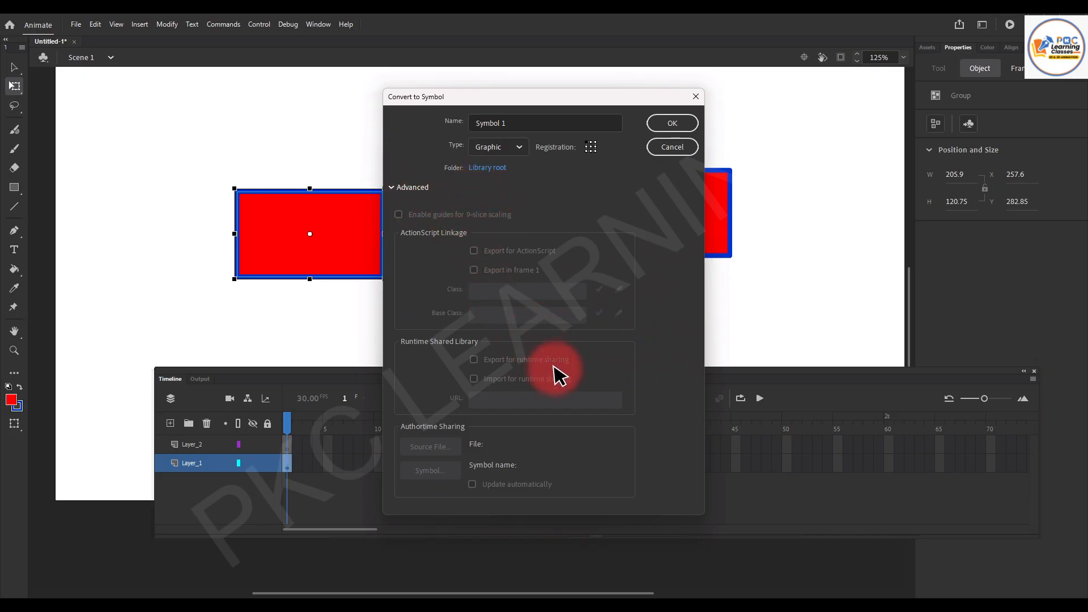
{"action": "left_click", "coordinate": [670, 128]}
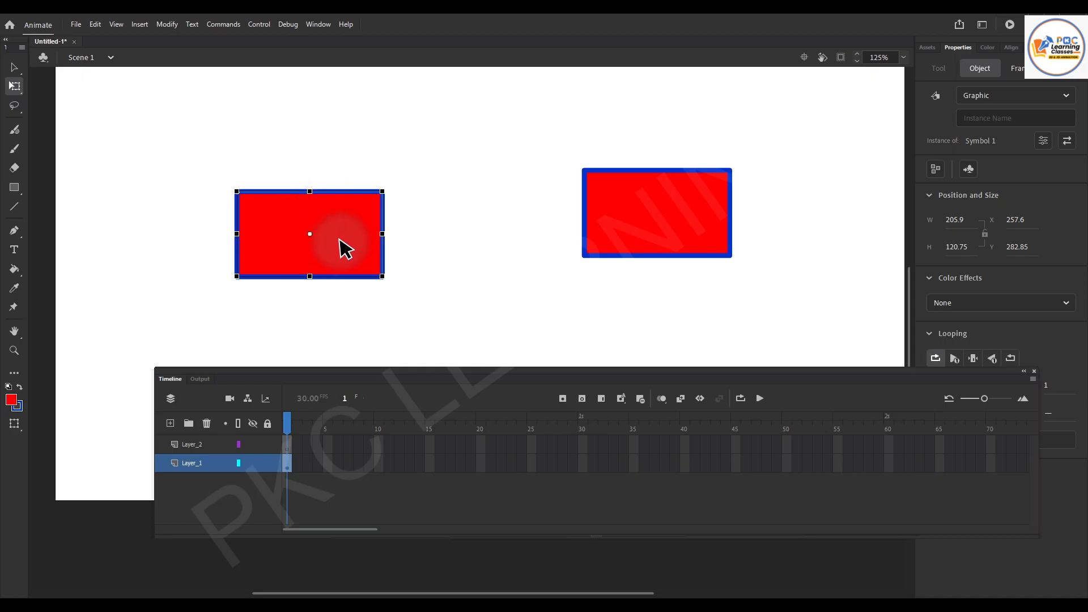
Compare the object properties of the left symbol with those of the right rectangle group.
{"action": "left_click", "coordinate": [420, 226]}
{"action": "left_click", "coordinate": [363, 241]}
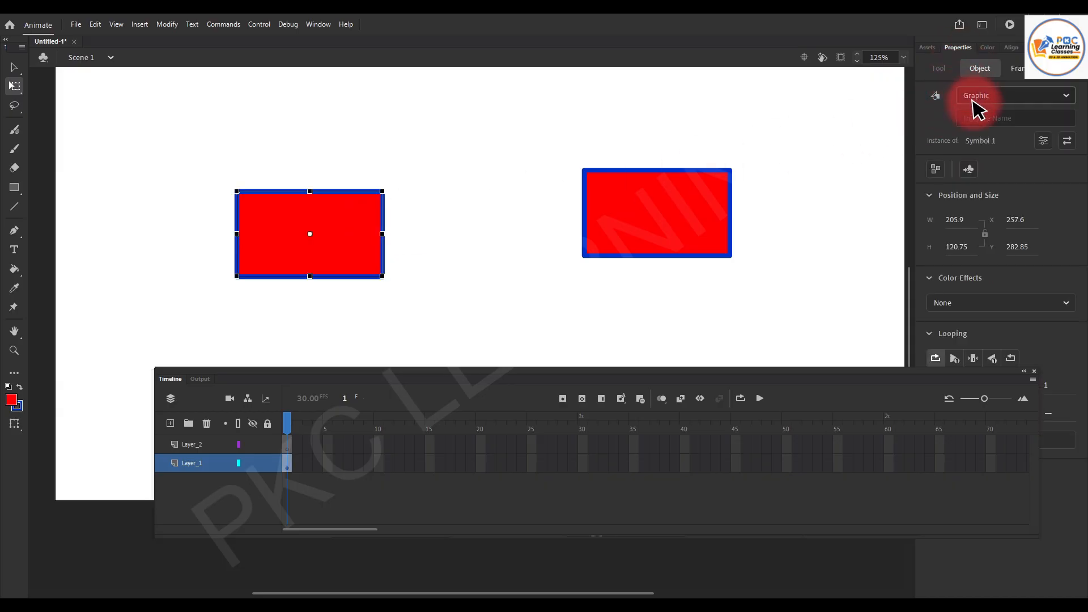
{"action": "left_click", "coordinate": [700, 204]}
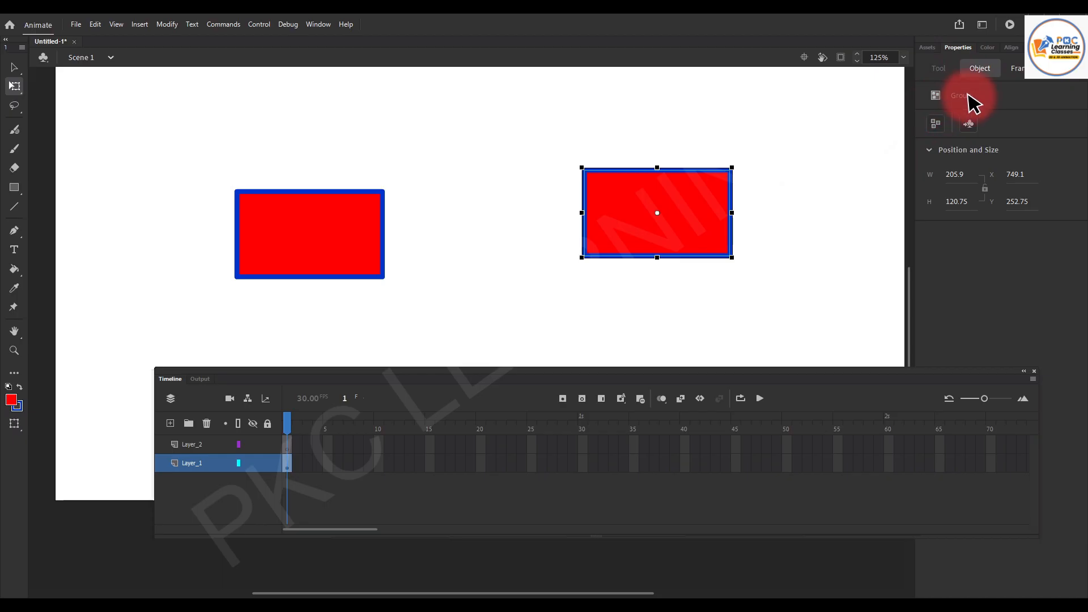
Inside the left rectangle's symbol, extend Layer_1 to frame 49 and further past frame 70, and return to the main scene.
{"action": "double_click", "coordinate": [321, 243]}
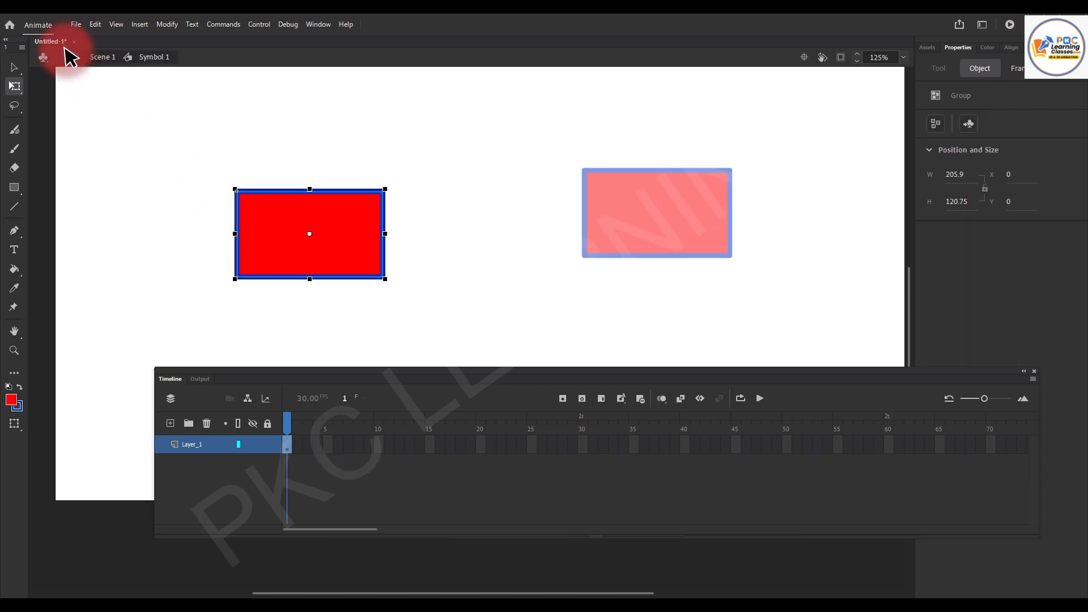
{"action": "left_click_drag", "start_coordinate": [302, 446], "coordinate": [777, 500]}
{"action": "key", "text": "F5"}
{"action": "key", "text": "F5"}
{"action": "key", "text": "F5"}
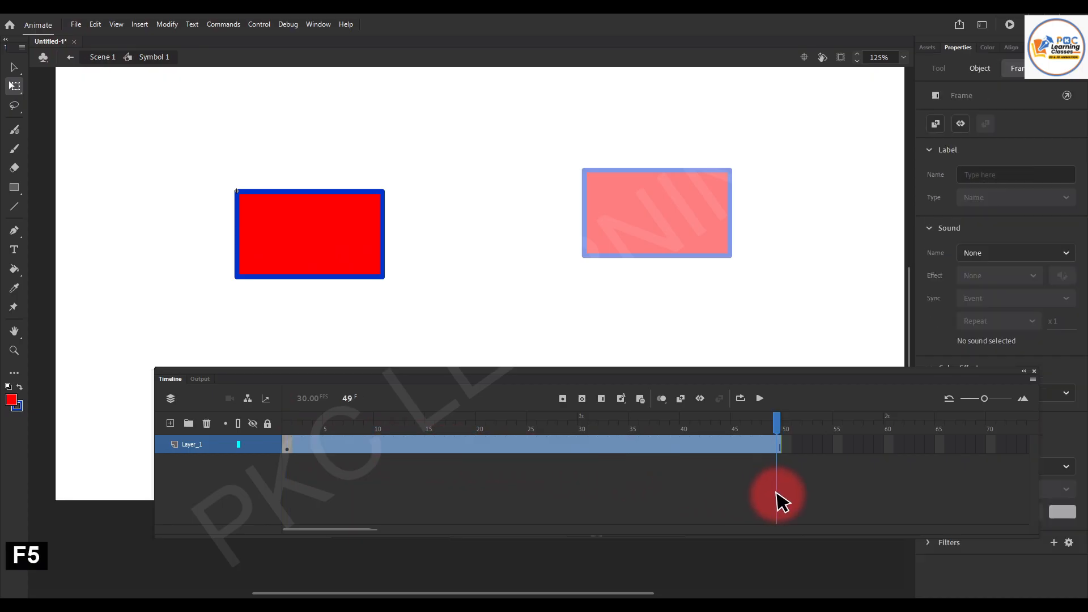
{"action": "left_click", "coordinate": [70, 57]}
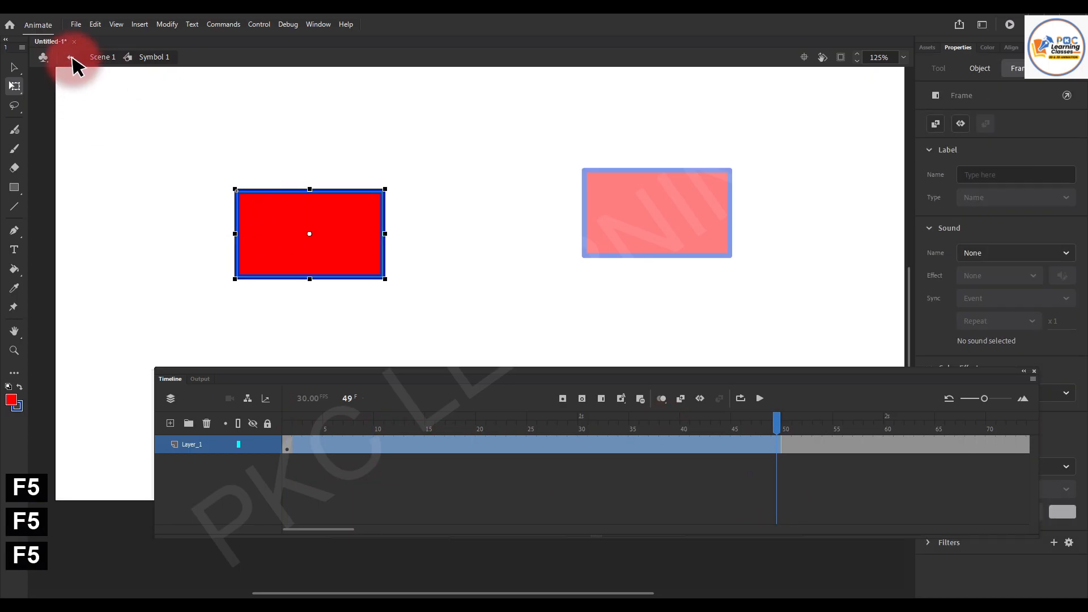
Open the right rectangle group for editing and check whether its timeline can be used.
{"action": "left_click", "coordinate": [589, 227]}
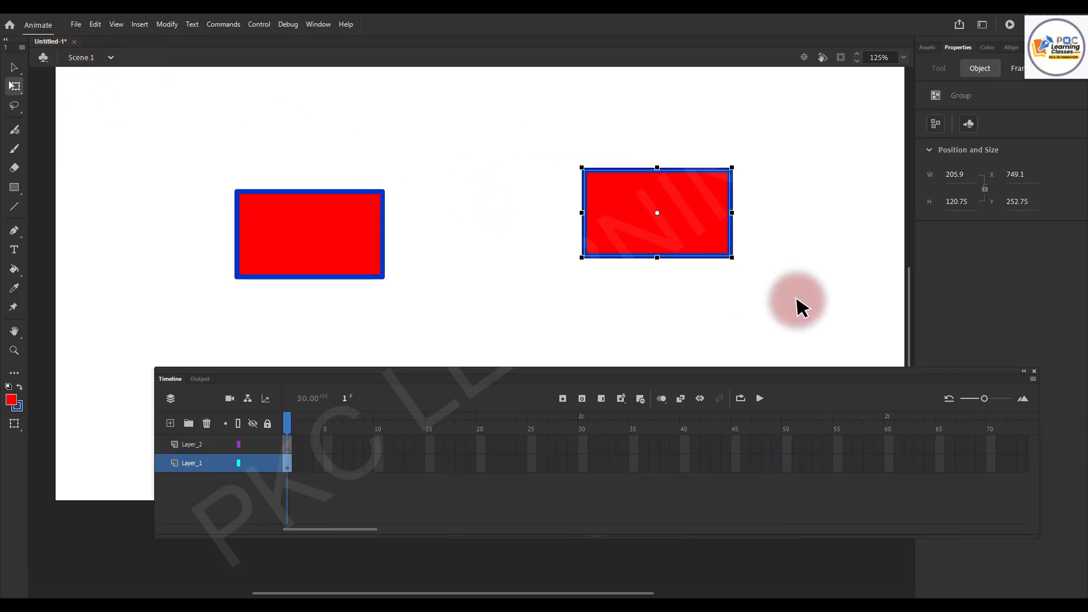
{"action": "double_click", "coordinate": [716, 235]}
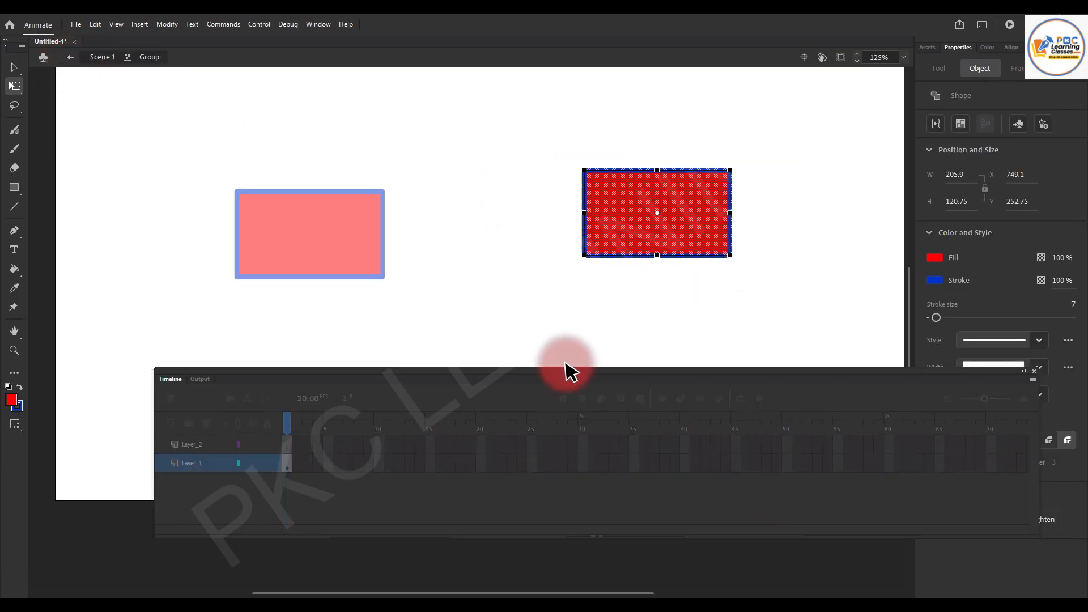
{"action": "left_click_drag", "start_coordinate": [566, 369], "coordinate": [590, 330]}
{"action": "left_click", "coordinate": [392, 423]}
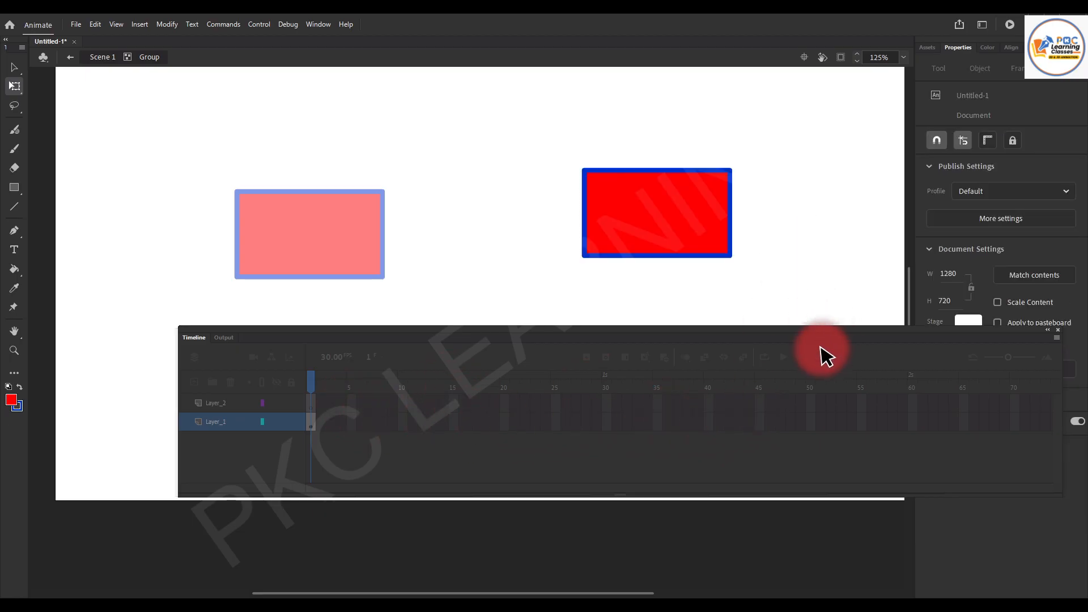
Change the fill of the right rectangle inside its group to bright turquoise and return to the main scene.
{"action": "left_click", "coordinate": [700, 247]}
{"action": "left_click", "coordinate": [932, 261]}
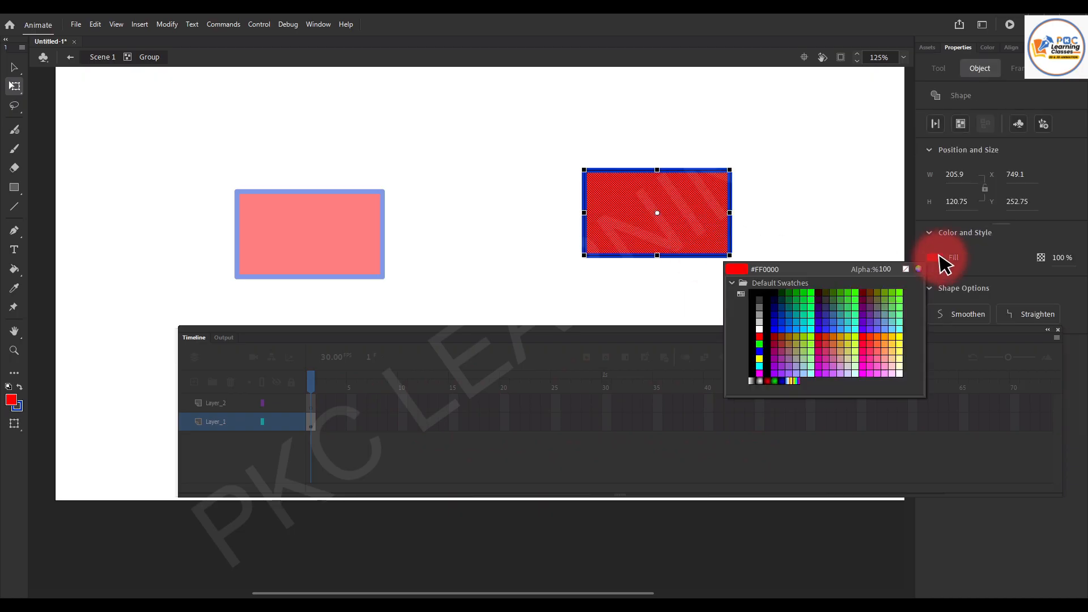
{"action": "left_click", "coordinate": [850, 323]}
{"action": "left_click_drag", "start_coordinate": [864, 334], "coordinate": [825, 445]}
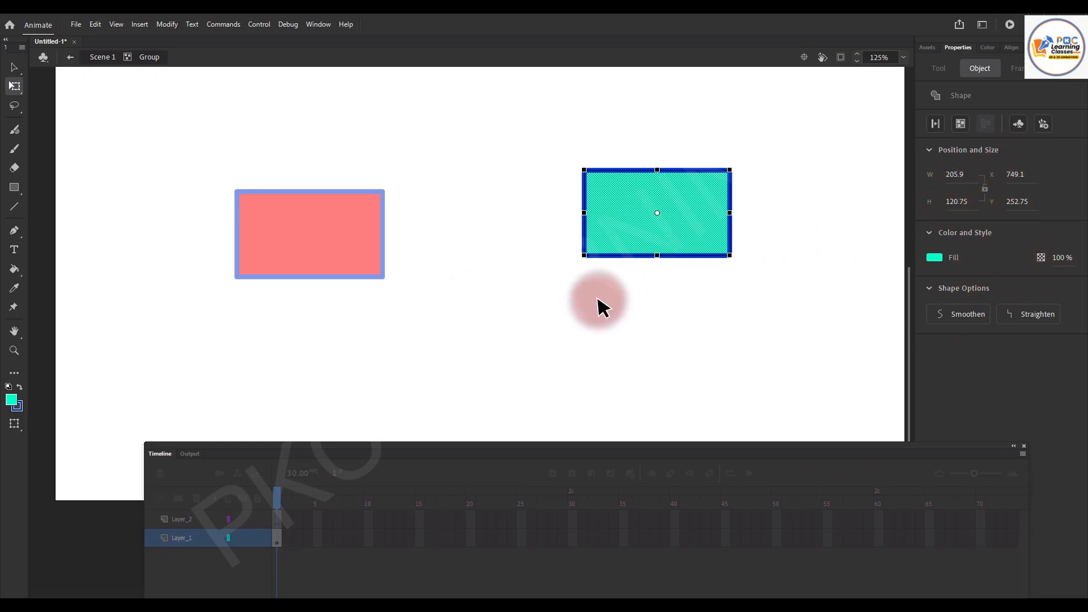
{"action": "left_click", "coordinate": [595, 297]}
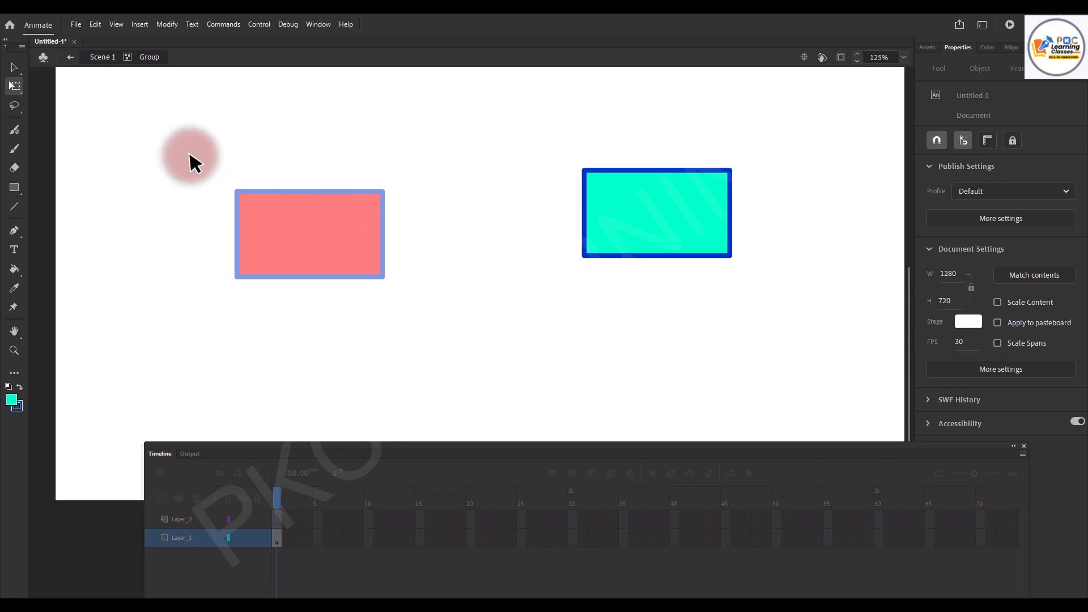
{"action": "left_click", "coordinate": [70, 57]}
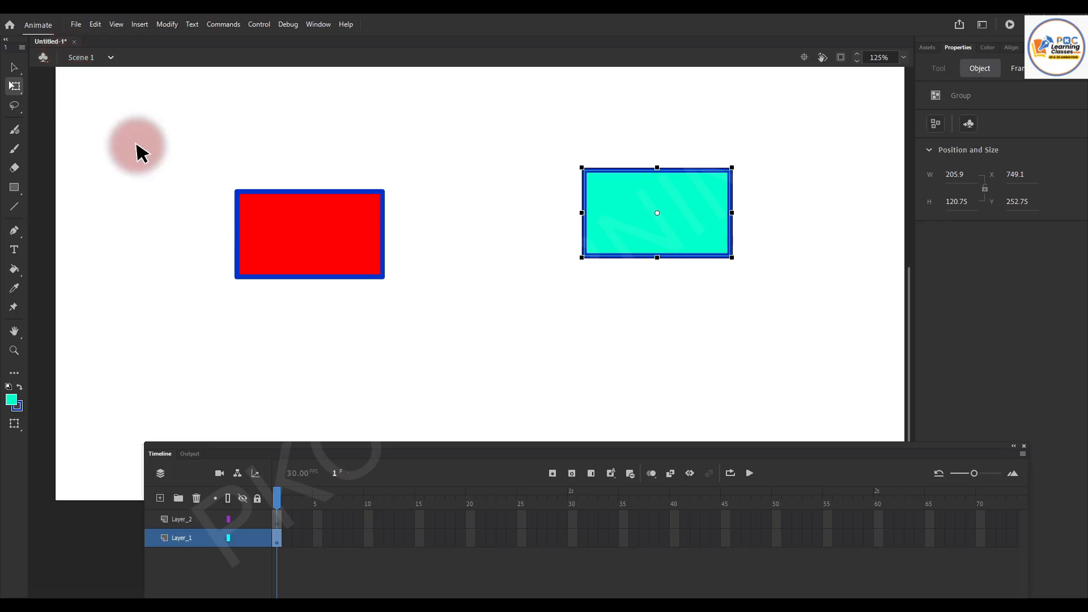
Review the symbol types offered when converting the turquoise rectangle group to a symbol, without converting it.
{"action": "right_click", "coordinate": [608, 212]}
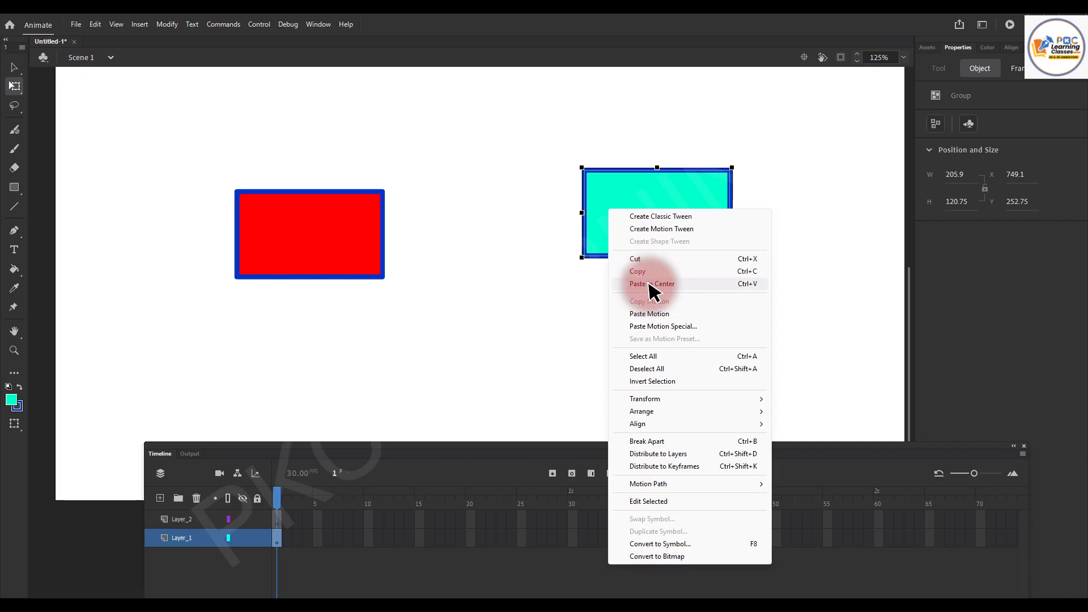
{"action": "left_click", "coordinate": [694, 545]}
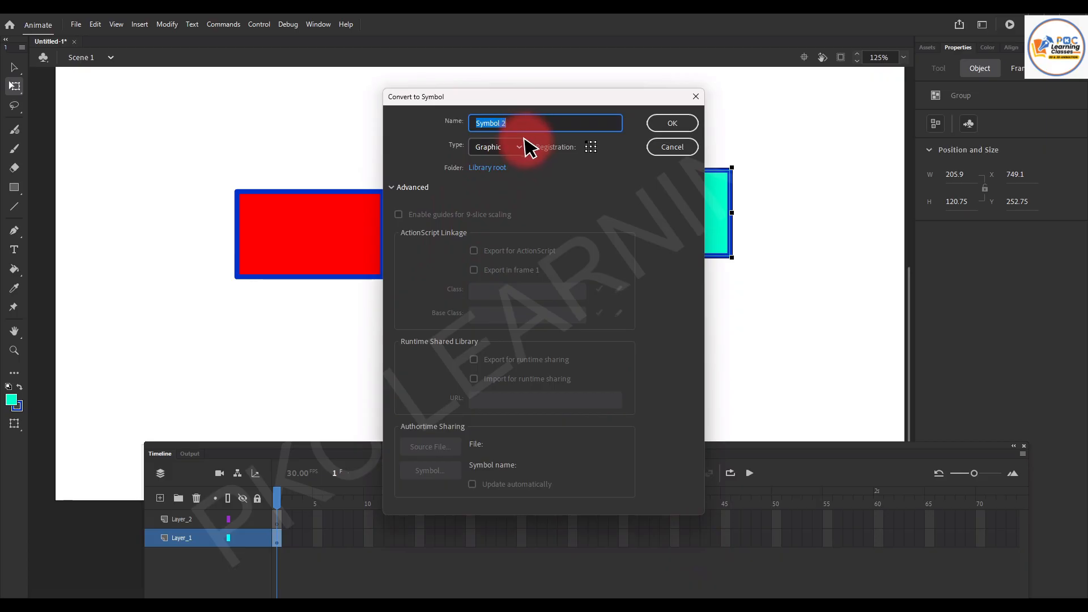
{"action": "left_click", "coordinate": [411, 188]}
{"action": "left_click", "coordinate": [476, 149]}
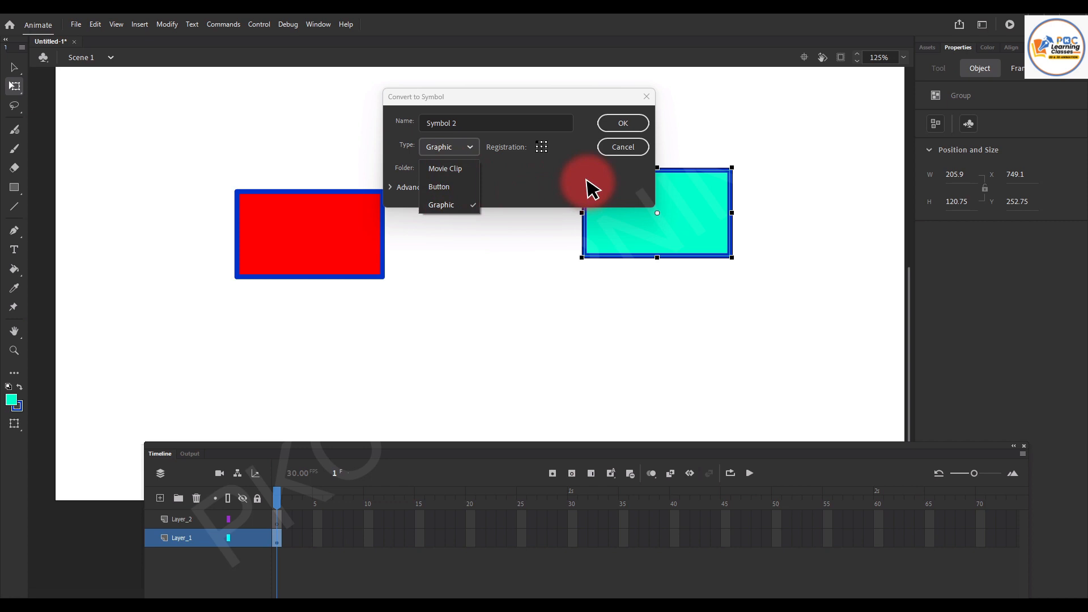
{"action": "left_click", "coordinate": [650, 101]}
{"action": "left_click", "coordinate": [646, 97]}
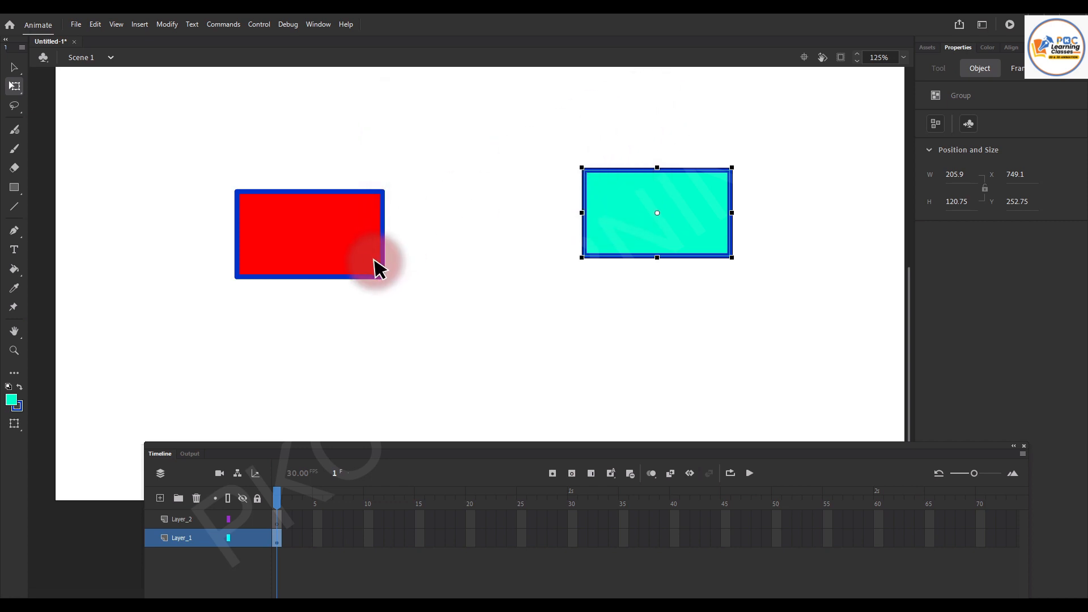
Apply a Brightness color effect to the red rectangle symbol and lighten it slightly.
{"action": "left_click", "coordinate": [320, 228]}
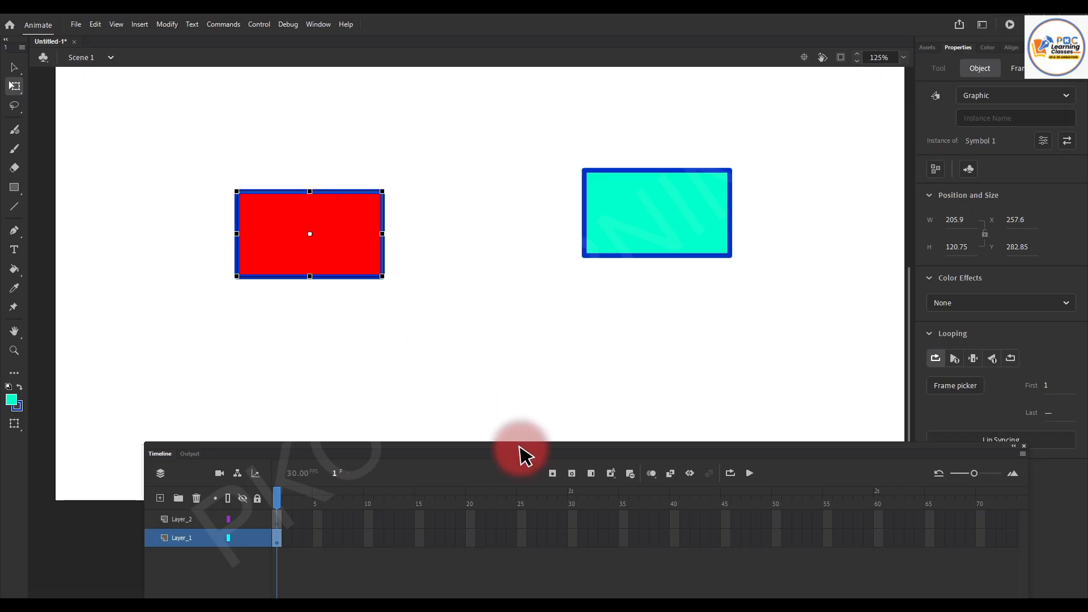
{"action": "left_click_drag", "start_coordinate": [519, 443], "coordinate": [520, 429]}
{"action": "left_click", "coordinate": [428, 323]}
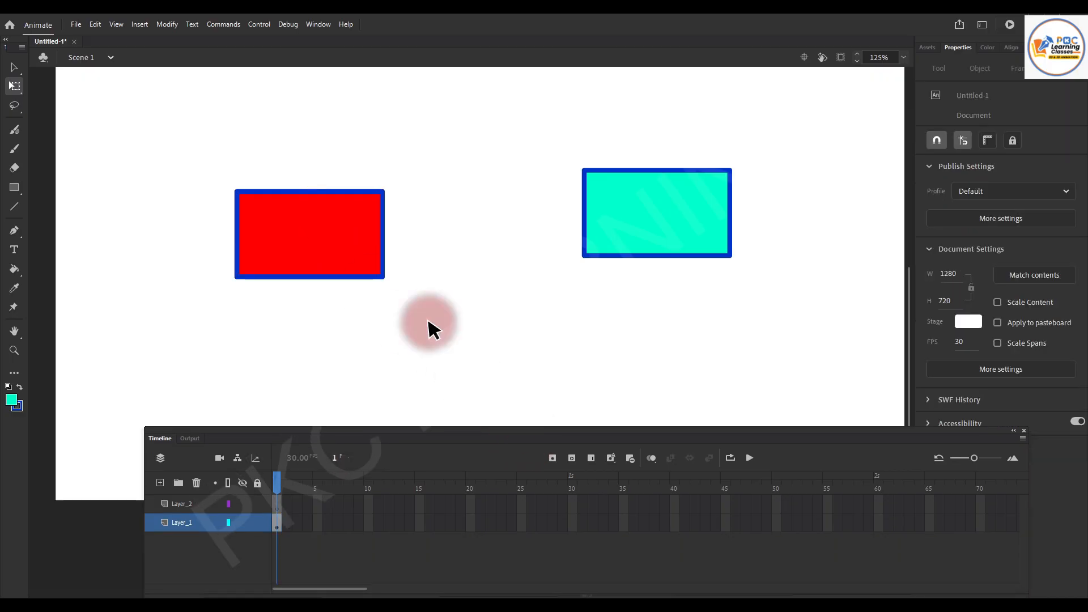
{"action": "left_click", "coordinate": [351, 235]}
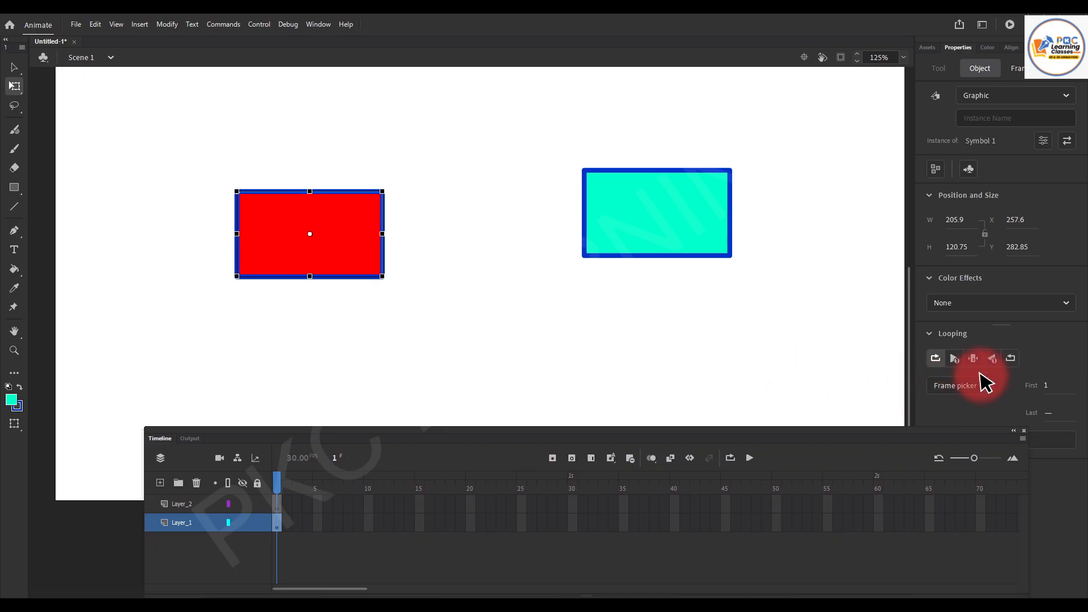
{"action": "left_click_drag", "start_coordinate": [934, 434], "coordinate": [926, 498]}
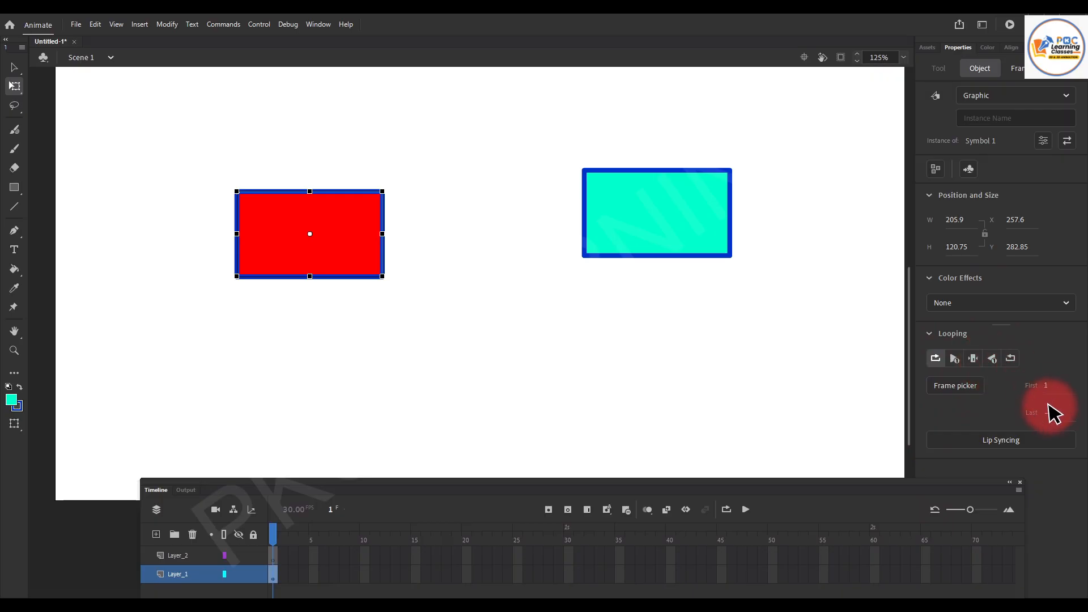
{"action": "left_click", "coordinate": [1068, 304]}
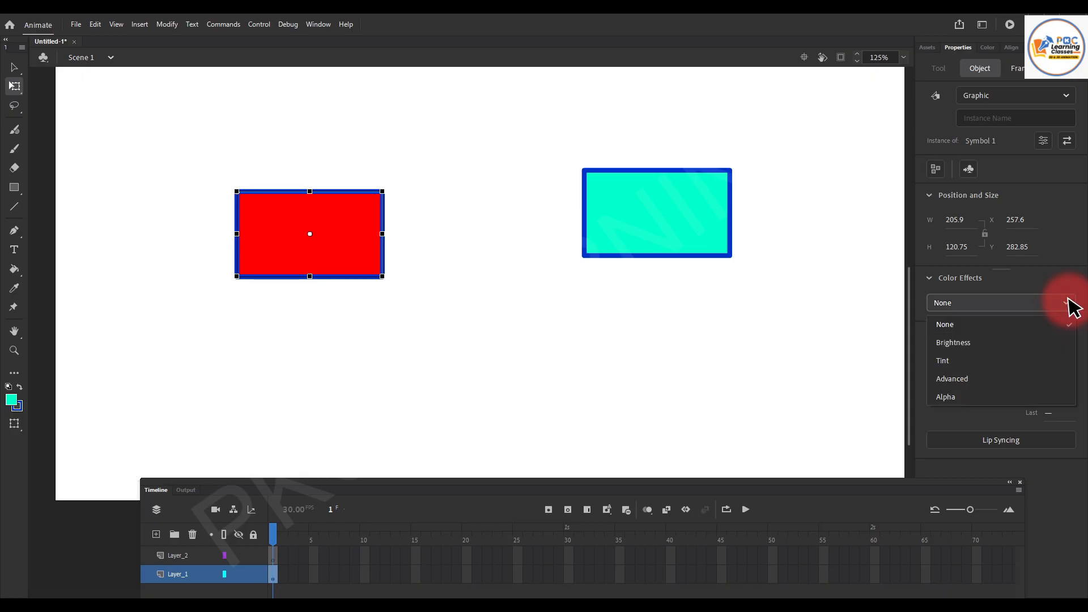
{"action": "left_click", "coordinate": [971, 343]}
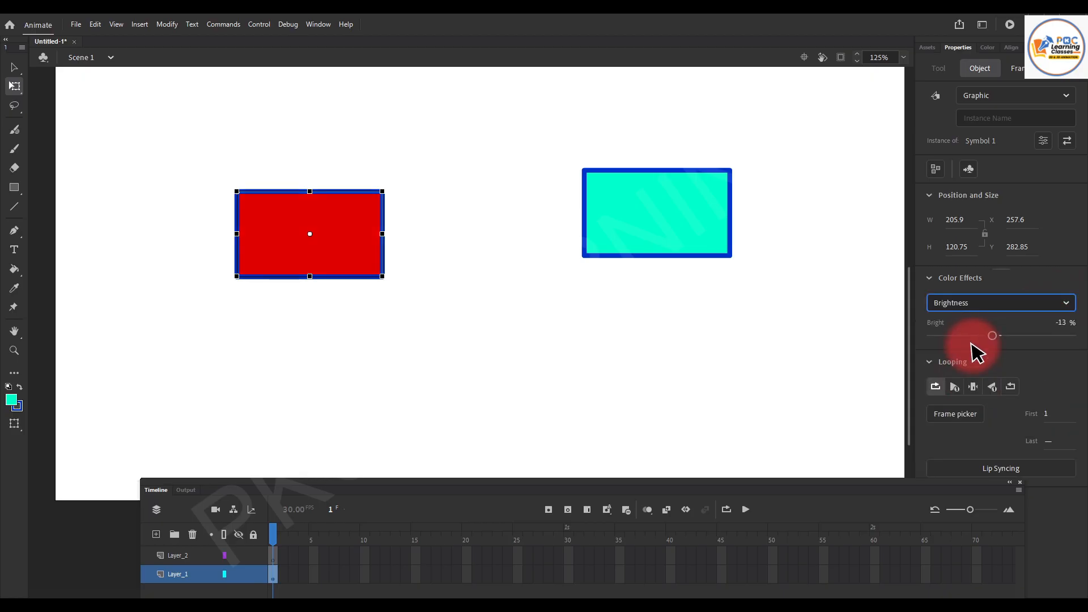
{"action": "mouse_move", "coordinate": [996, 340]}
{"action": "left_mouse_down"}
{"action": "mouse_move", "coordinate": [954, 345]}
{"action": "mouse_move", "coordinate": [1015, 339]}
{"action": "left_mouse_up"}
Switch the red symbol's color effect to Tint at 7%, with red 81, green 49 and blue 94.
{"action": "left_click", "coordinate": [1067, 305]}
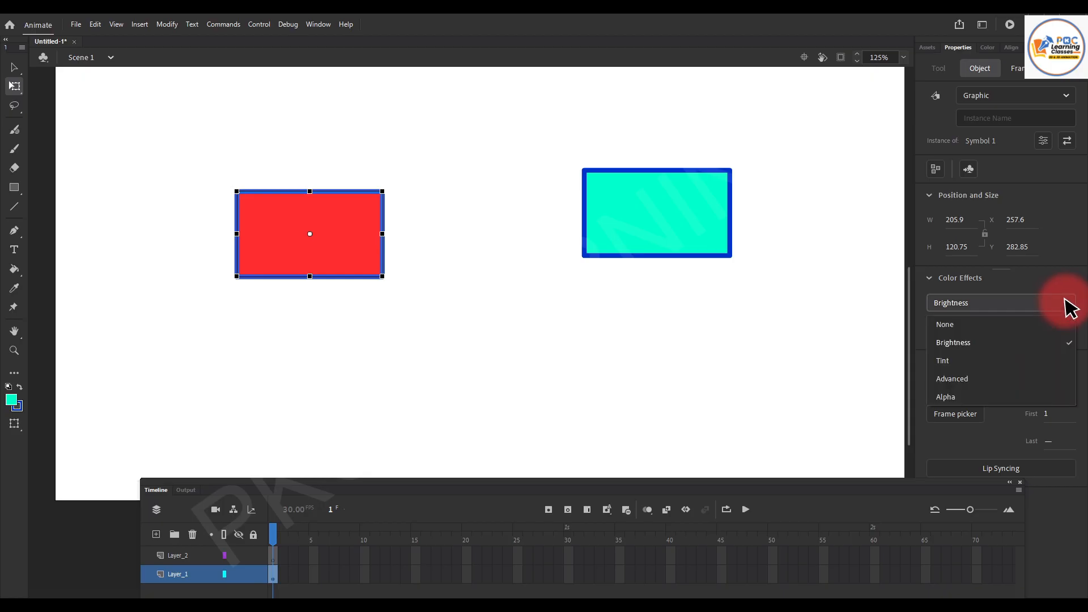
{"action": "left_click", "coordinate": [953, 362]}
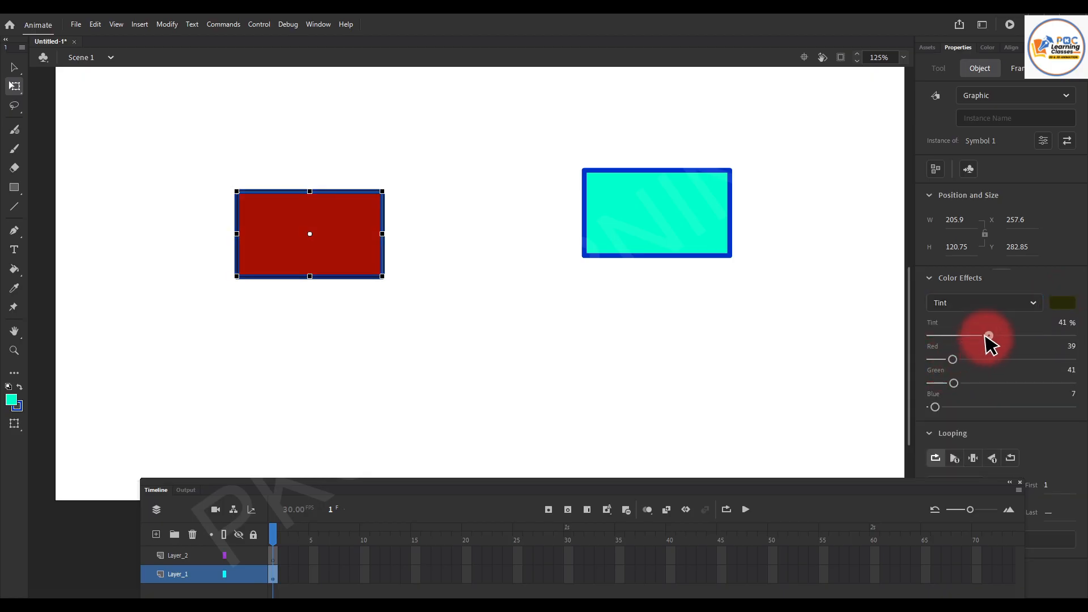
{"action": "left_click_drag", "start_coordinate": [989, 335], "coordinate": [940, 336]}
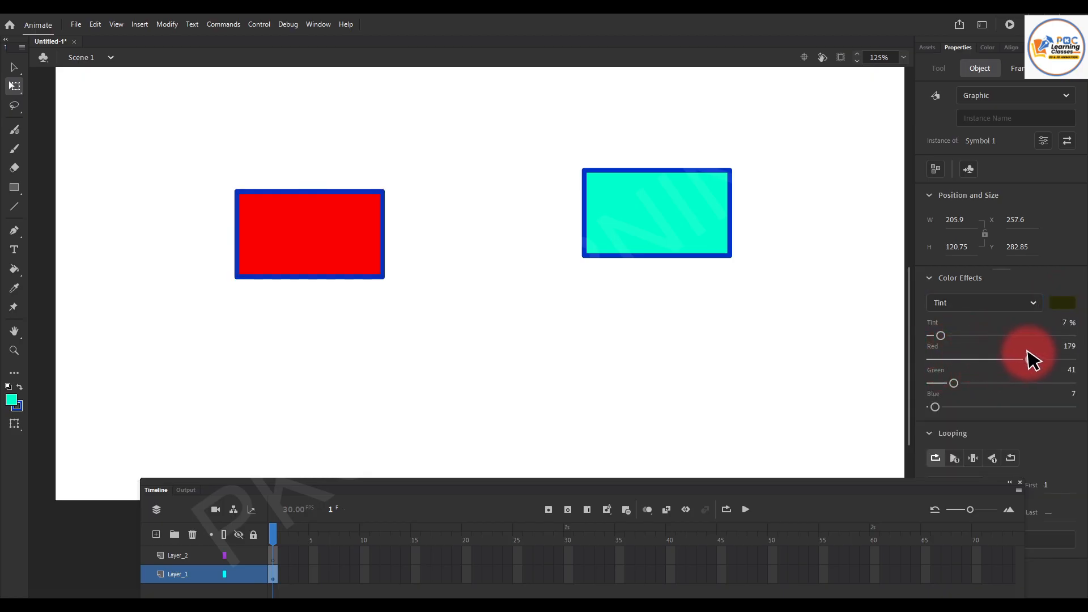
{"action": "left_click_drag", "start_coordinate": [955, 383], "coordinate": [1036, 383]}
{"action": "left_click_drag", "start_coordinate": [935, 407], "coordinate": [982, 406]}
{"action": "left_click_drag", "start_coordinate": [1036, 383], "coordinate": [959, 385]}
{"action": "left_click_drag", "start_coordinate": [1016, 357], "coordinate": [974, 359]}
Switch the red symbol's color effect to Alpha and lower it to 0%.
{"action": "left_click", "coordinate": [1032, 303]}
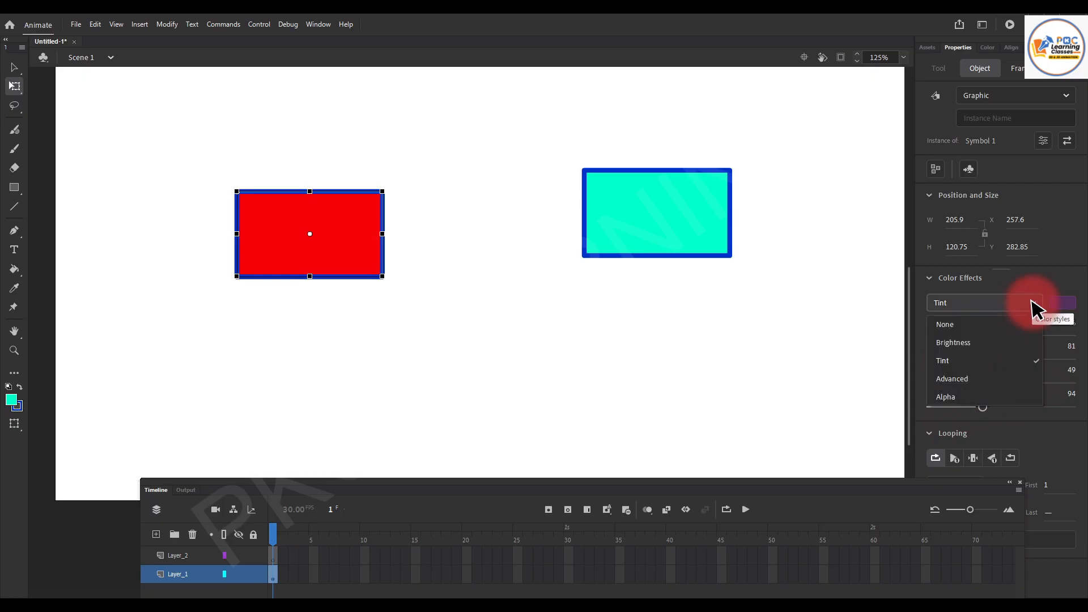
{"action": "left_click", "coordinate": [963, 397]}
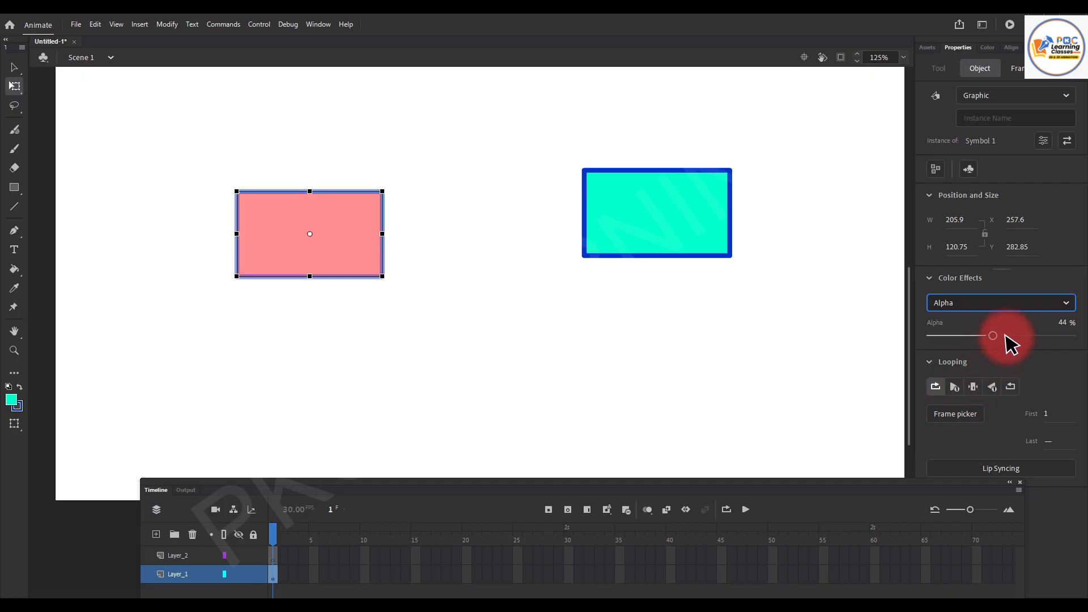
{"action": "left_click_drag", "start_coordinate": [993, 335], "coordinate": [933, 354]}
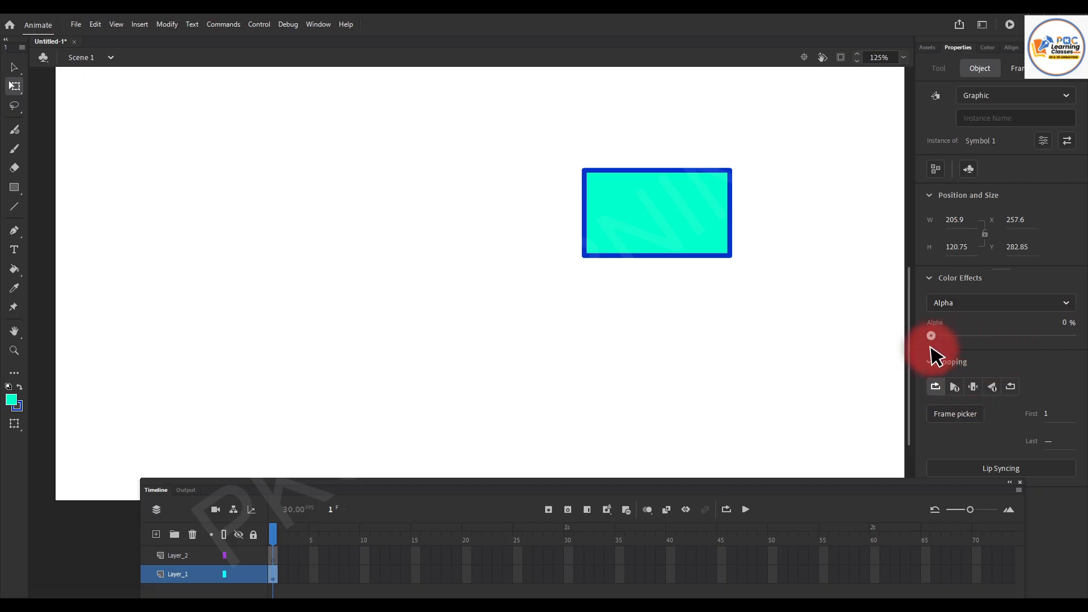
{"action": "left_click", "coordinate": [456, 345]}
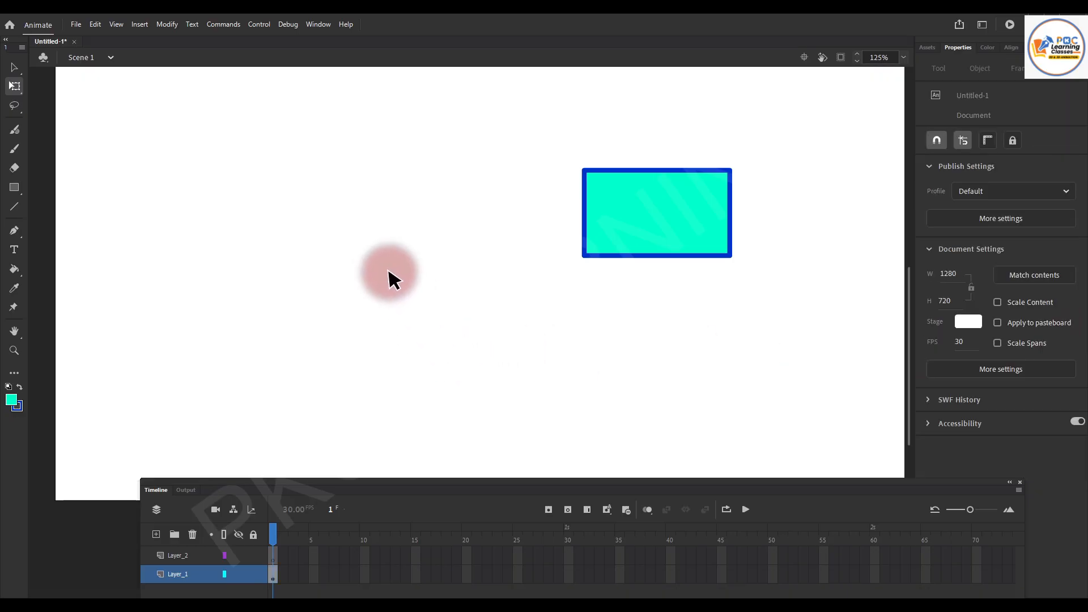
Select the invisible rectangle symbol and raise its Alpha to 100%.
{"action": "left_click", "coordinate": [333, 233]}
{"action": "left_click", "coordinate": [932, 335]}
{"action": "left_click_drag", "start_coordinate": [932, 335], "coordinate": [1071, 335]}
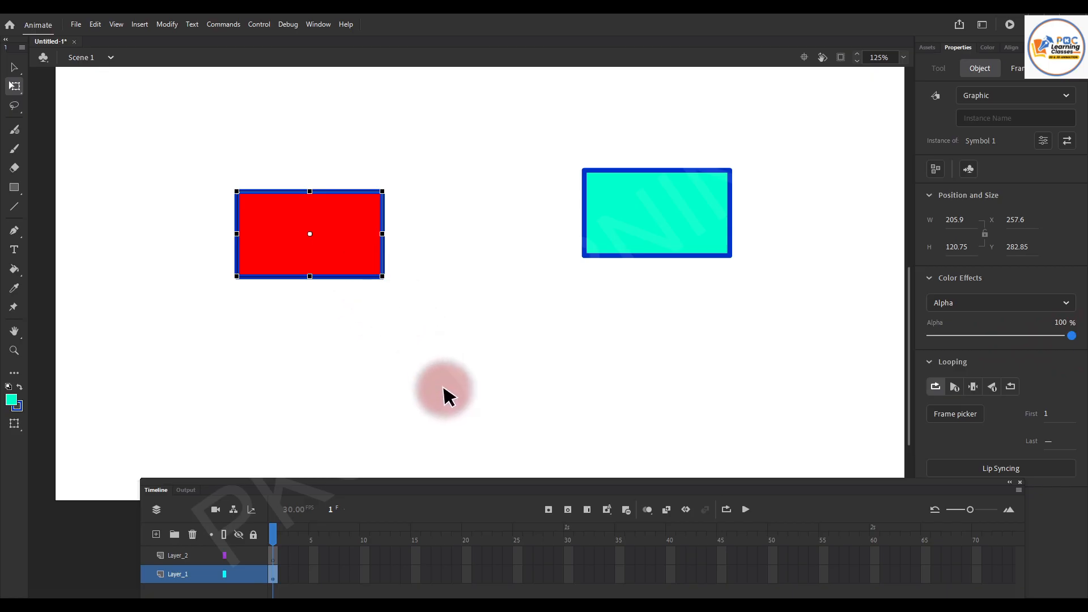
Move the red rectangle symbol so that it mostly lies outside the stage's left edge.
{"action": "left_click_drag", "start_coordinate": [470, 488], "coordinate": [479, 447]}
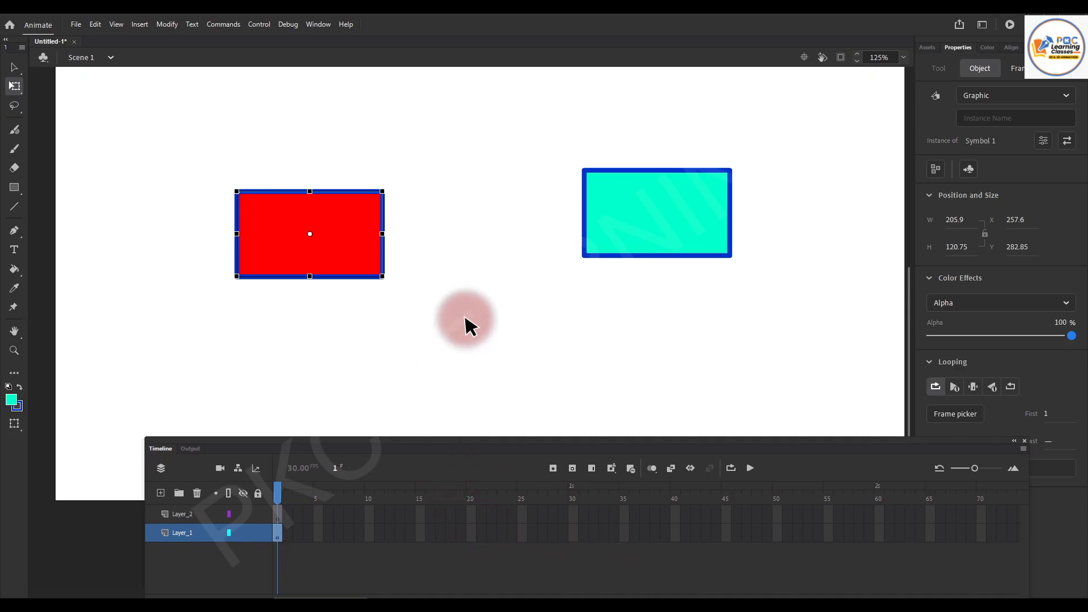
{"action": "scroll", "coordinate": [471, 306], "scroll_direction": "down", "scroll_amount": 3, "text": "ctrl"}
{"action": "left_click_drag", "start_coordinate": [395, 264], "coordinate": [200, 310]}
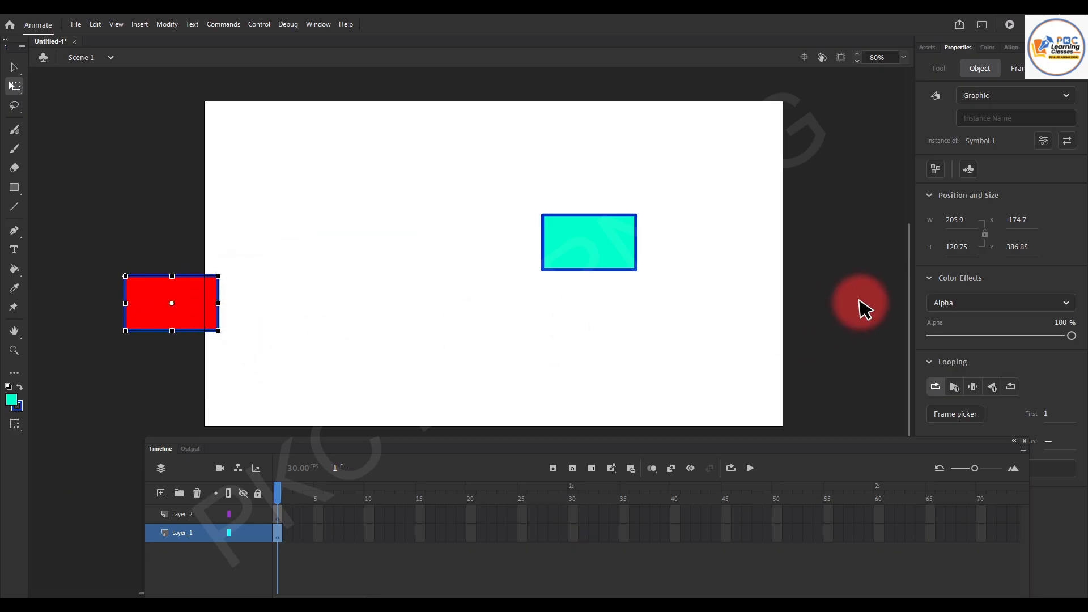
Open the red rectangle's symbol for editing and convert the rectangle group inside it to a Graphic symbol.
{"action": "double_click", "coordinate": [194, 324]}
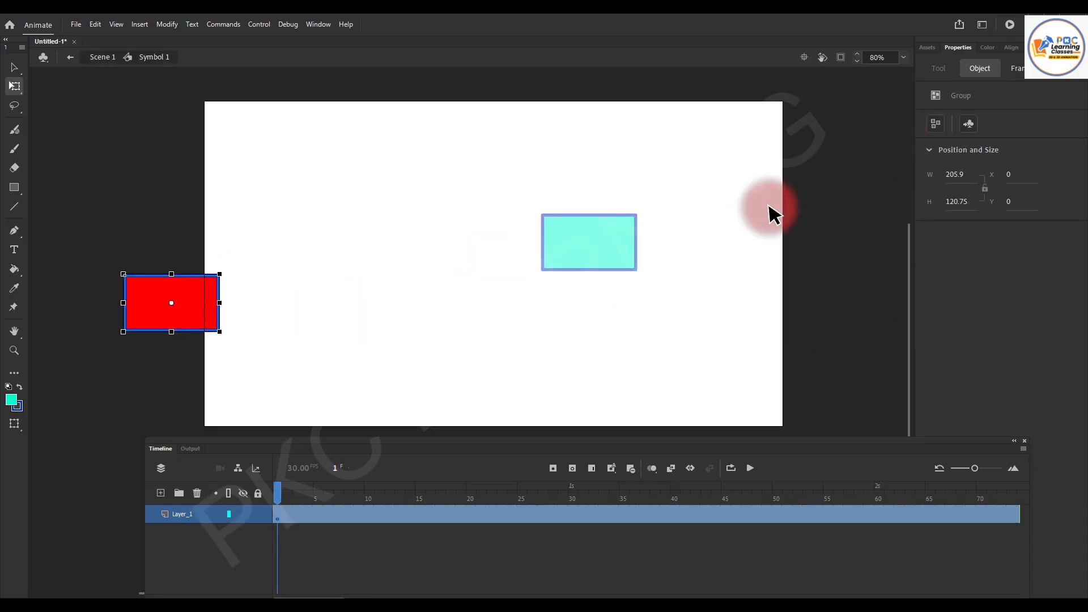
{"action": "right_click", "coordinate": [192, 310]}
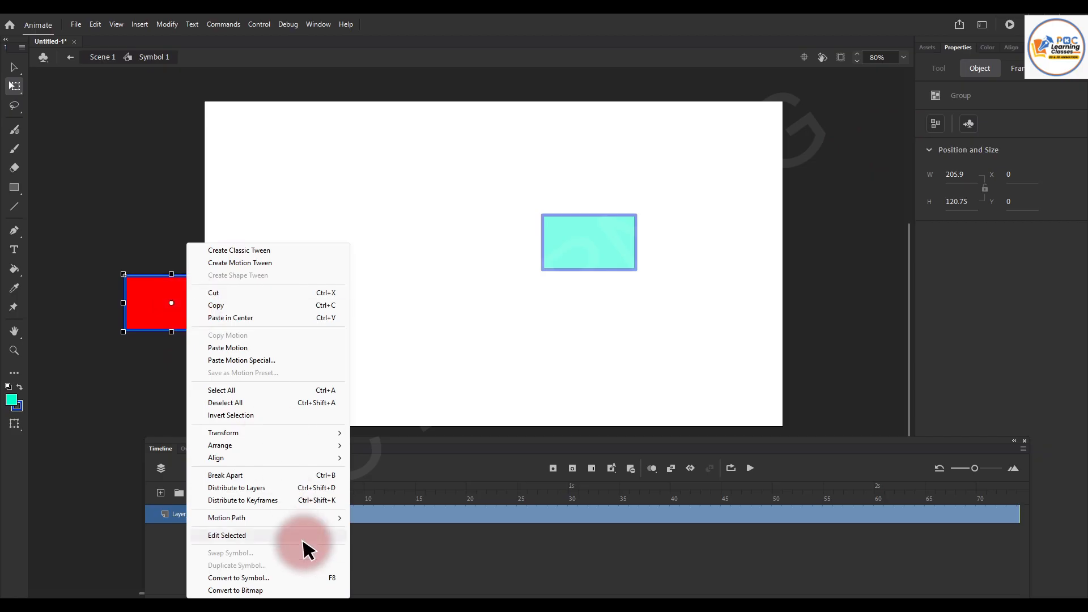
{"action": "left_click", "coordinate": [309, 577]}
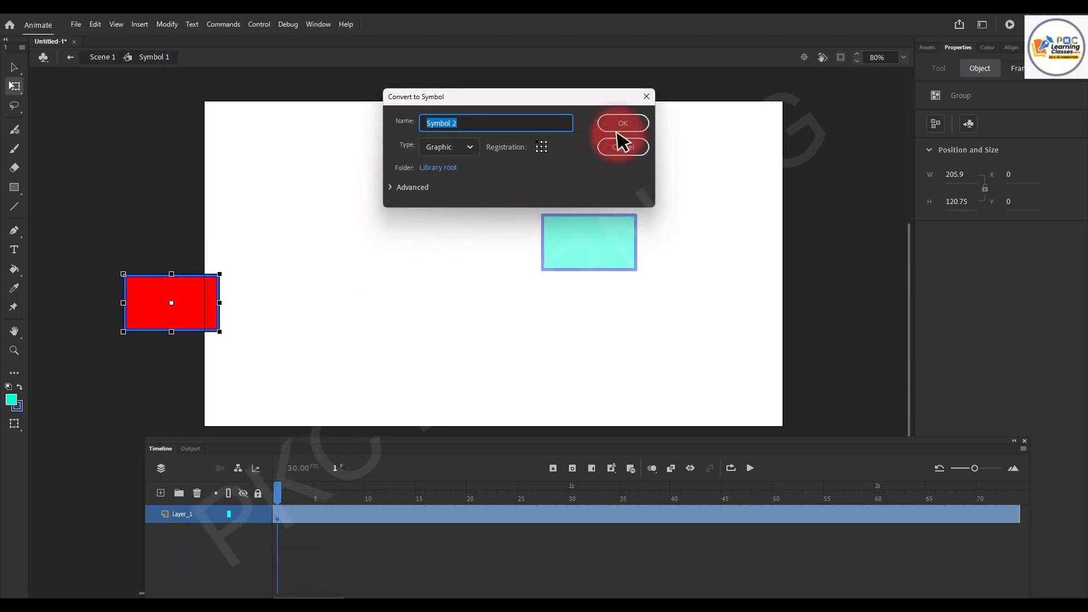
{"action": "left_click", "coordinate": [625, 125]}
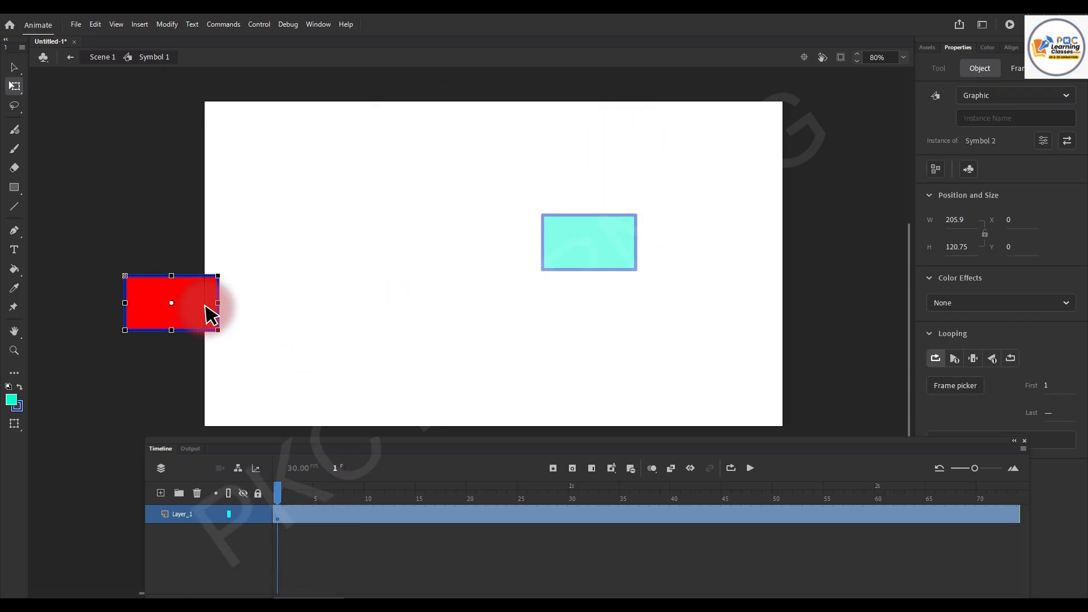
{"action": "left_click", "coordinate": [304, 310]}
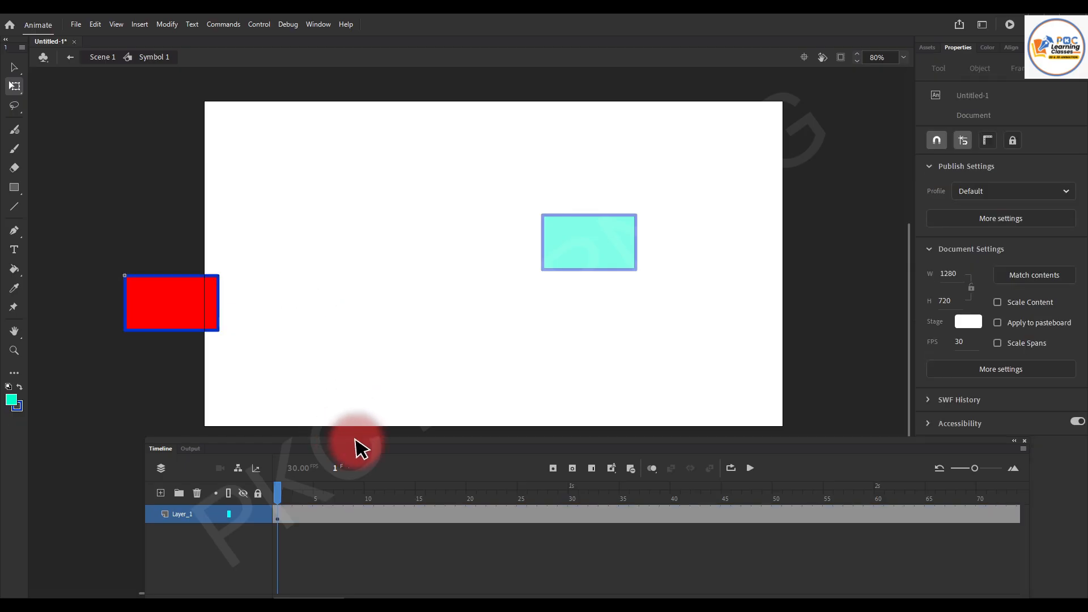
Add a keyframe at frame 60 of Layer_1 and move the red rectangle straight across to beyond the stage's right edge.
{"action": "left_click_drag", "start_coordinate": [360, 449], "coordinate": [363, 454]}
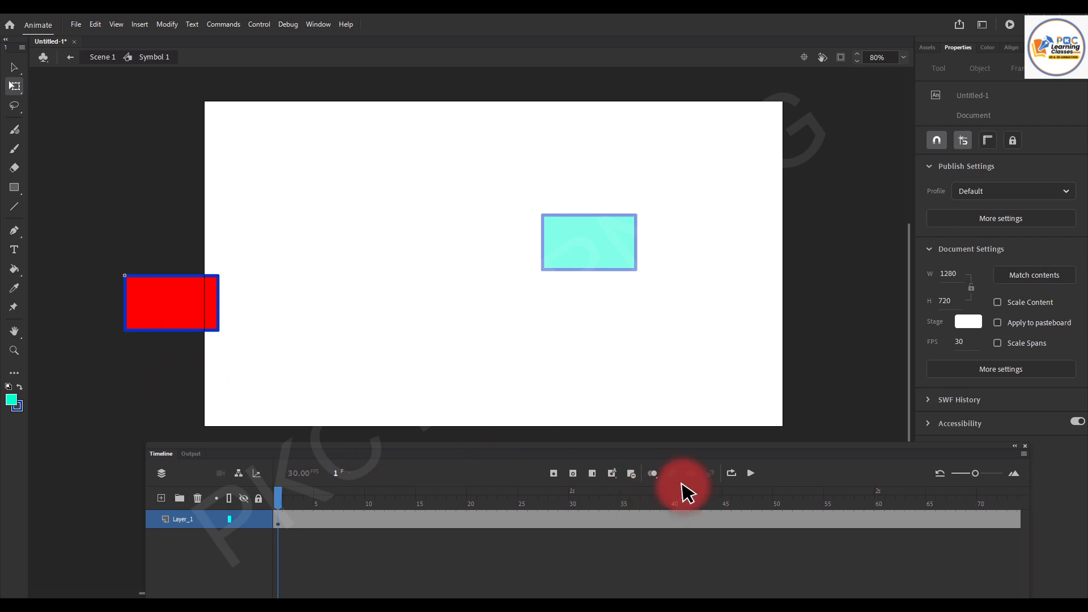
{"action": "left_click_drag", "start_coordinate": [685, 454], "coordinate": [527, 452]}
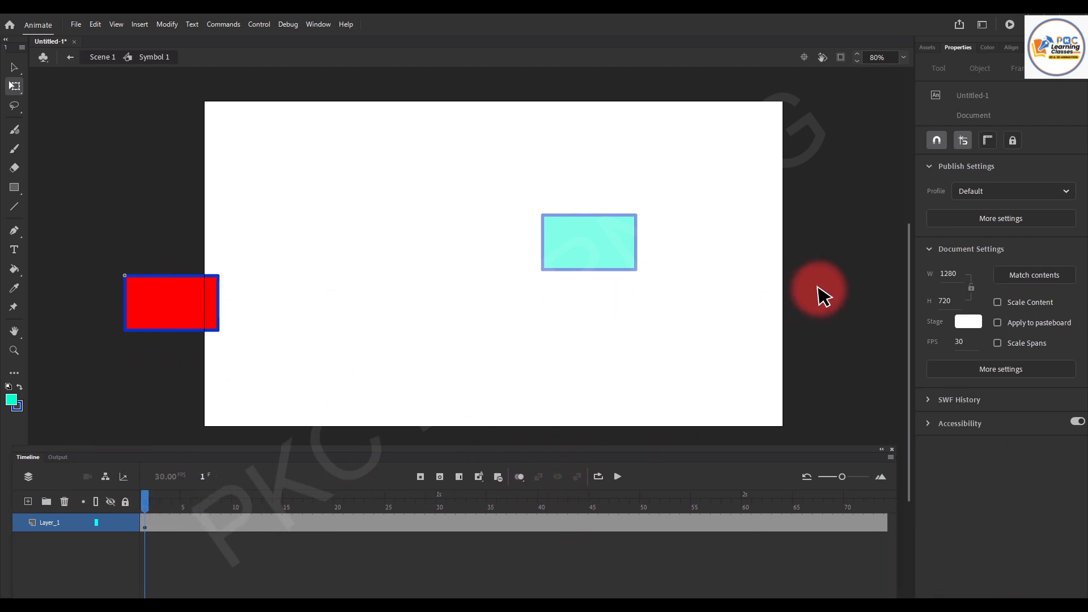
{"action": "right_click", "coordinate": [746, 527]}
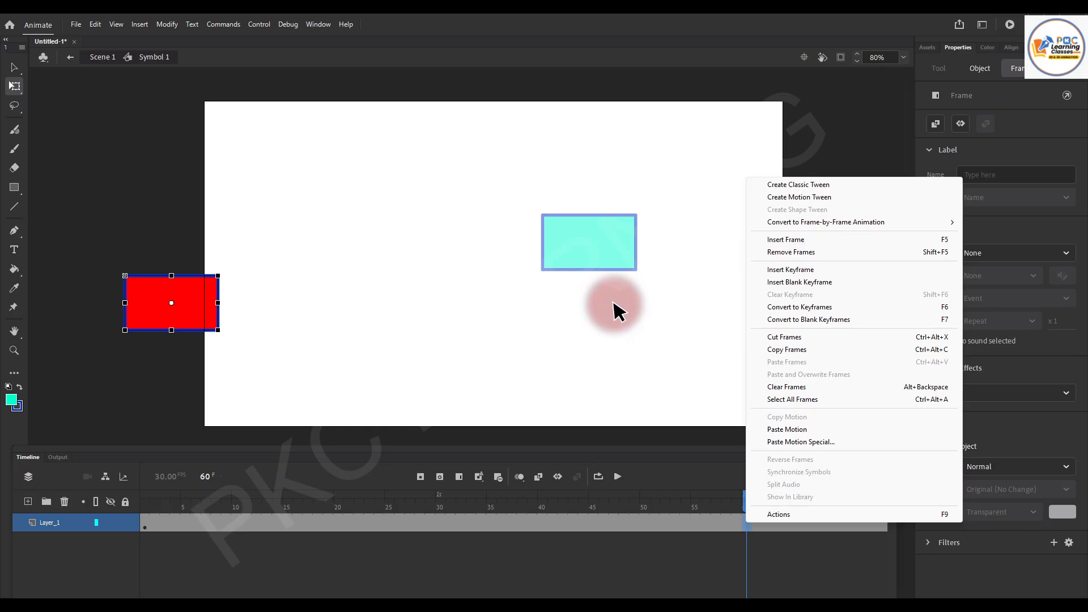
{"action": "left_click", "coordinate": [704, 447]}
{"action": "left_click", "coordinate": [745, 523]}
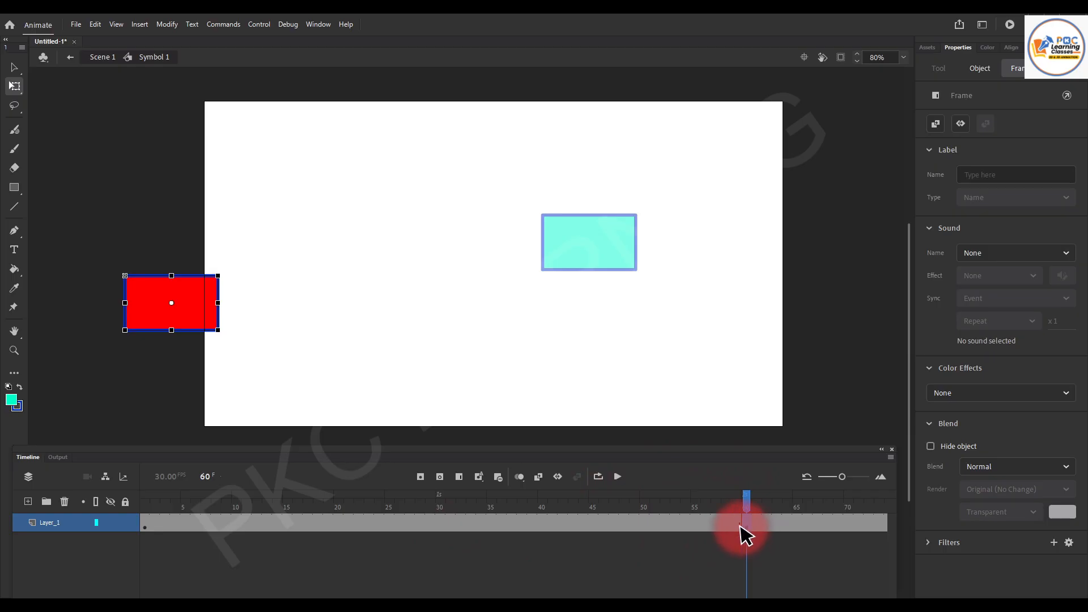
{"action": "left_click", "coordinate": [236, 330]}
{"action": "left_click", "coordinate": [205, 315]}
{"action": "left_click_drag", "start_coordinate": [205, 313], "coordinate": [888, 319]}
{"action": "left_click_drag", "start_coordinate": [746, 500], "coordinate": [748, 464]}
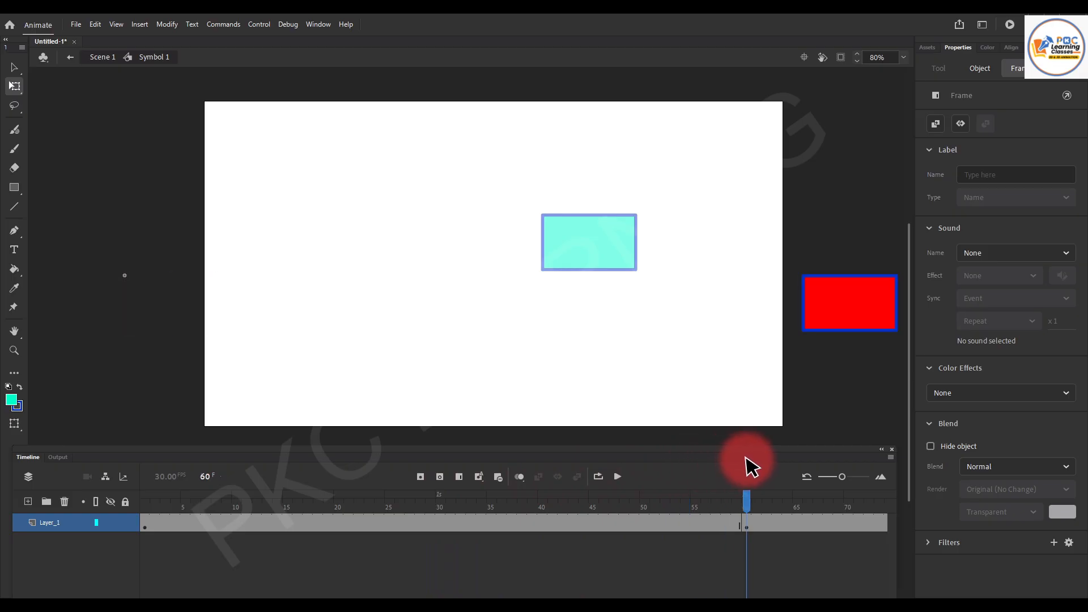
{"action": "left_click", "coordinate": [639, 444]}
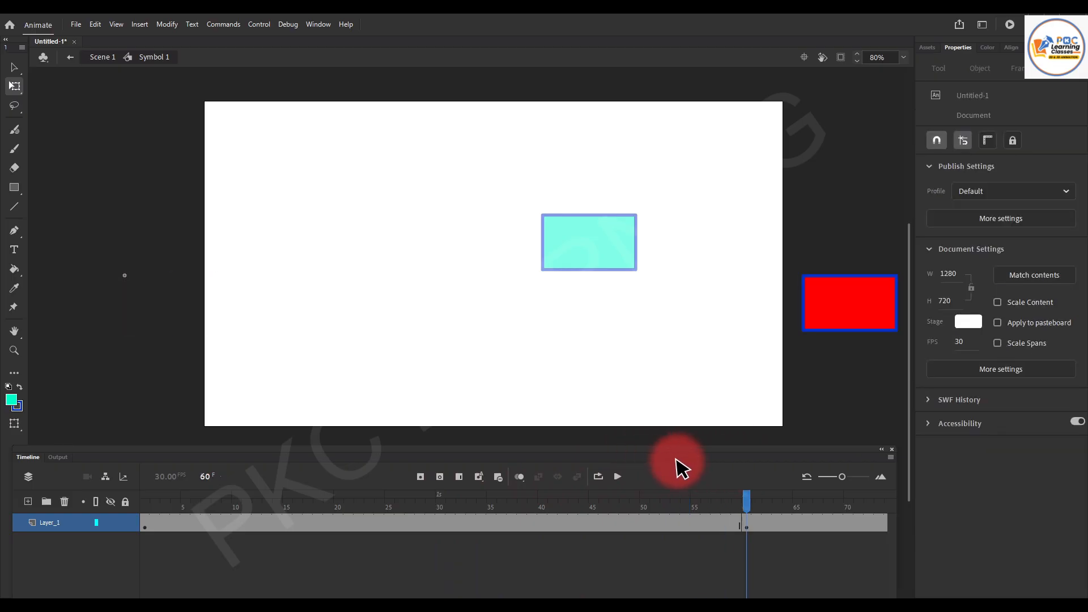
Create a classic tween between frames 1 and 60 of Layer_1, and preview the motion by scrubbing and testing the movie.
{"action": "right_click", "coordinate": [486, 535]}
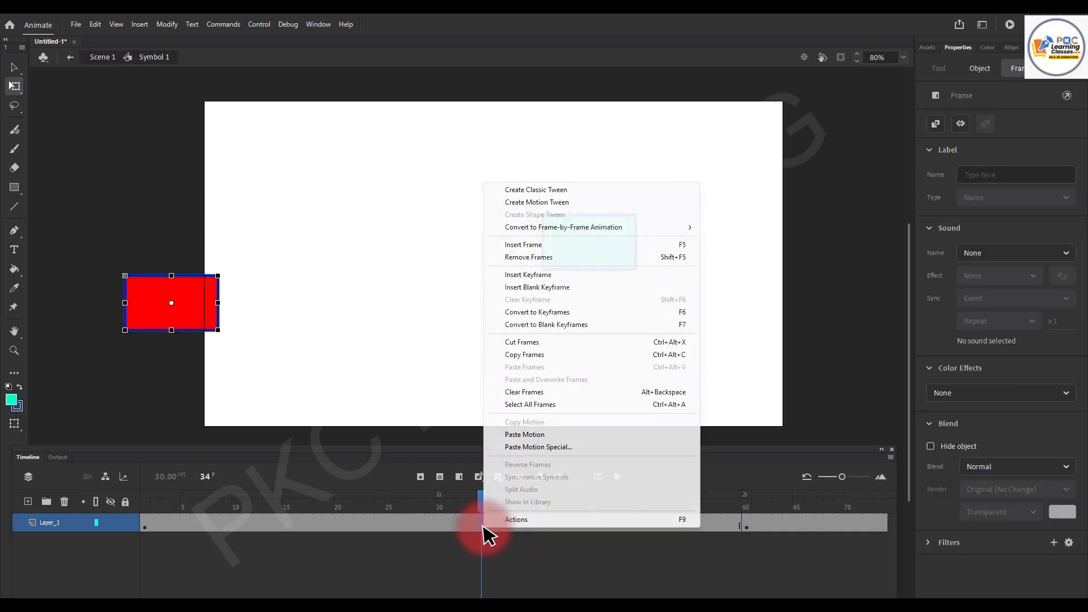
{"action": "left_click", "coordinate": [562, 191]}
{"action": "left_click_drag", "start_coordinate": [475, 501], "coordinate": [758, 478]}
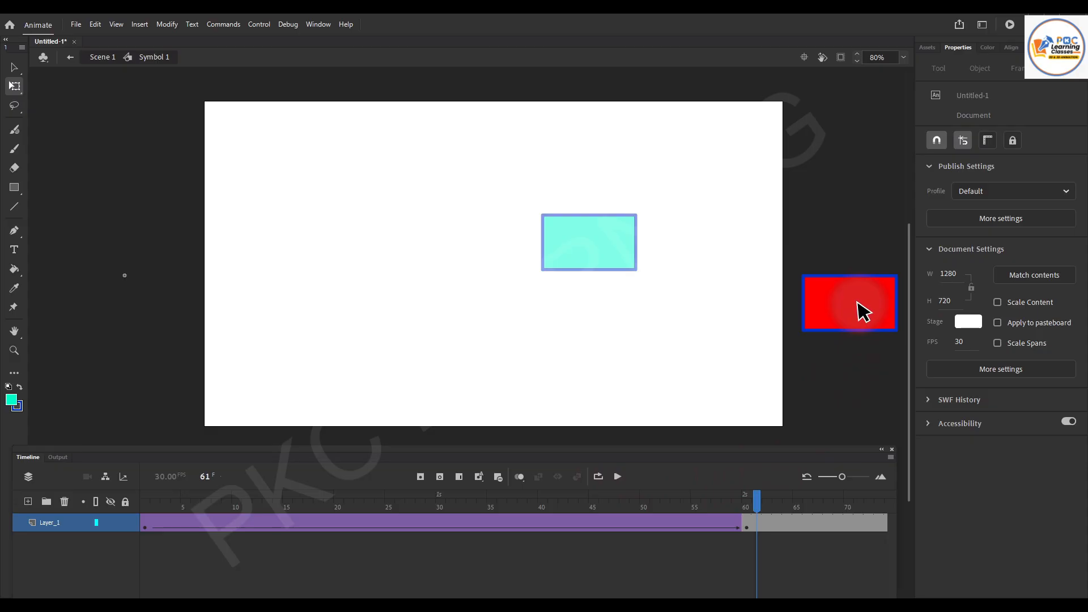
{"action": "left_click_drag", "start_coordinate": [758, 501], "coordinate": [107, 563]}
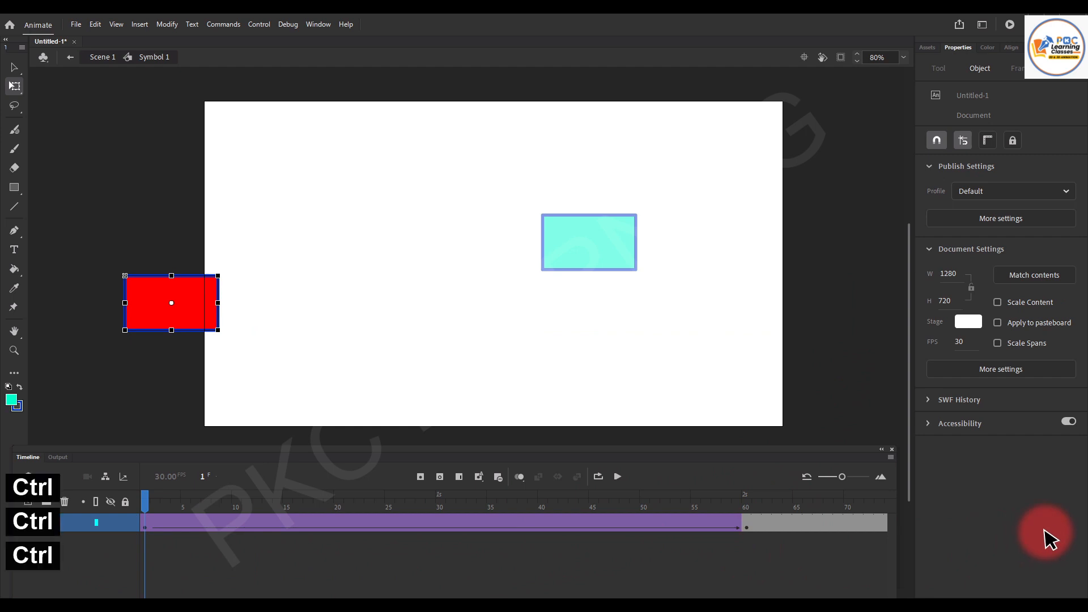
{"action": "key", "text": "ctrl+Return"}
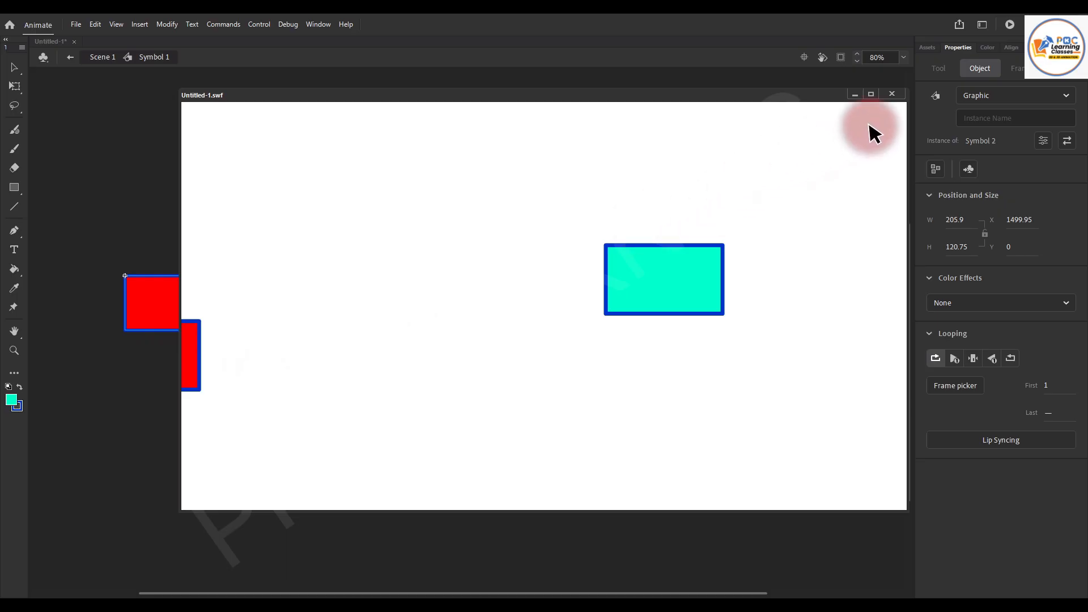
Return to Scene 1 and extend both Layer_1 and Layer_2 to frame 60.
{"action": "left_click", "coordinate": [892, 94]}
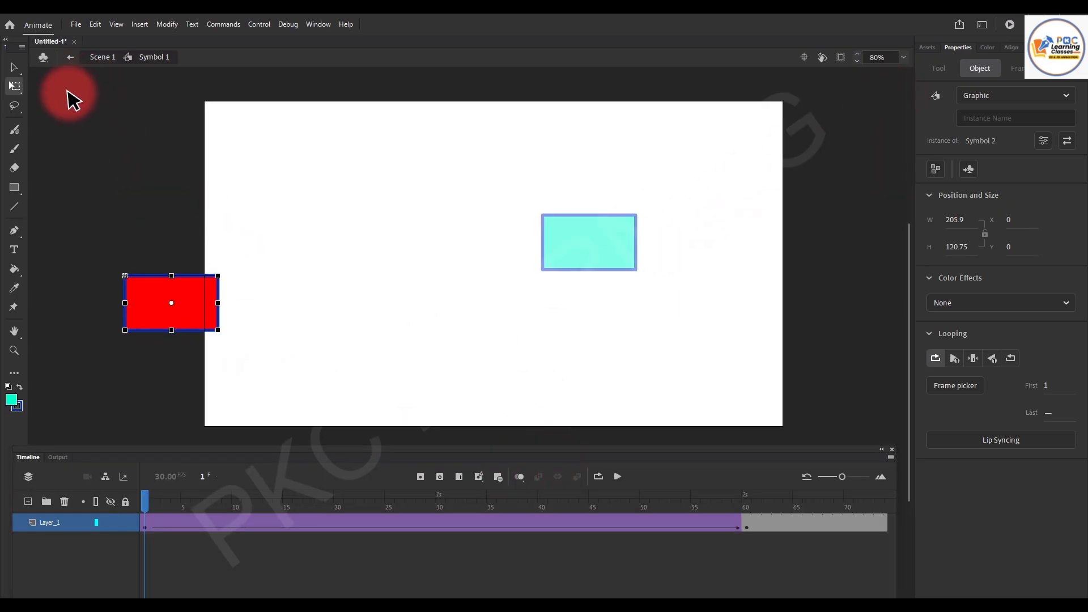
{"action": "left_click", "coordinate": [69, 57]}
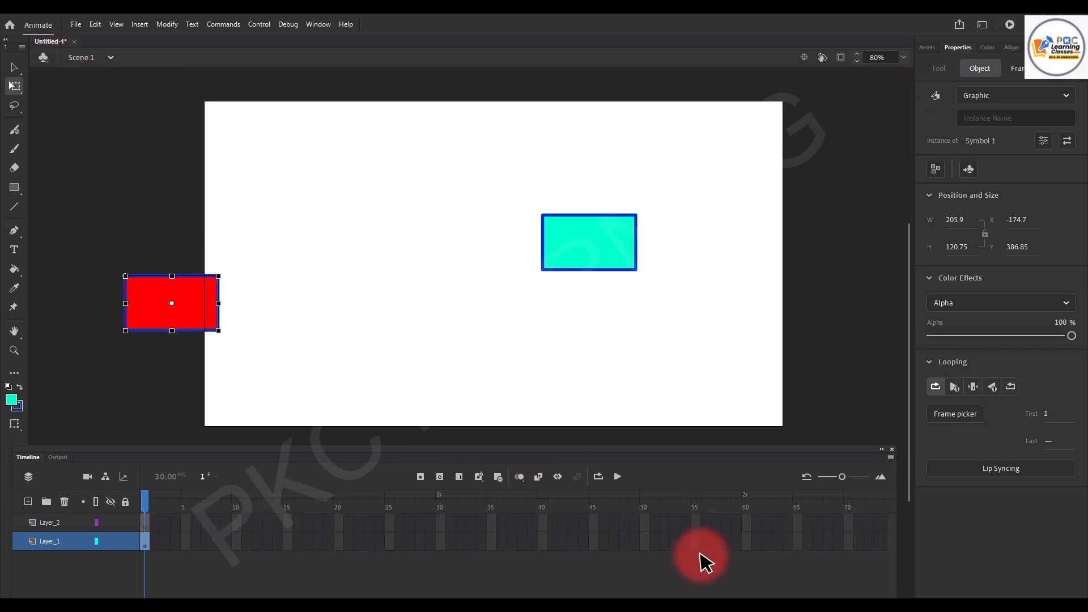
{"action": "left_click_drag", "start_coordinate": [748, 521], "coordinate": [751, 547]}
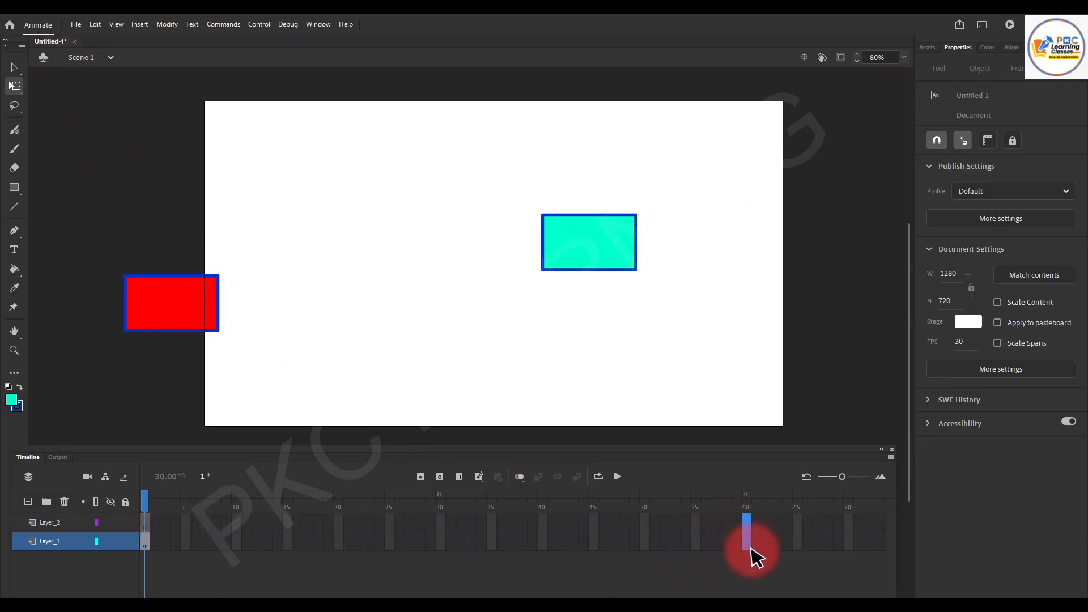
{"action": "key", "text": "F5"}
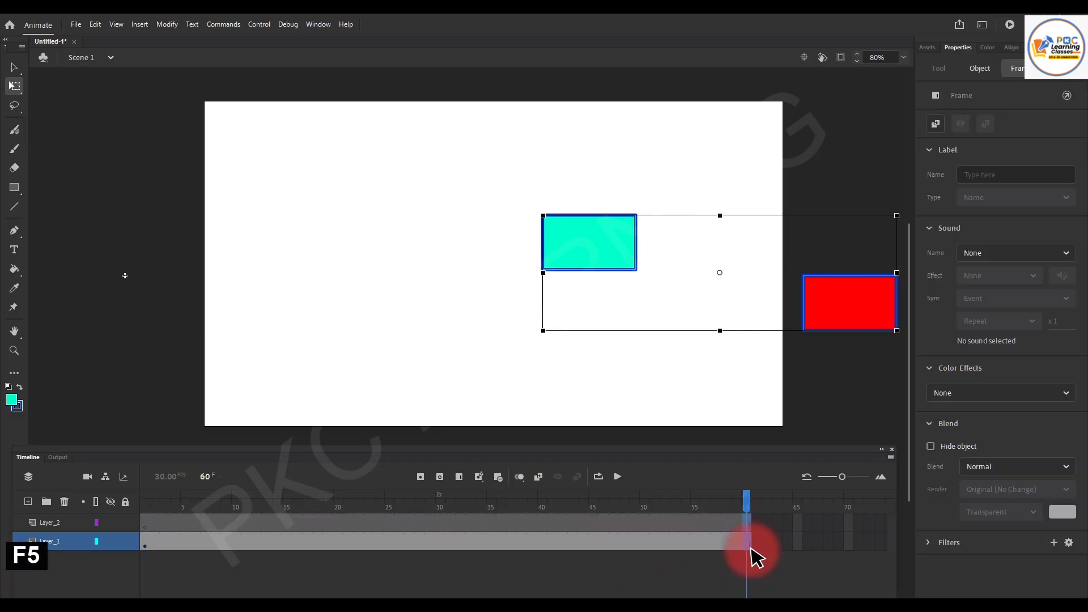
Preview the symbol's motion in the main scene by scrubbing back to frame 1 and testing the movie.
{"action": "left_click_drag", "start_coordinate": [752, 497], "coordinate": [105, 501]}
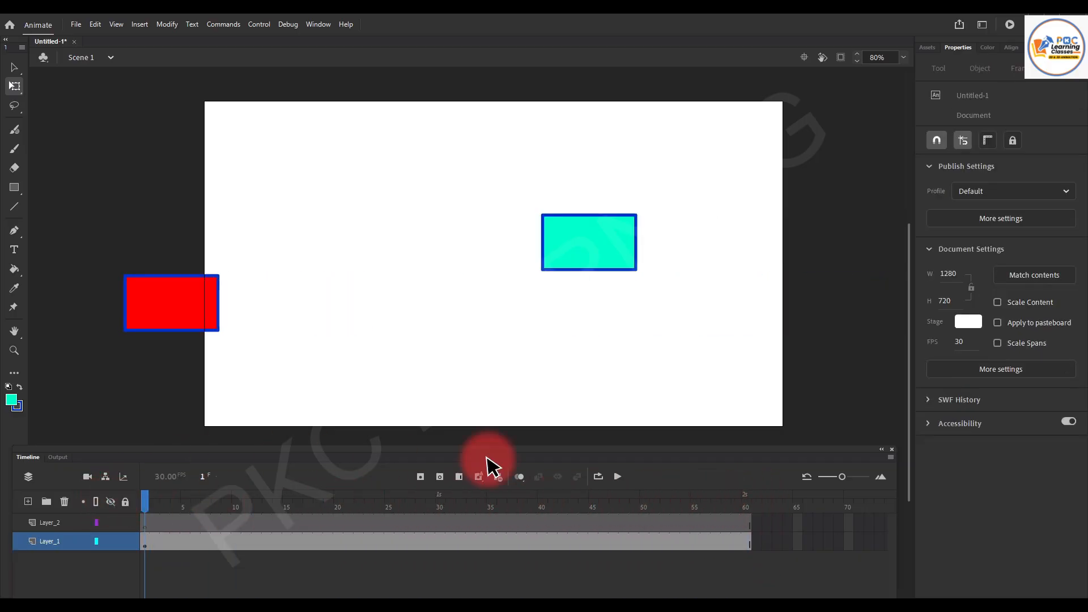
{"action": "key", "text": "ctrl+Return"}
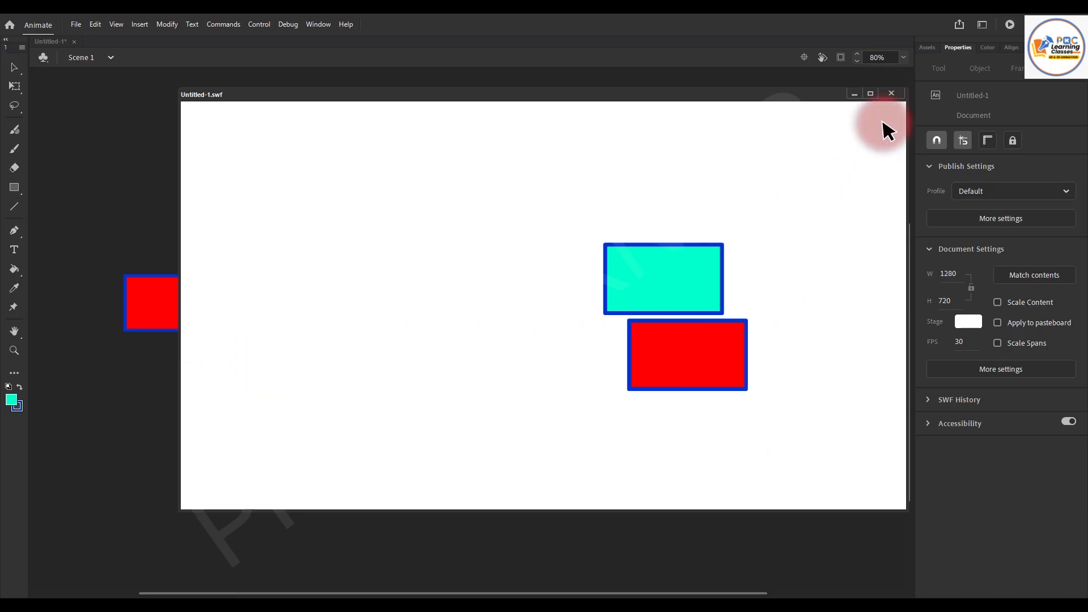
{"action": "left_click", "coordinate": [891, 93]}
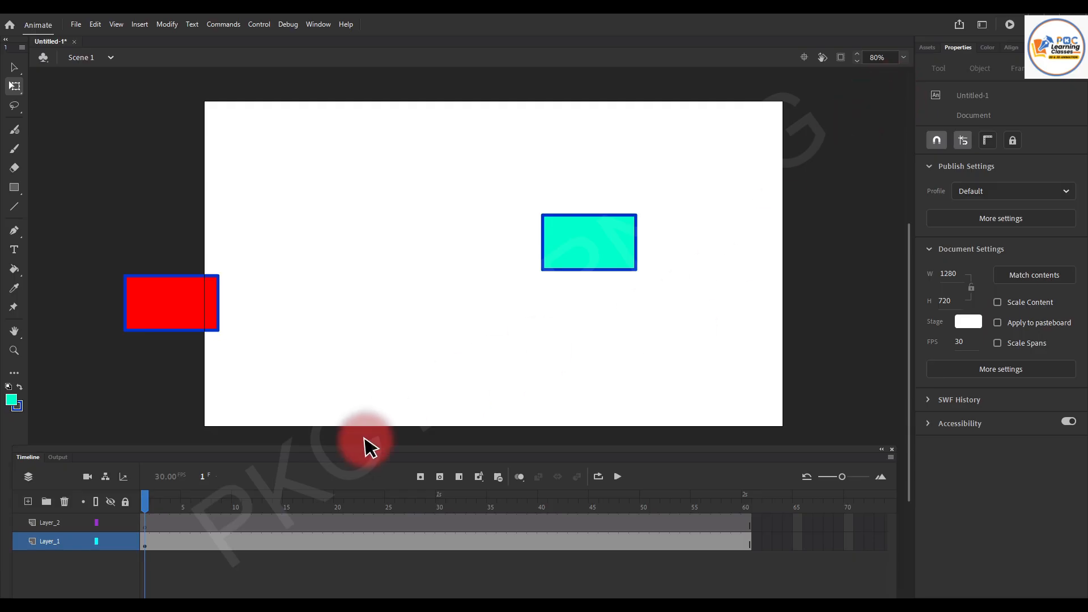
Go to frame 29 and examine the tween inside the red rectangle's symbol, returning to Scene 1.
{"action": "left_click_drag", "start_coordinate": [371, 454], "coordinate": [412, 481]}
{"action": "left_click_drag", "start_coordinate": [257, 479], "coordinate": [552, 527]}
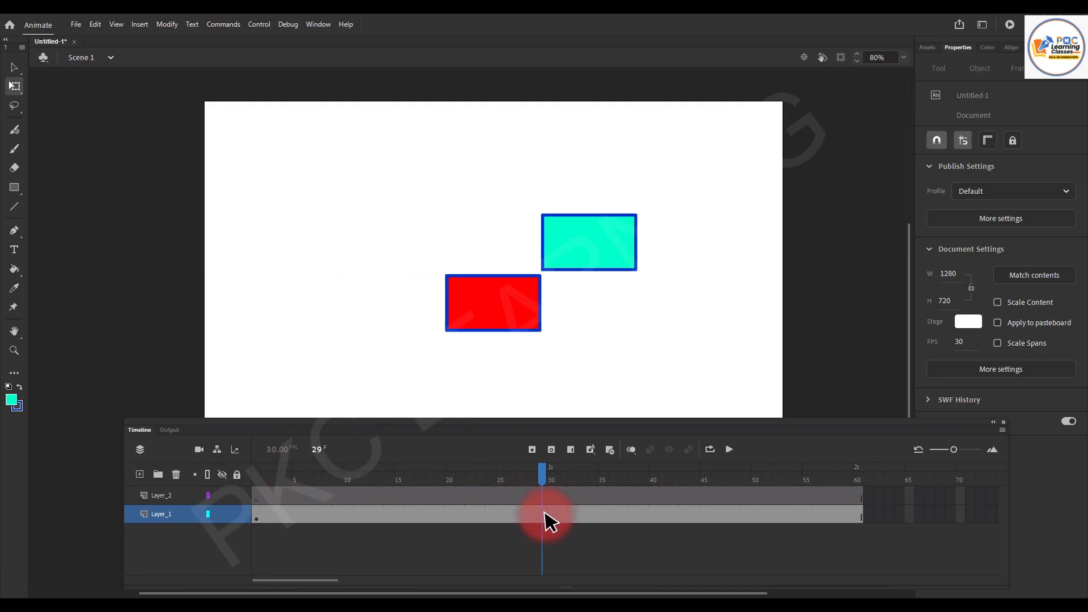
{"action": "left_click", "coordinate": [548, 518]}
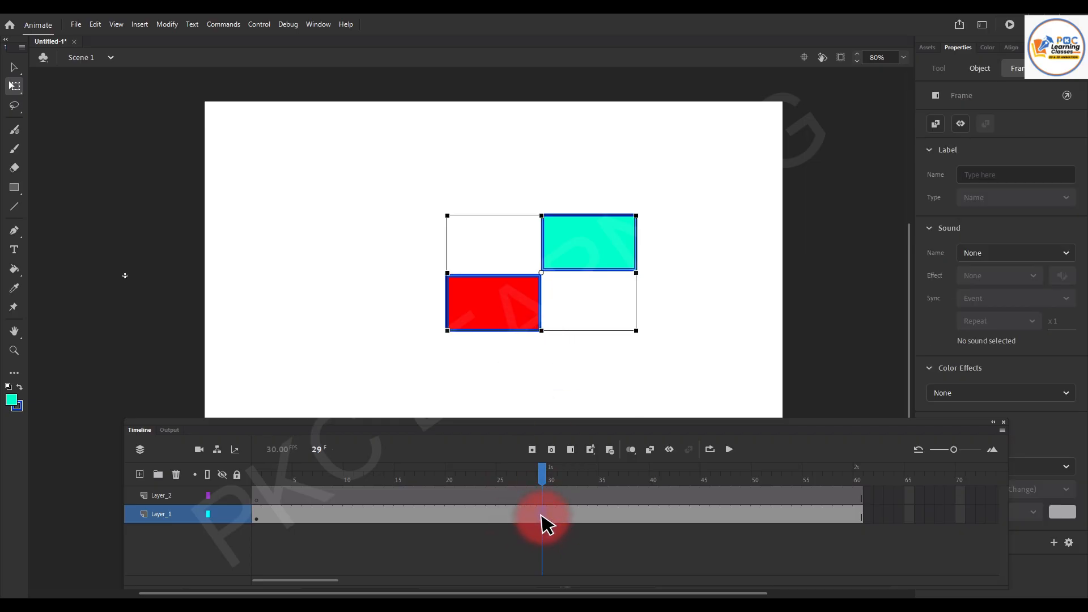
{"action": "double_click", "coordinate": [461, 312]}
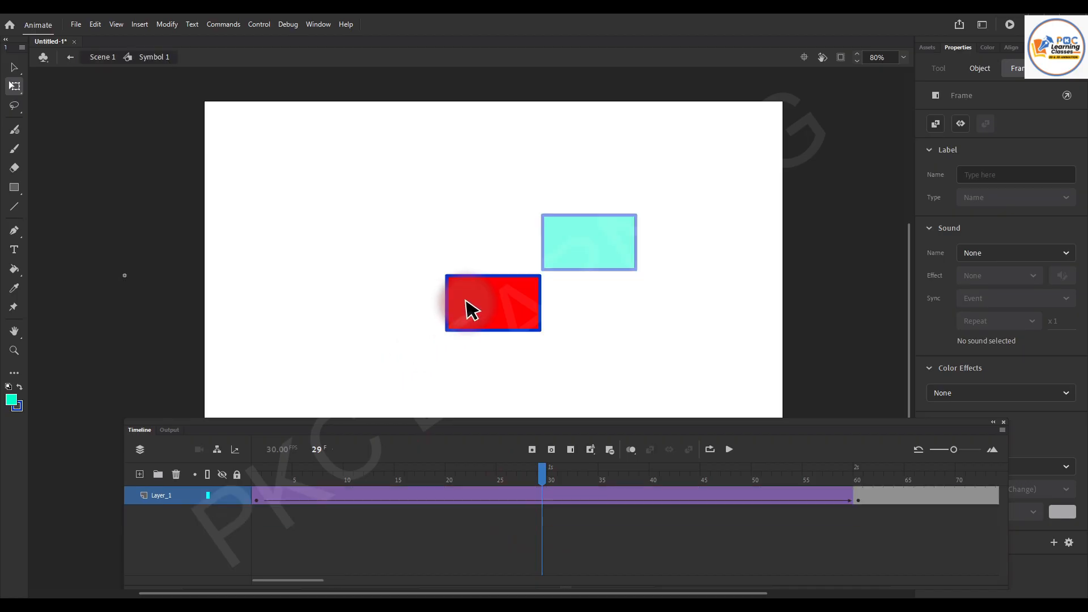
{"action": "mouse_move", "coordinate": [546, 483]}
{"action": "left_mouse_down"}
{"action": "mouse_move", "coordinate": [279, 486]}
{"action": "mouse_move", "coordinate": [565, 495]}
{"action": "mouse_move", "coordinate": [379, 496]}
{"action": "mouse_move", "coordinate": [542, 494]}
{"action": "left_mouse_up"}
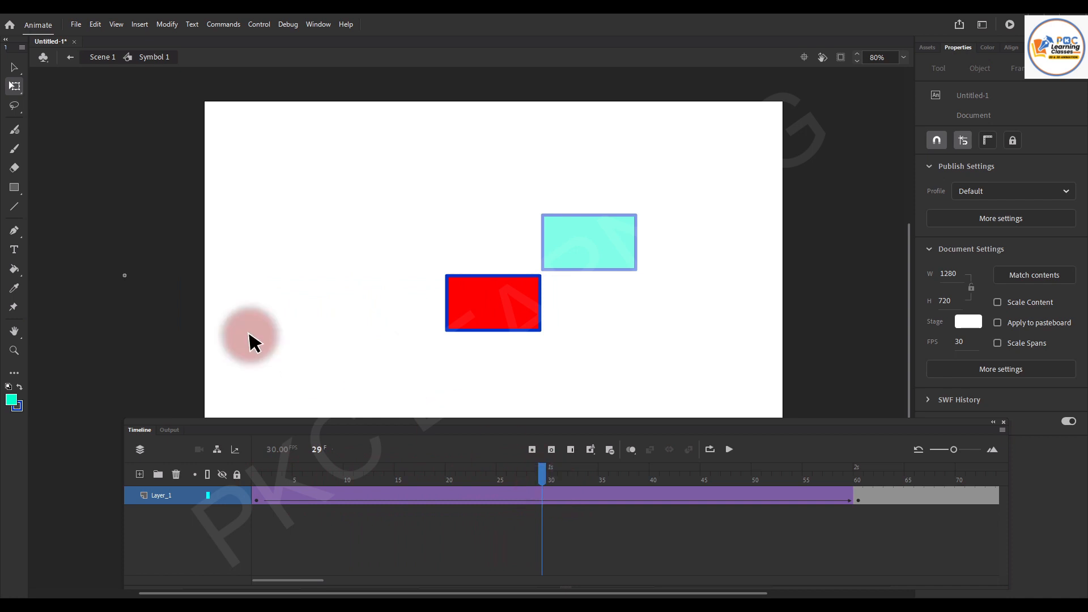
{"action": "left_click", "coordinate": [71, 57]}
{"action": "left_click", "coordinate": [563, 354]}
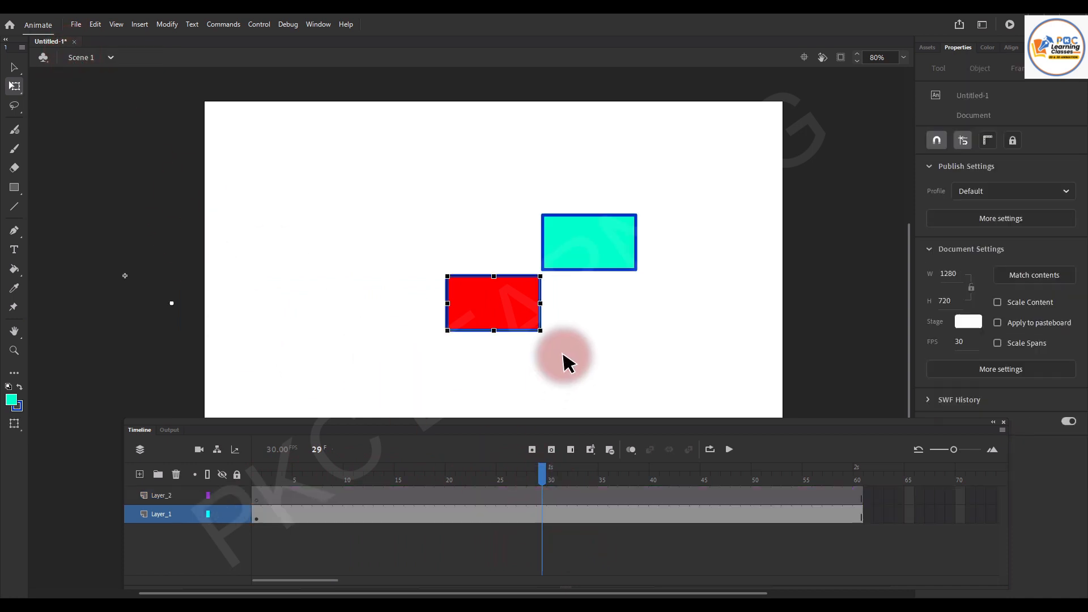
Insert a keyframe at frame 29 of Layer_1 and set the red rectangle symbol's looping to play a single frame.
{"action": "left_click", "coordinate": [534, 516]}
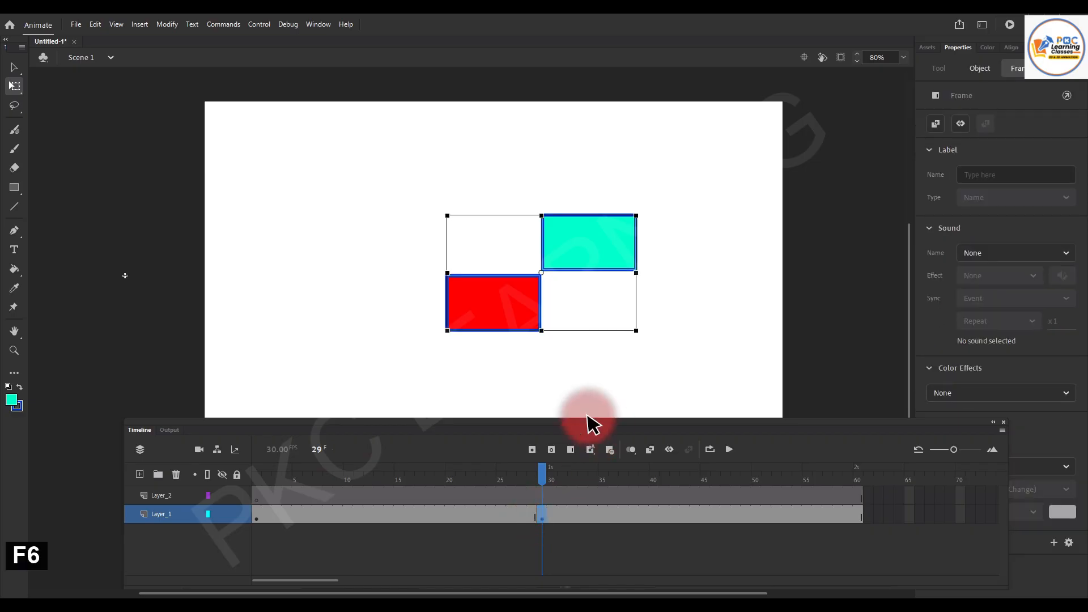
{"action": "left_click", "coordinate": [643, 357]}
{"action": "left_click", "coordinate": [522, 320]}
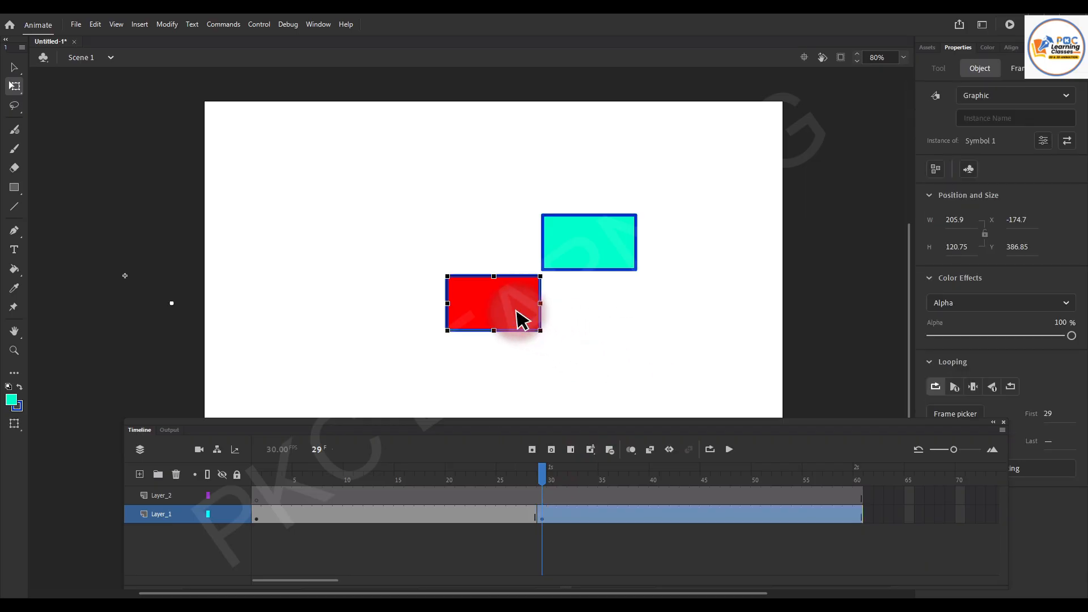
{"action": "left_click", "coordinate": [942, 392]}
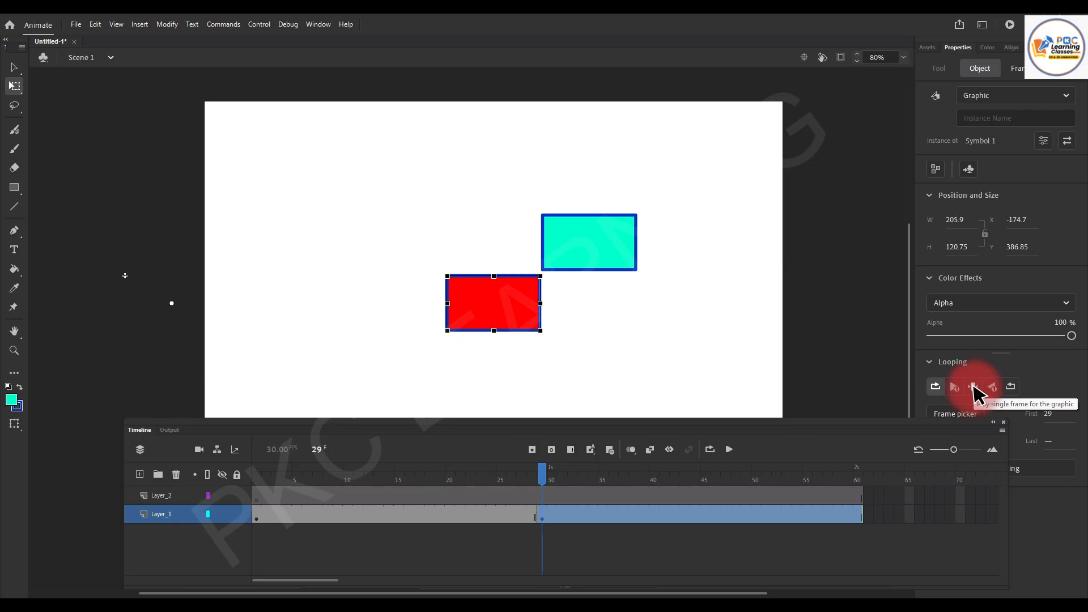
Rewind to frame 1 and test the movie to check the red rectangle's single-frame setting.
{"action": "left_click_drag", "start_coordinate": [542, 473], "coordinate": [224, 487]}
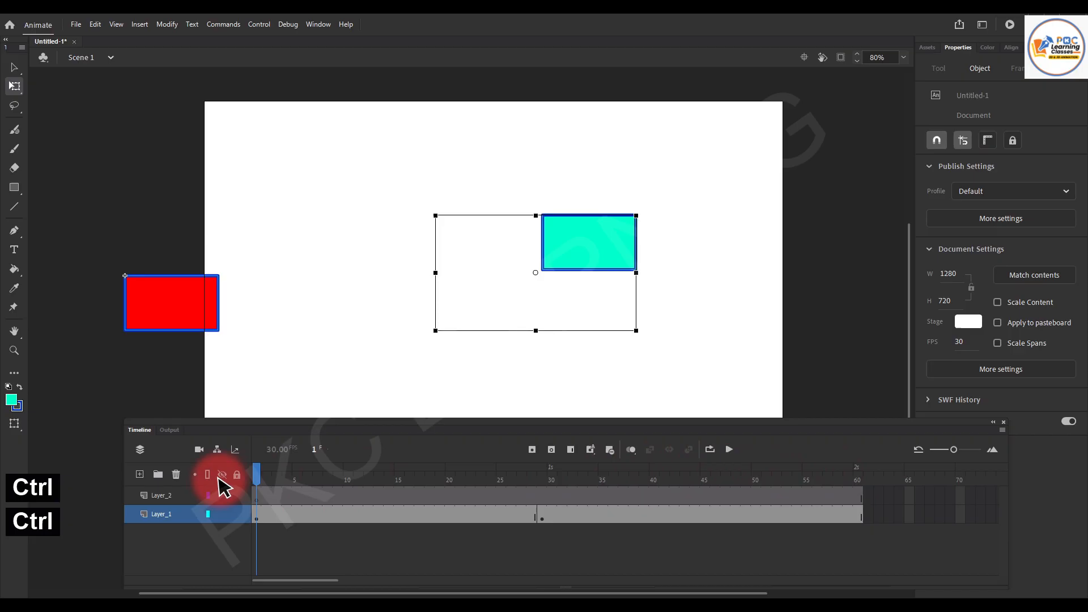
{"action": "key", "text": "ctrl+Return"}
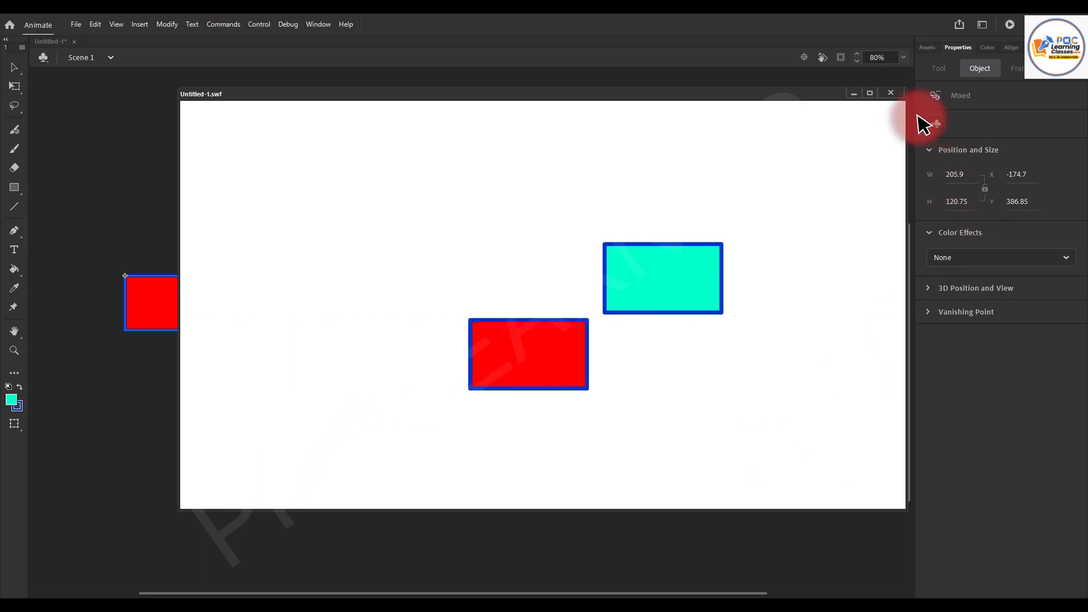
{"action": "left_click", "coordinate": [890, 93]}
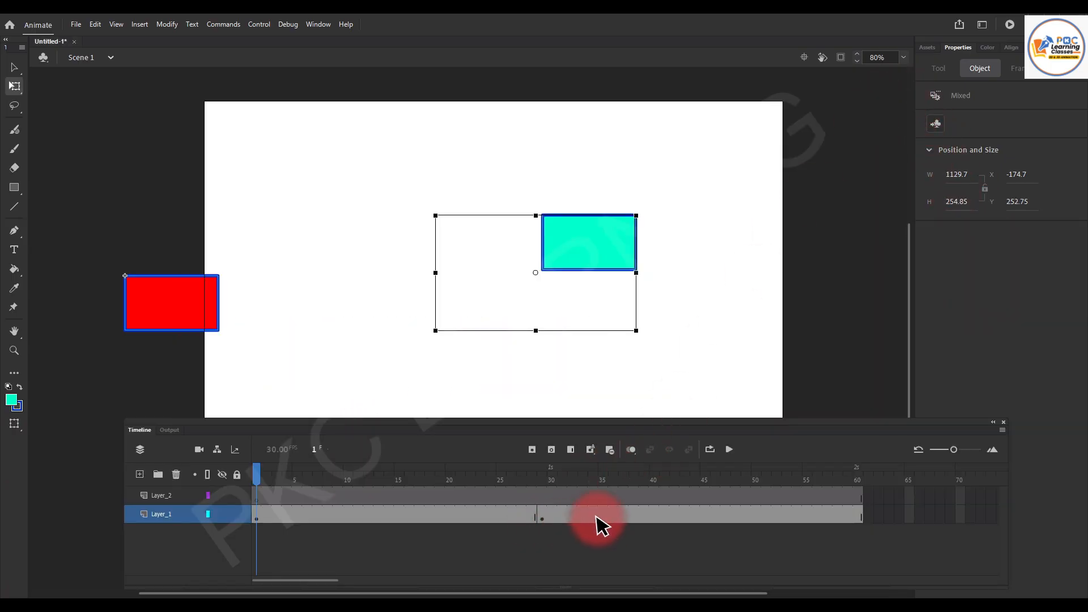
Insert a keyframe at frame 40 of Layer_1 and set the red rectangle symbol's looping back to play in loop.
{"action": "left_click_drag", "start_coordinate": [260, 483], "coordinate": [548, 471]}
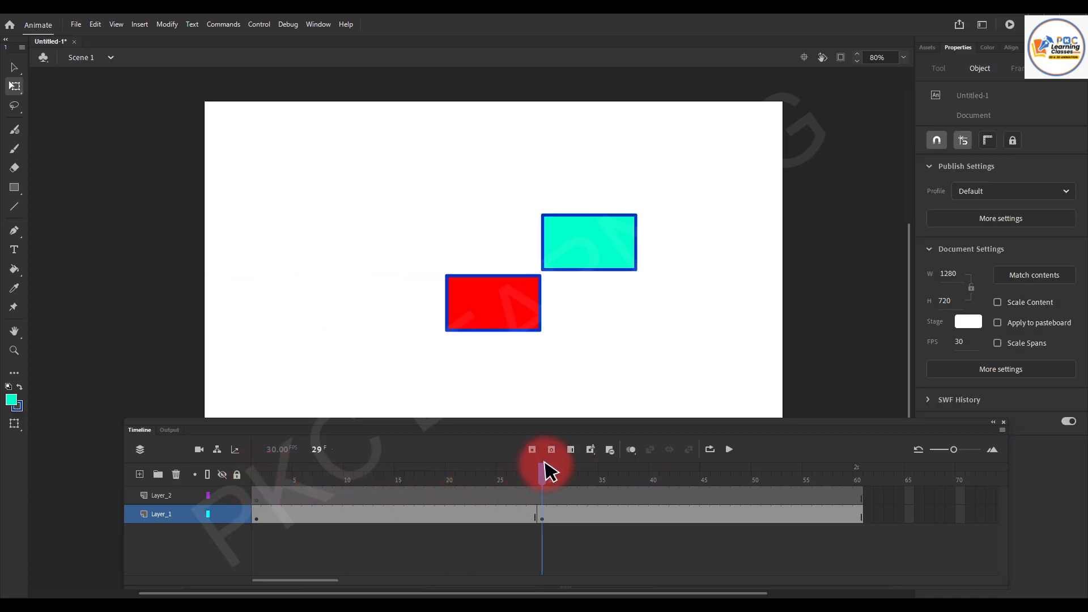
{"action": "left_click", "coordinate": [657, 513]}
{"action": "right_click", "coordinate": [657, 512]}
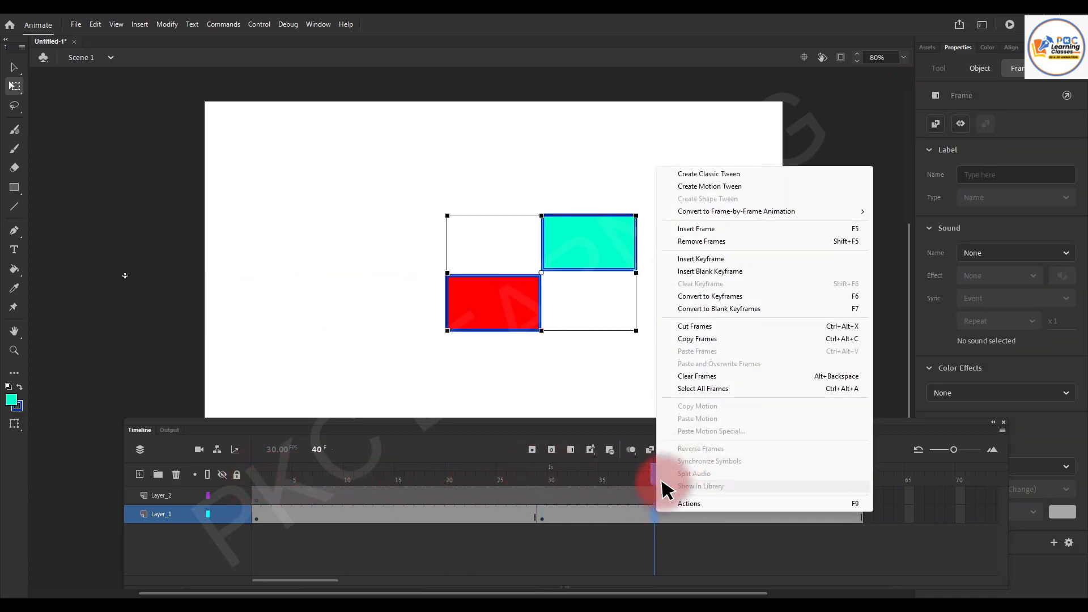
{"action": "left_click", "coordinate": [859, 296]}
{"action": "left_click", "coordinate": [486, 315]}
{"action": "left_click", "coordinate": [678, 316]}
{"action": "left_click", "coordinate": [509, 321]}
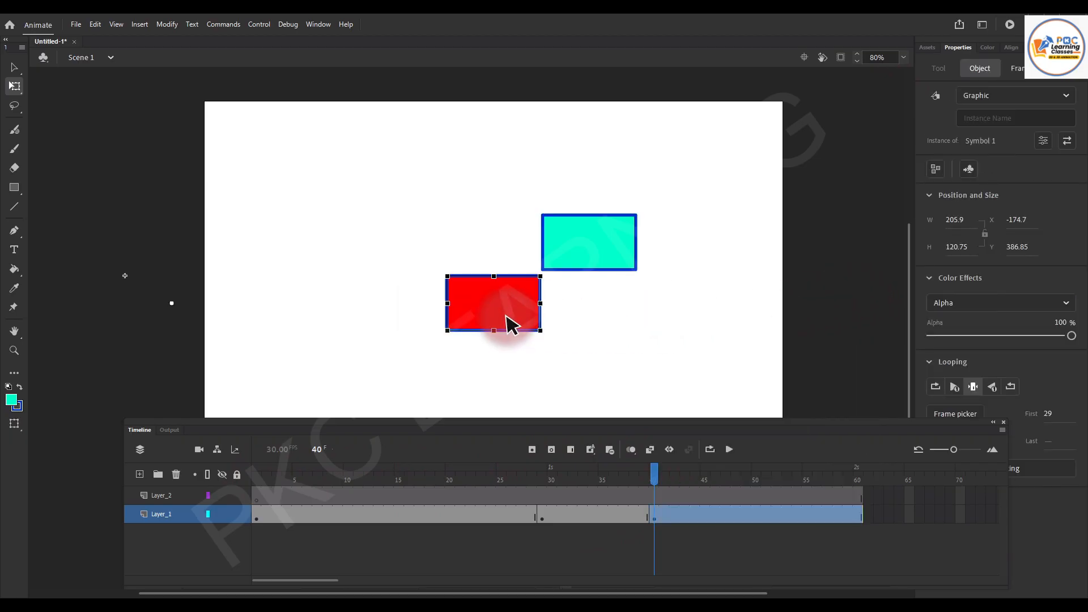
{"action": "left_click", "coordinate": [935, 387]}
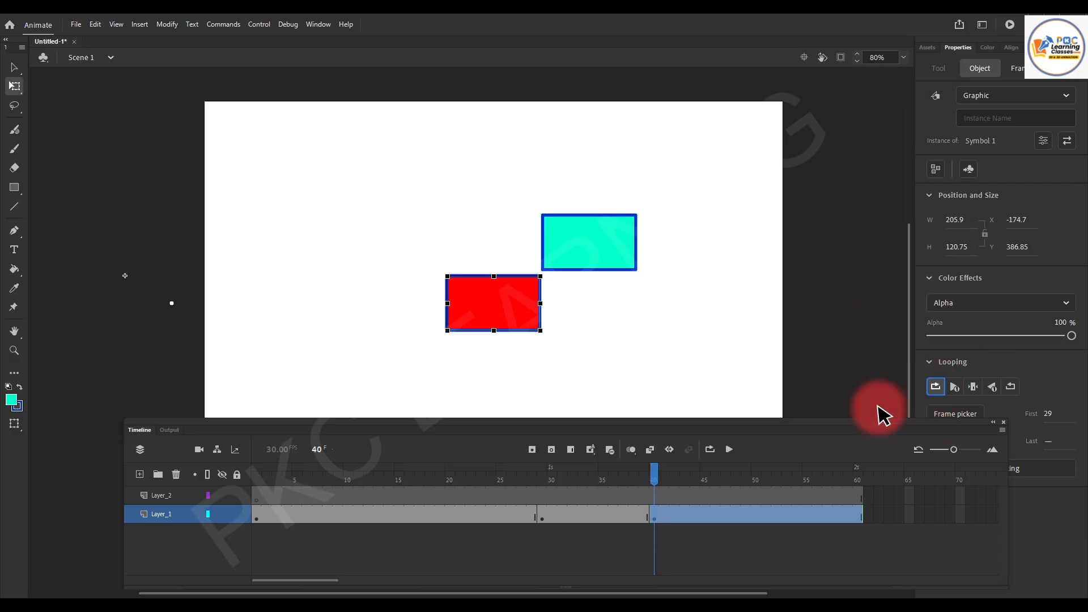
Play the main timeline through to frame 60 to review the red rectangle's motion, and return to frame 1.
{"action": "left_click_drag", "start_coordinate": [654, 478], "coordinate": [491, 512]}
{"action": "left_click", "coordinate": [729, 450]}
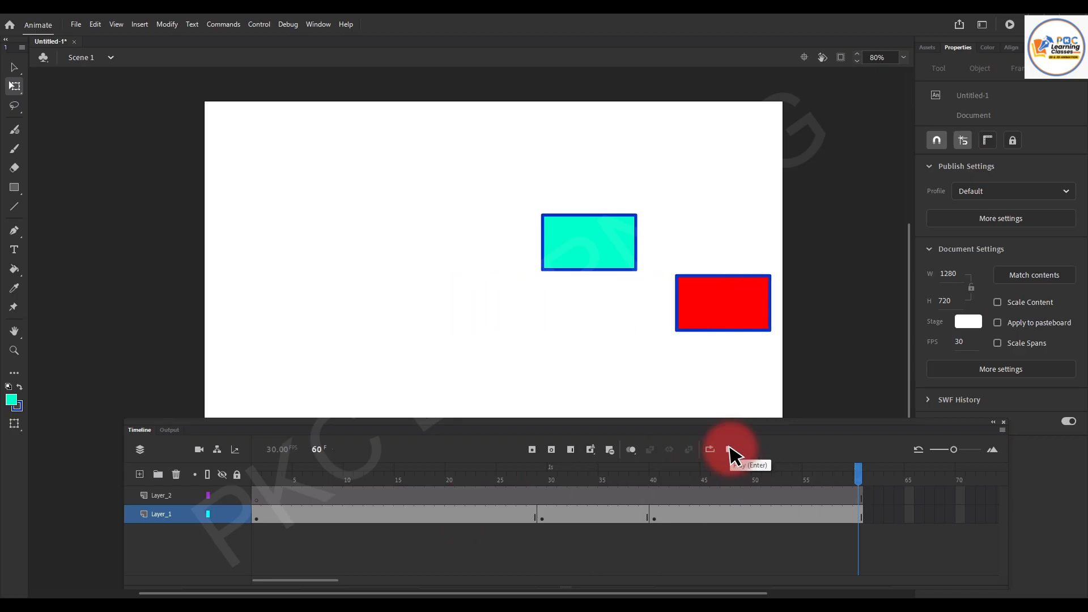
{"action": "left_click_drag", "start_coordinate": [858, 479], "coordinate": [238, 517]}
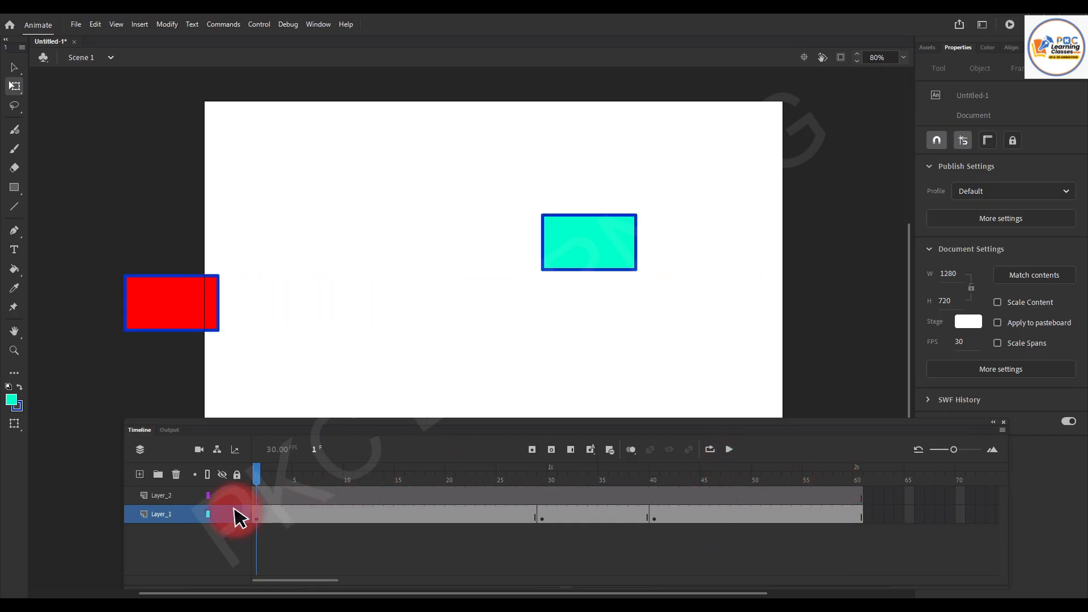
Cut the turquoise rectangle group from frame 1 of Layer_1, paste it in place on Layer_2, and move it beyond the stage's upper left edge.
{"action": "left_click", "coordinate": [226, 515]}
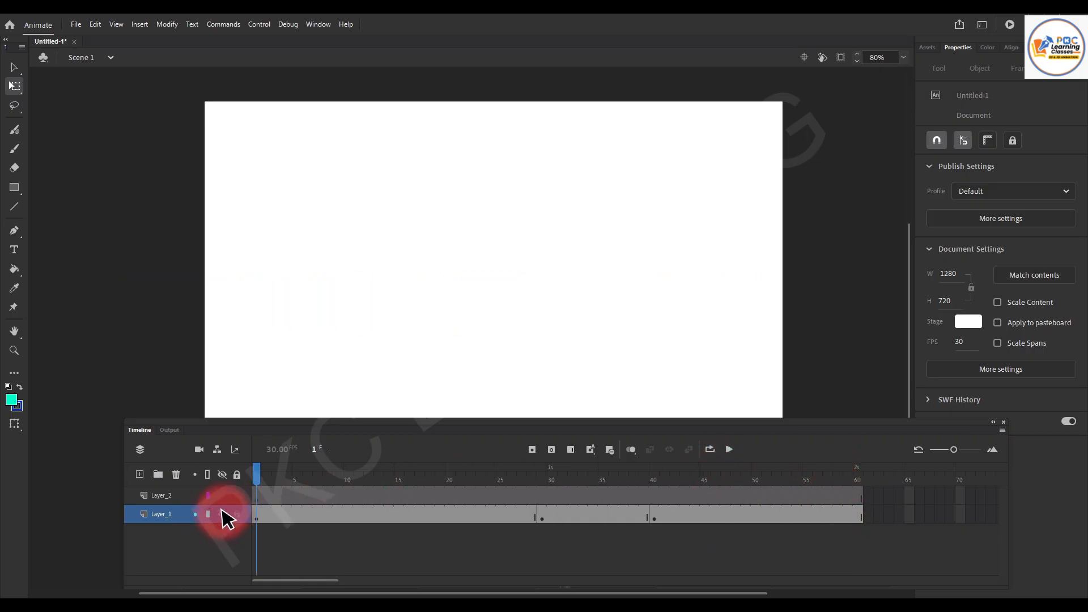
{"action": "left_click", "coordinate": [225, 516]}
{"action": "left_click_drag", "start_coordinate": [510, 172], "coordinate": [678, 300]}
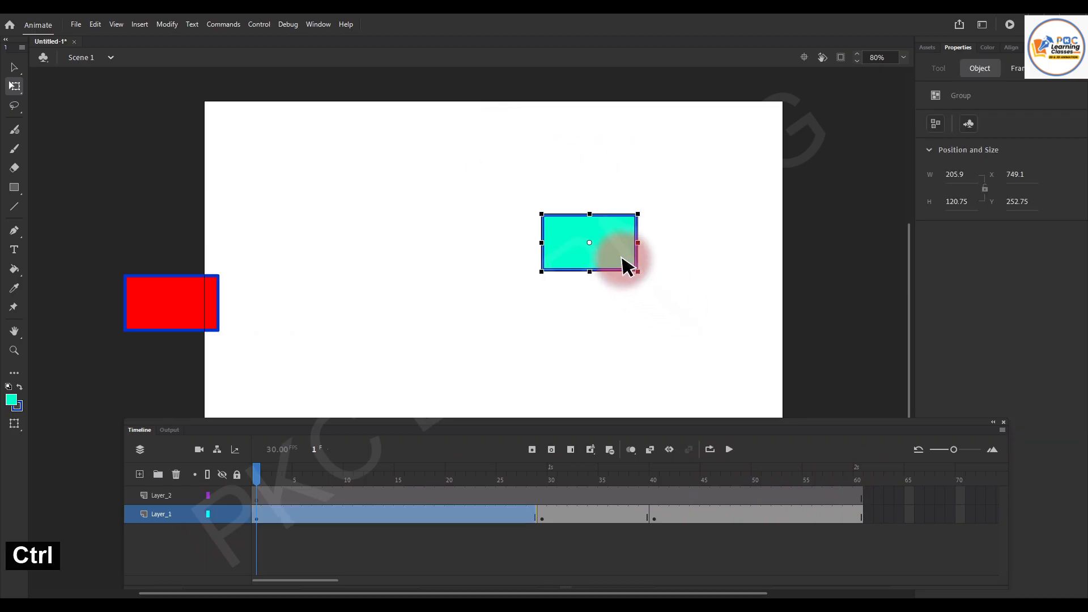
{"action": "key", "text": "ctrl+x"}
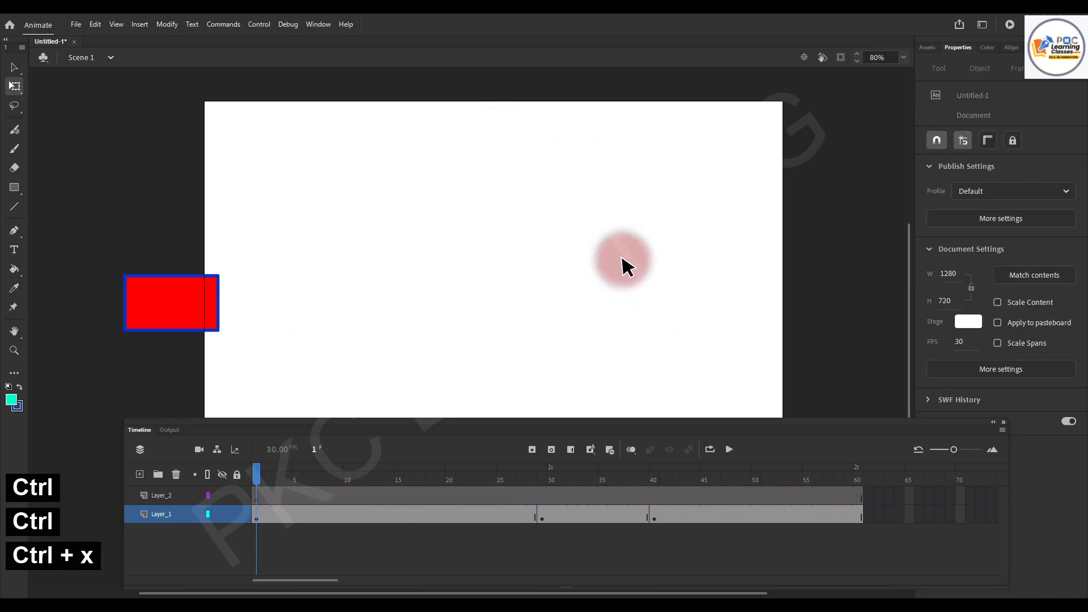
{"action": "left_click", "coordinate": [185, 497]}
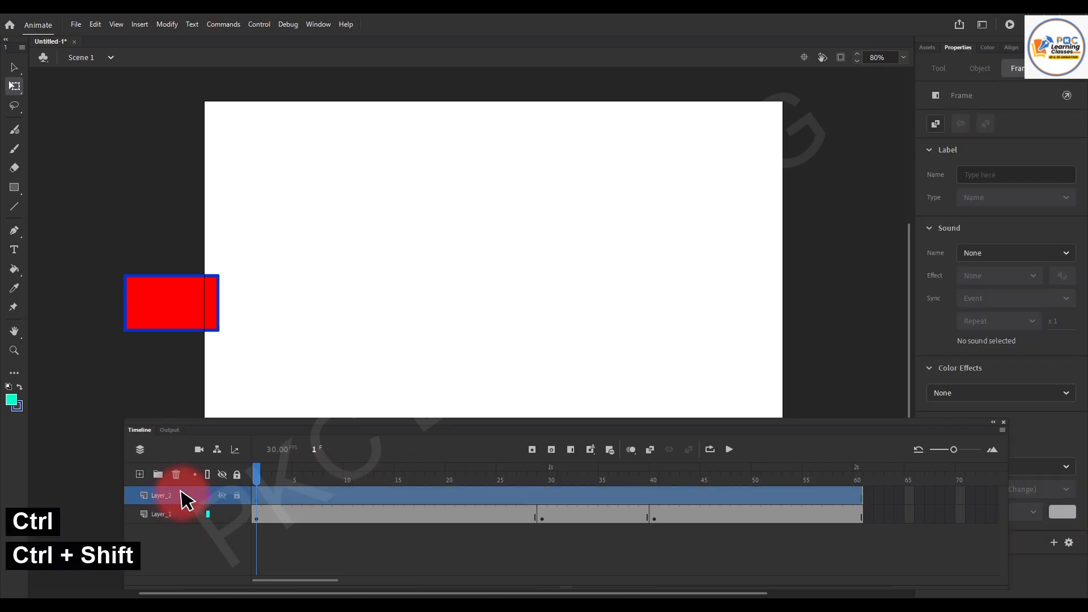
{"action": "key", "text": "ctrl+shift+v"}
{"action": "left_click_drag", "start_coordinate": [567, 226], "coordinate": [150, 173]}
{"action": "left_click", "coordinate": [561, 332]}
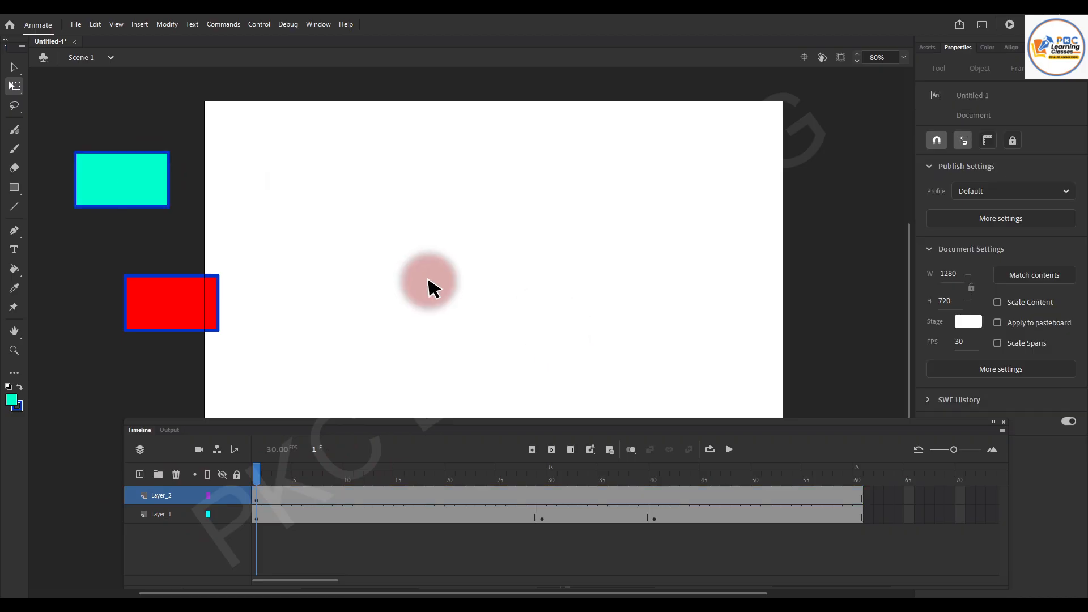
Convert the turquoise rectangle group on Layer_2 to a Movie Clip symbol and select the new instance.
{"action": "right_click", "coordinate": [142, 184]}
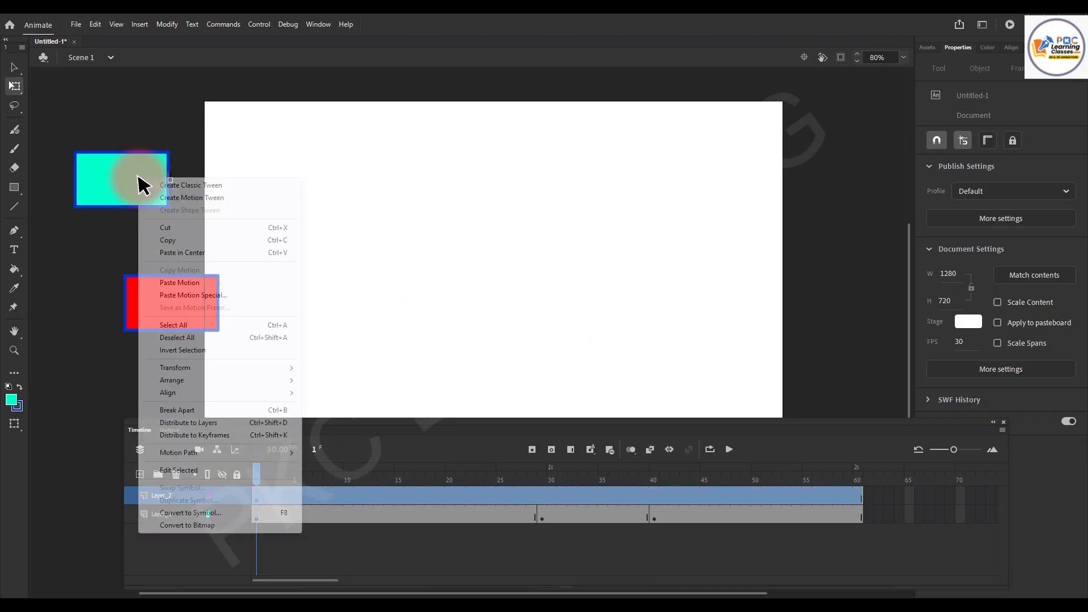
{"action": "left_click", "coordinate": [226, 513]}
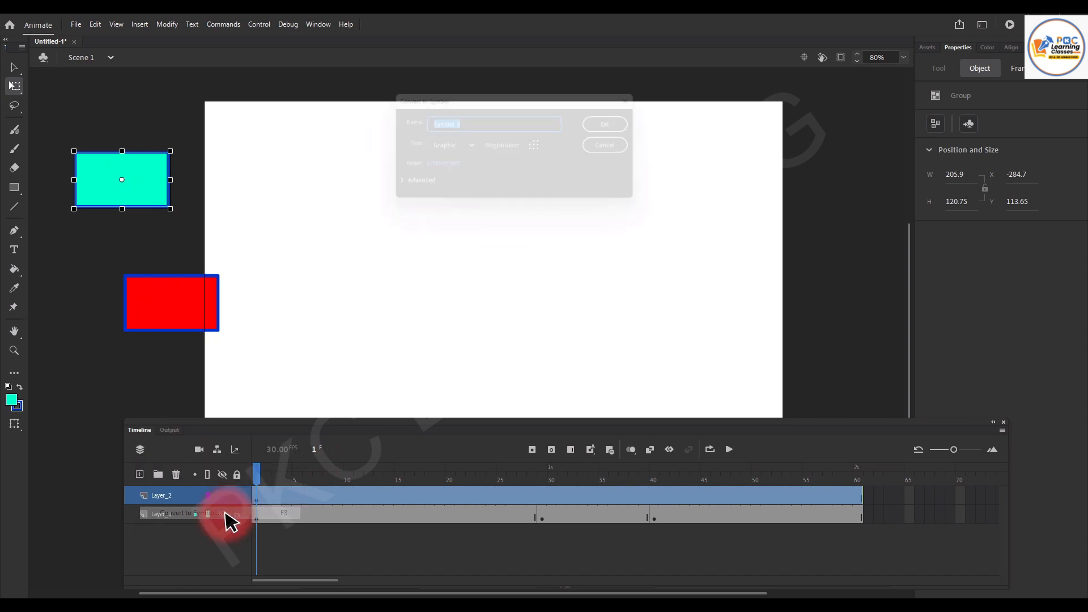
{"action": "left_click", "coordinate": [468, 149]}
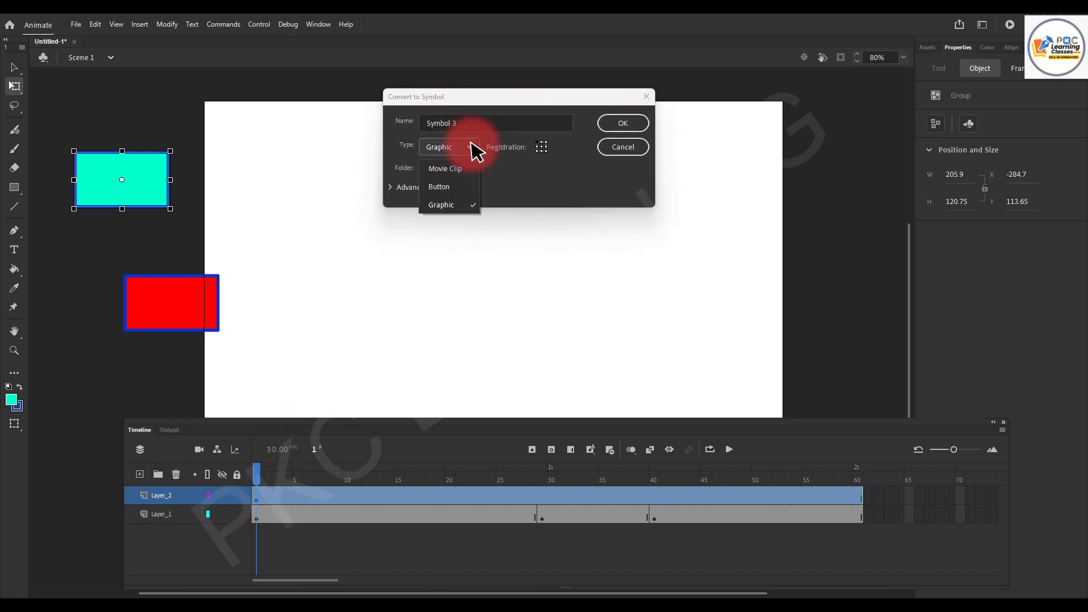
{"action": "left_click", "coordinate": [447, 168]}
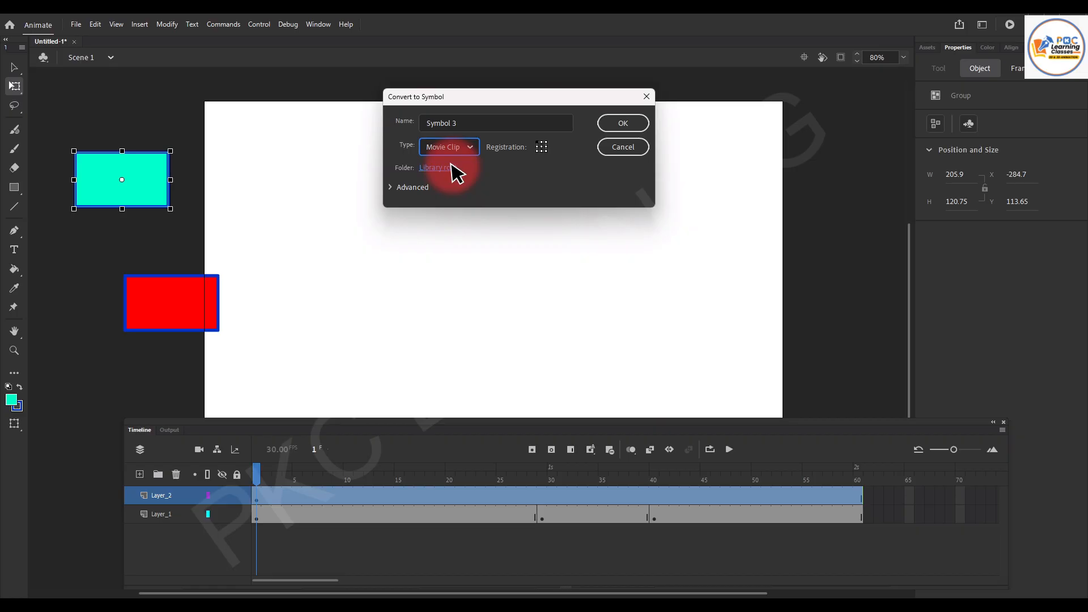
{"action": "left_click", "coordinate": [609, 126]}
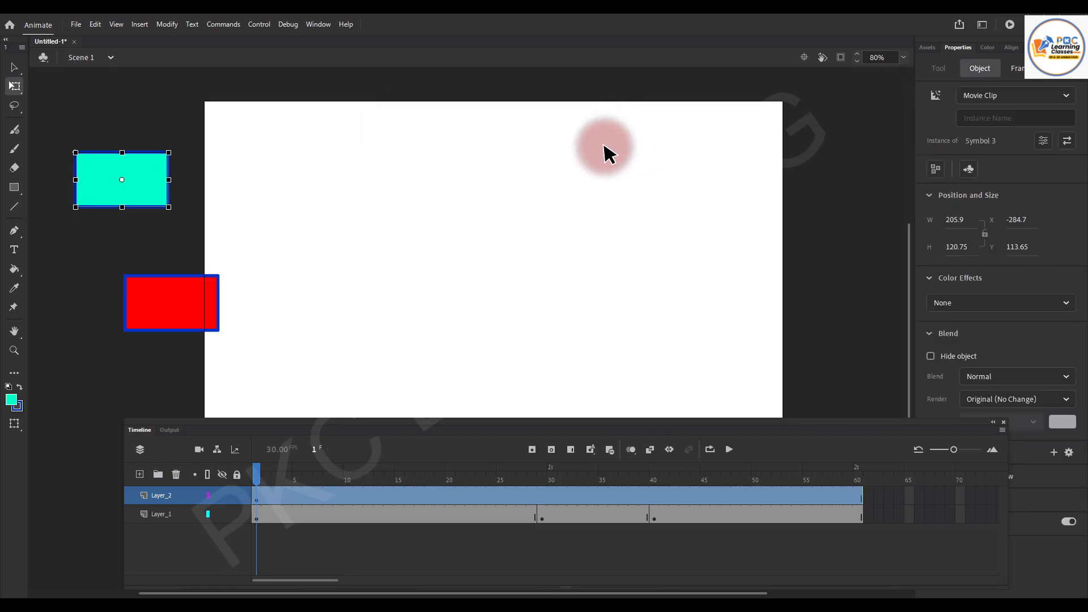
{"action": "left_click", "coordinate": [453, 204]}
{"action": "left_click", "coordinate": [139, 192]}
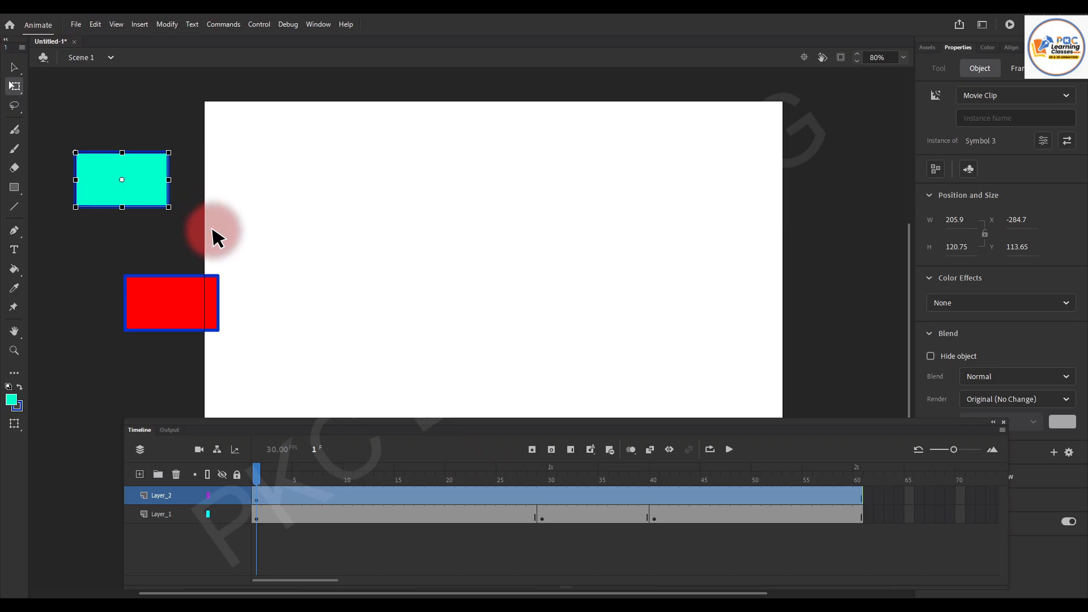
Open the turquoise Movie Clip symbol for editing and convert the group inside it to a nested Movie Clip symbol.
{"action": "double_click", "coordinate": [152, 189]}
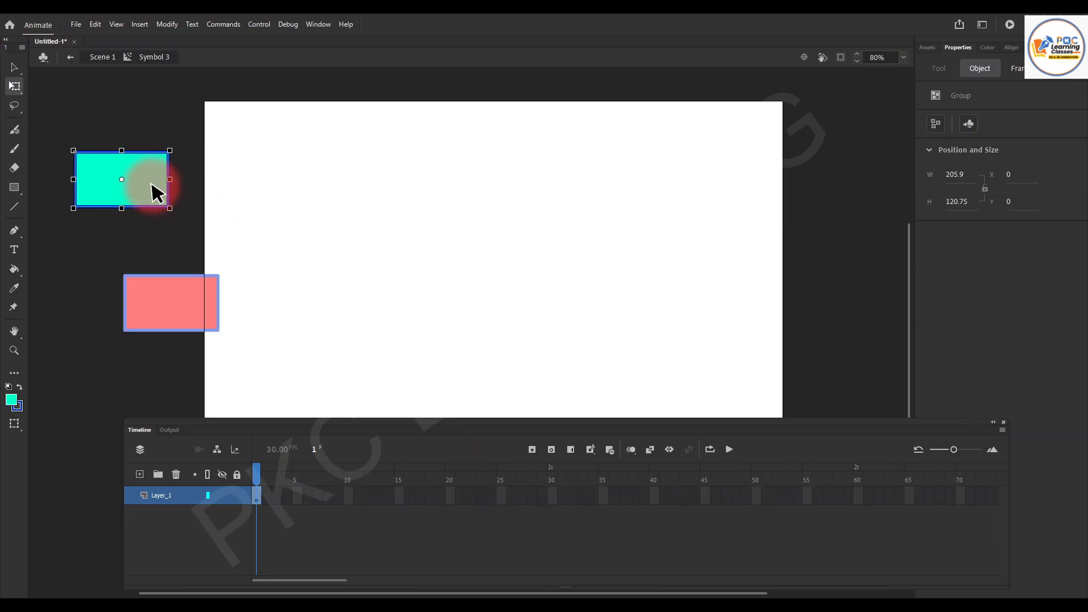
{"action": "right_click", "coordinate": [152, 185]}
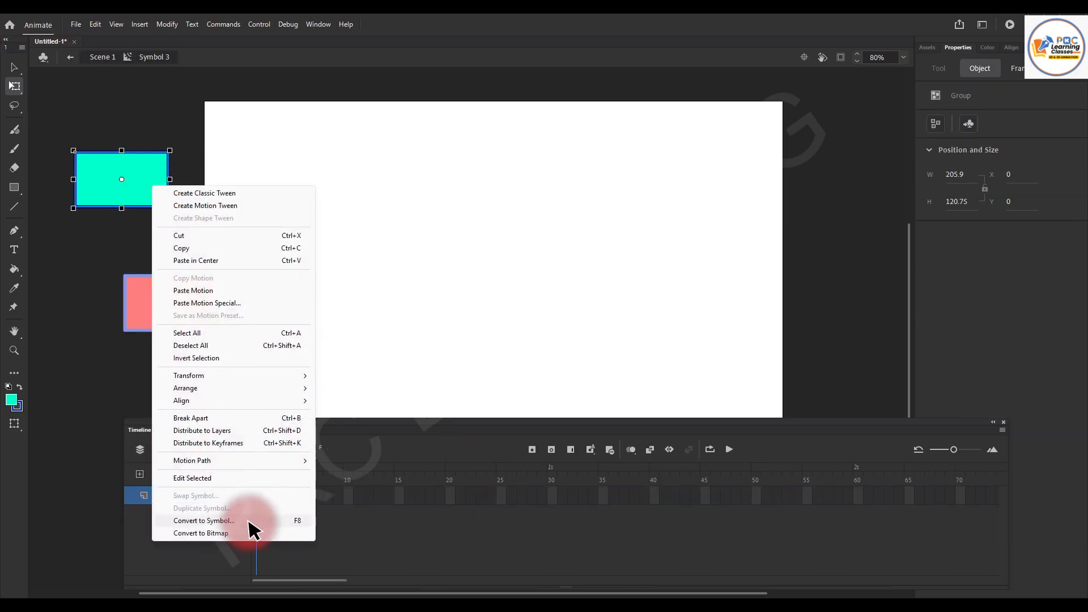
{"action": "left_click", "coordinate": [250, 521]}
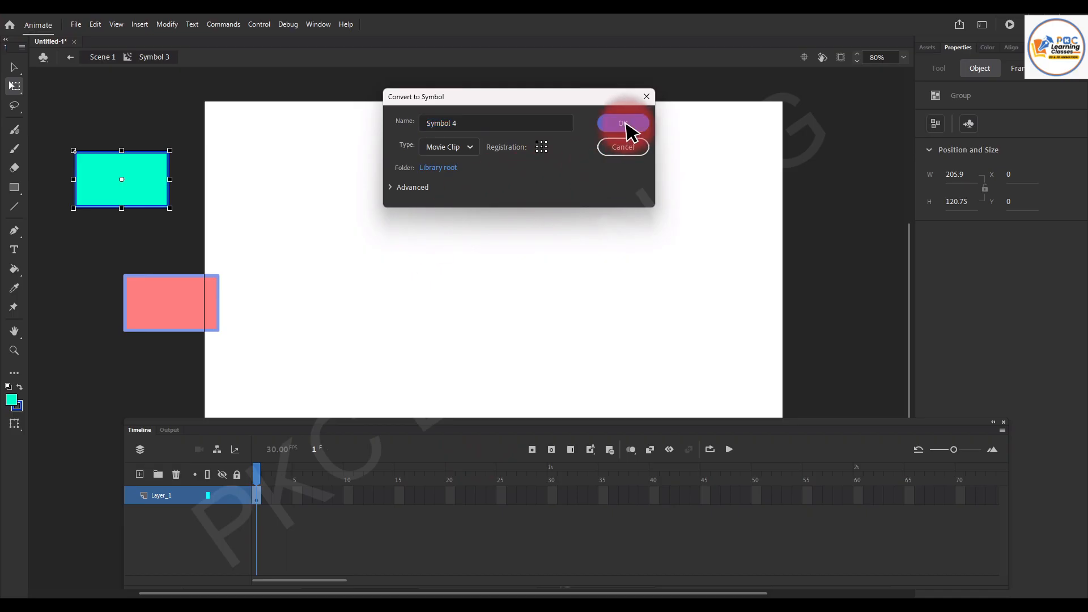
{"action": "left_click", "coordinate": [625, 124]}
{"action": "left_click", "coordinate": [468, 260]}
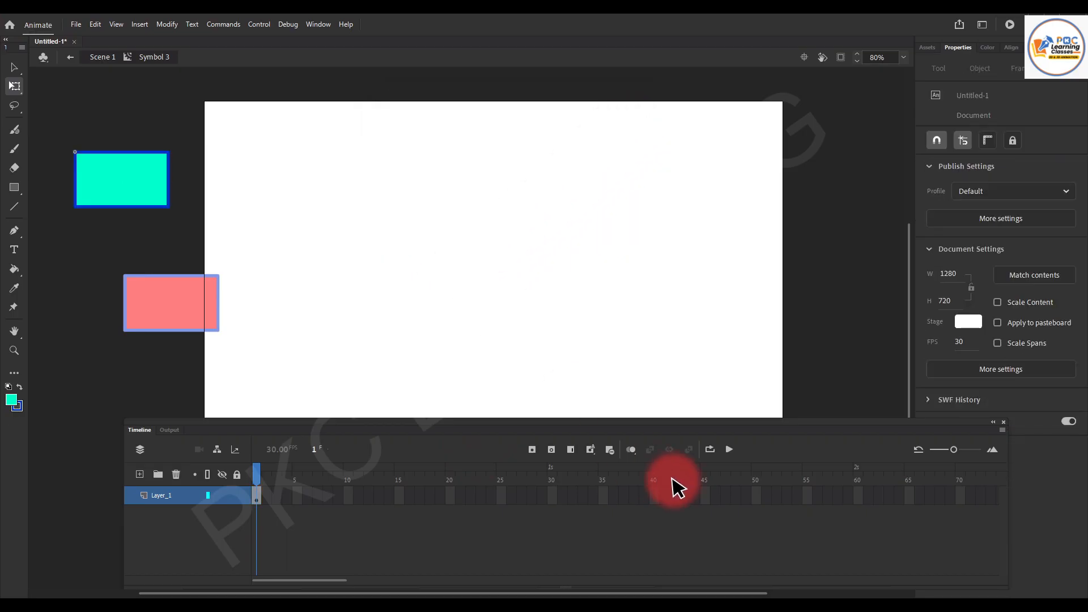
Animate the nested turquoise rectangle with a classic tween ending at a frame 60 keyframe, placed just beyond the stage's right edge.
{"action": "right_click", "coordinate": [857, 499]}
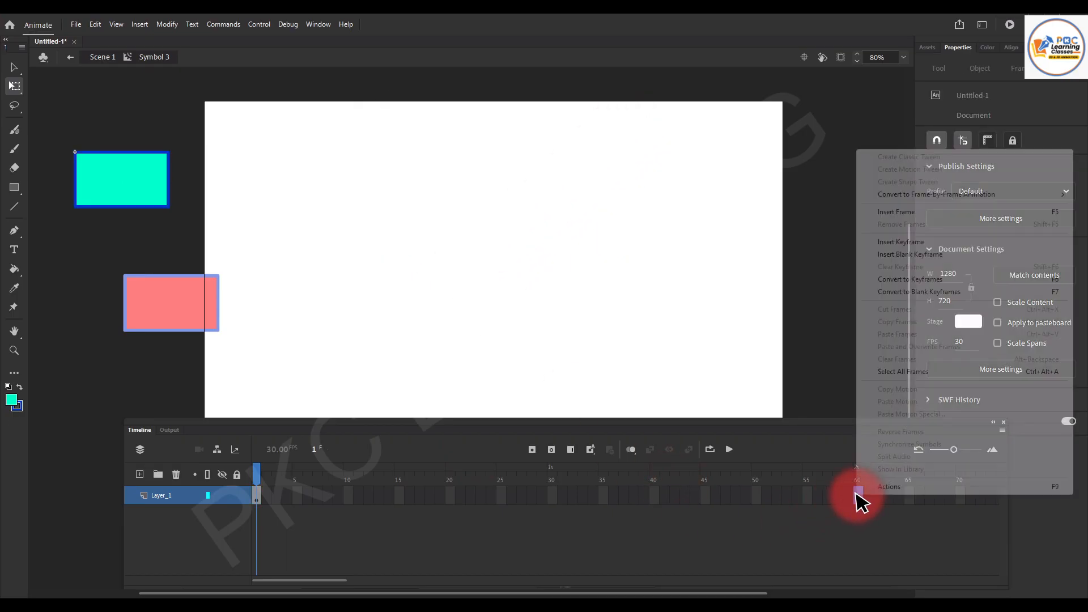
{"action": "left_click", "coordinate": [1046, 280]}
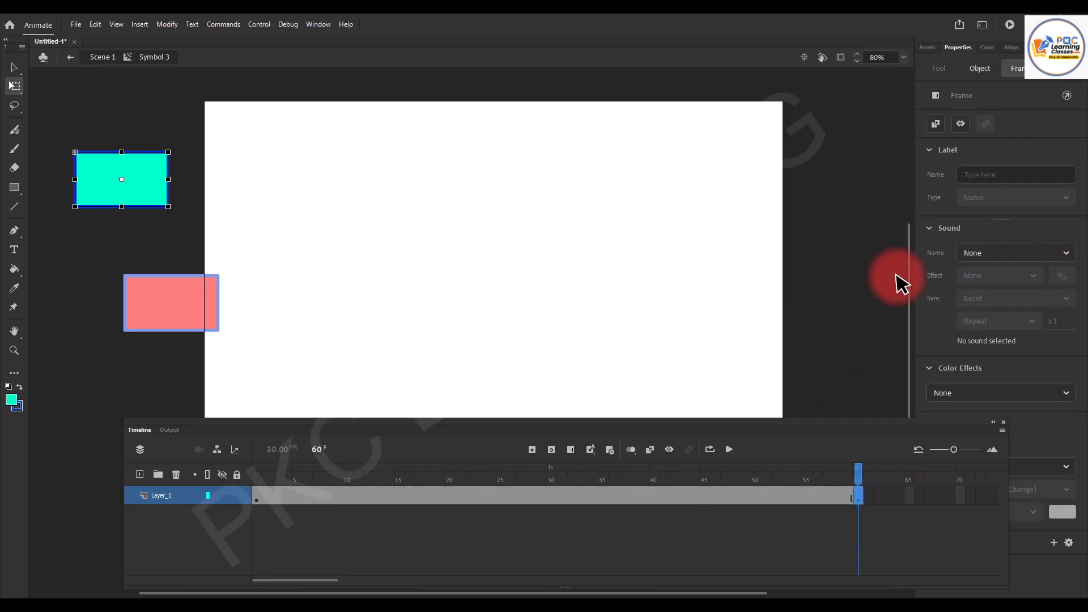
{"action": "left_click", "coordinate": [157, 188]}
{"action": "left_click_drag", "start_coordinate": [146, 187], "coordinate": [850, 190]}
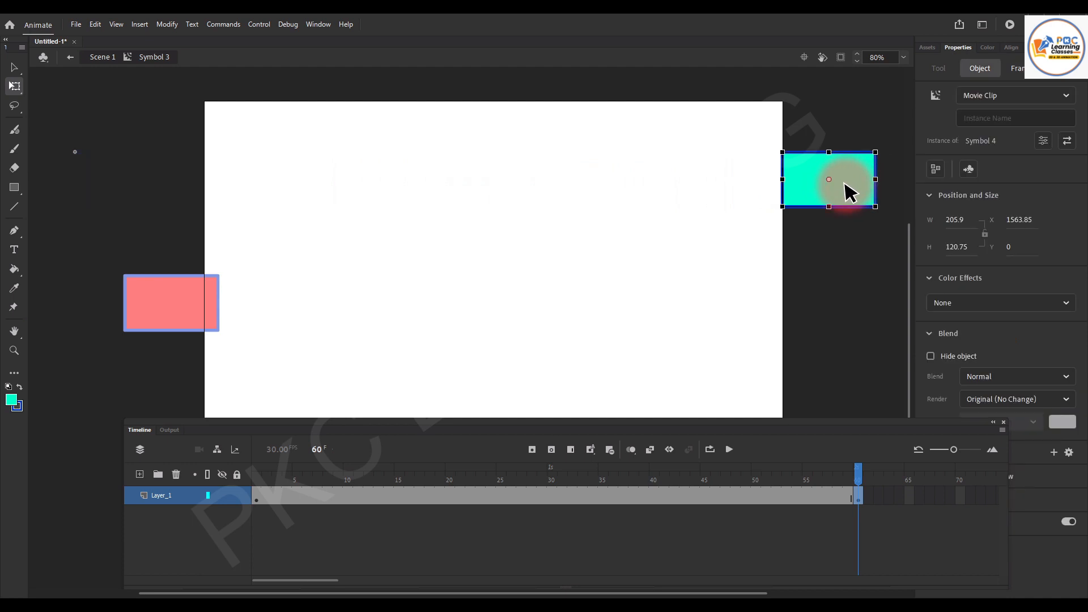
{"action": "right_click", "coordinate": [569, 492]}
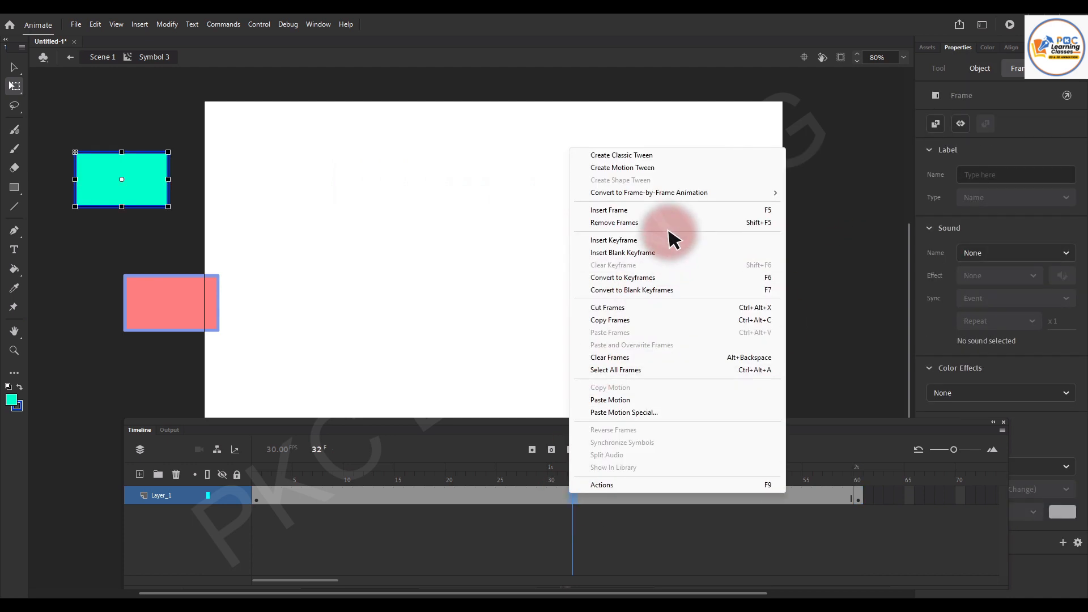
{"action": "left_click", "coordinate": [621, 155]}
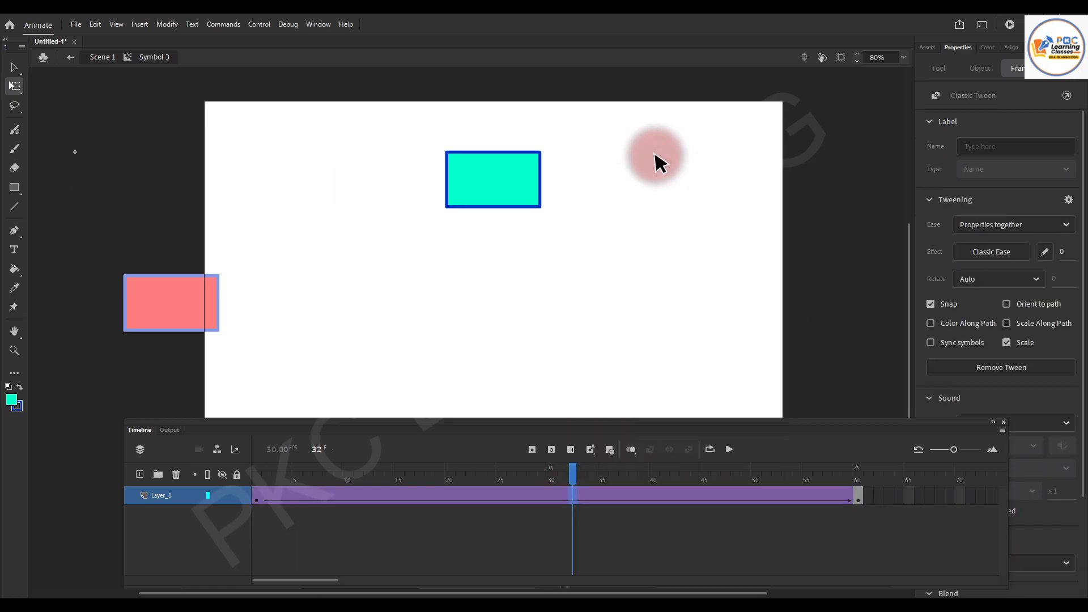
Scrub and play the turquoise rectangle's nested tween from frame 1 through frame 60.
{"action": "left_click", "coordinate": [590, 480]}
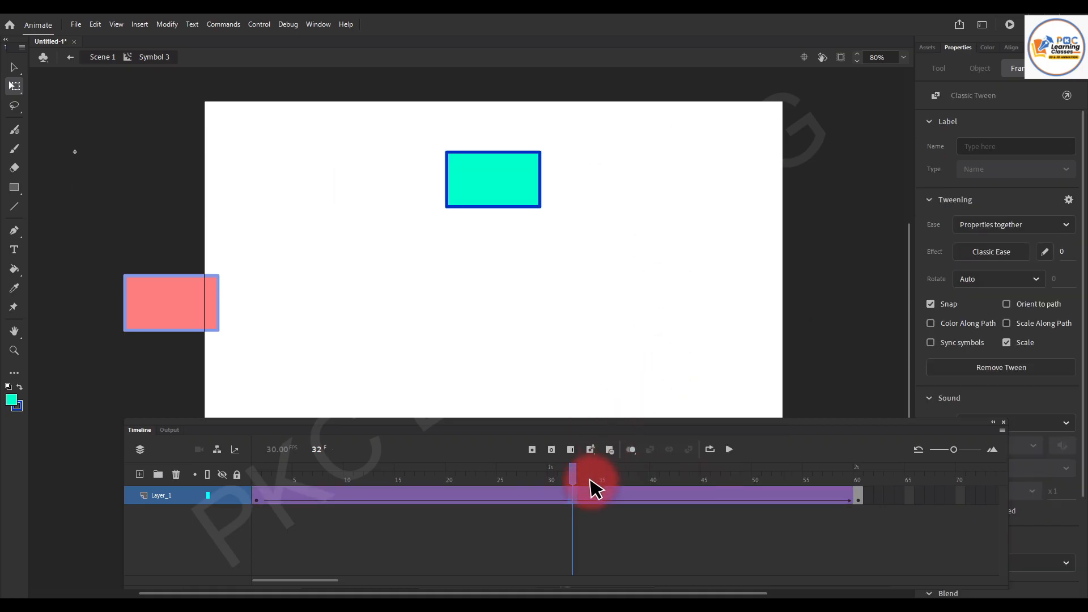
{"action": "left_click_drag", "start_coordinate": [573, 470], "coordinate": [827, 430]}
{"action": "left_click", "coordinate": [824, 200]}
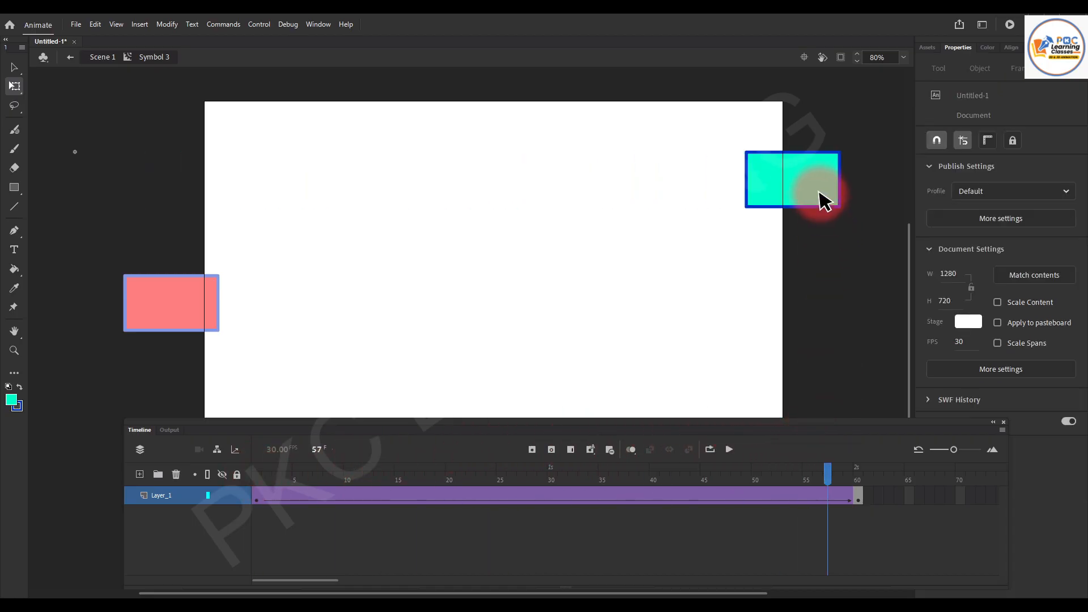
{"action": "left_click", "coordinate": [828, 478]}
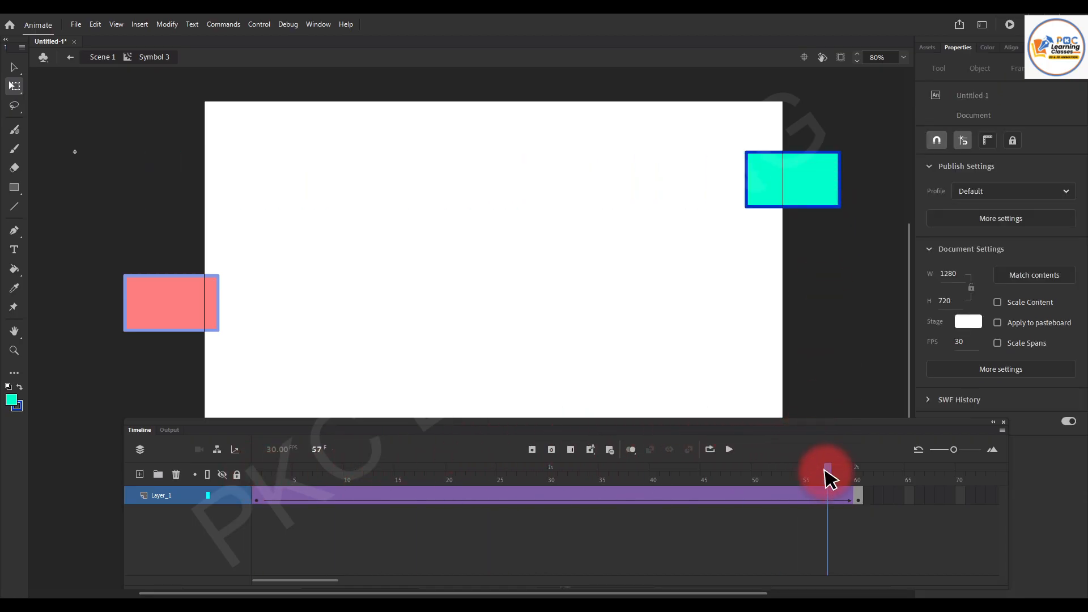
{"action": "left_click_drag", "start_coordinate": [840, 467], "coordinate": [861, 464]}
{"action": "left_click", "coordinate": [854, 210]}
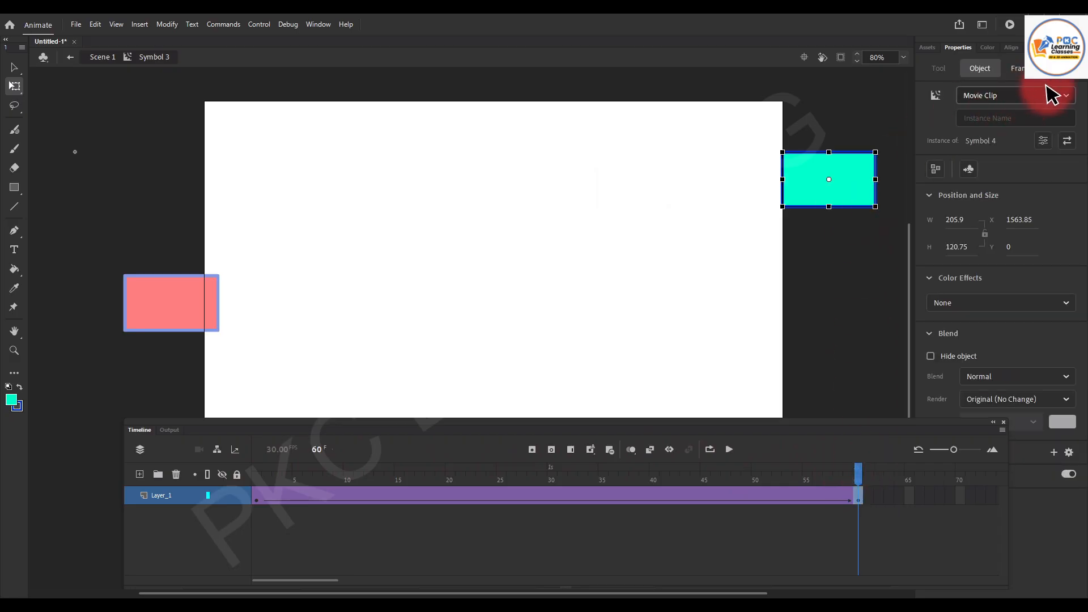
{"action": "left_click_drag", "start_coordinate": [860, 485], "coordinate": [243, 590]}
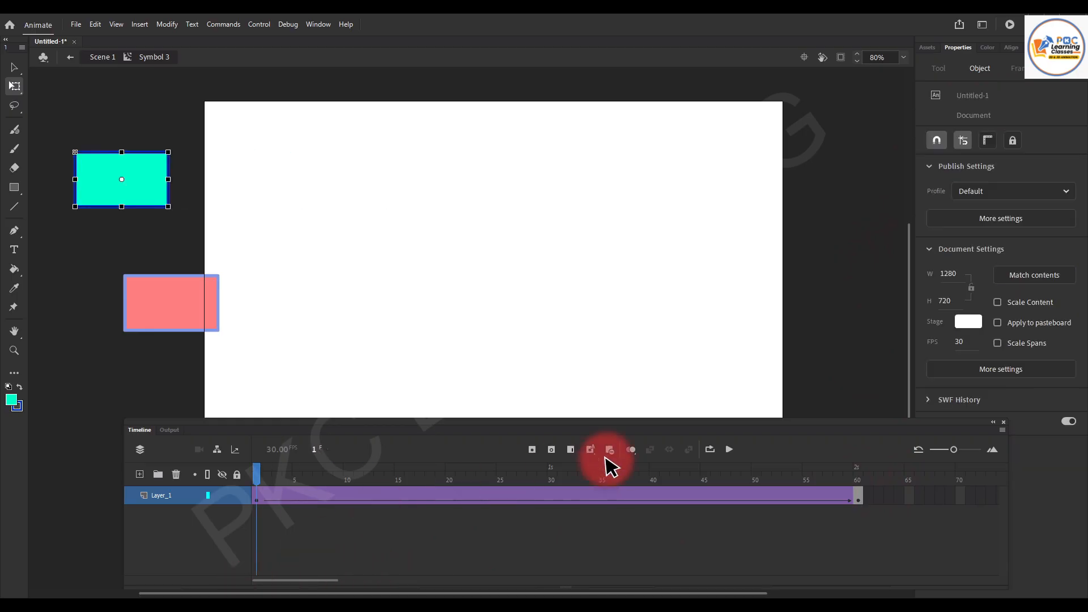
{"action": "left_click", "coordinate": [729, 449]}
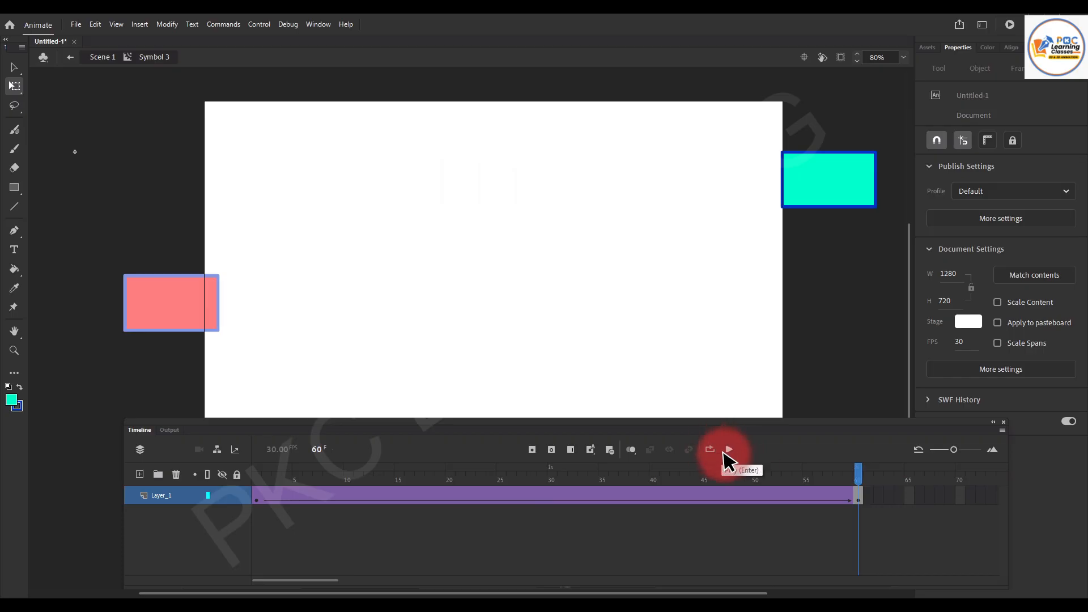
Return to Scene 1 and scrub the main timeline to frame 29 to compare both symbols' motion.
{"action": "left_click", "coordinate": [71, 58]}
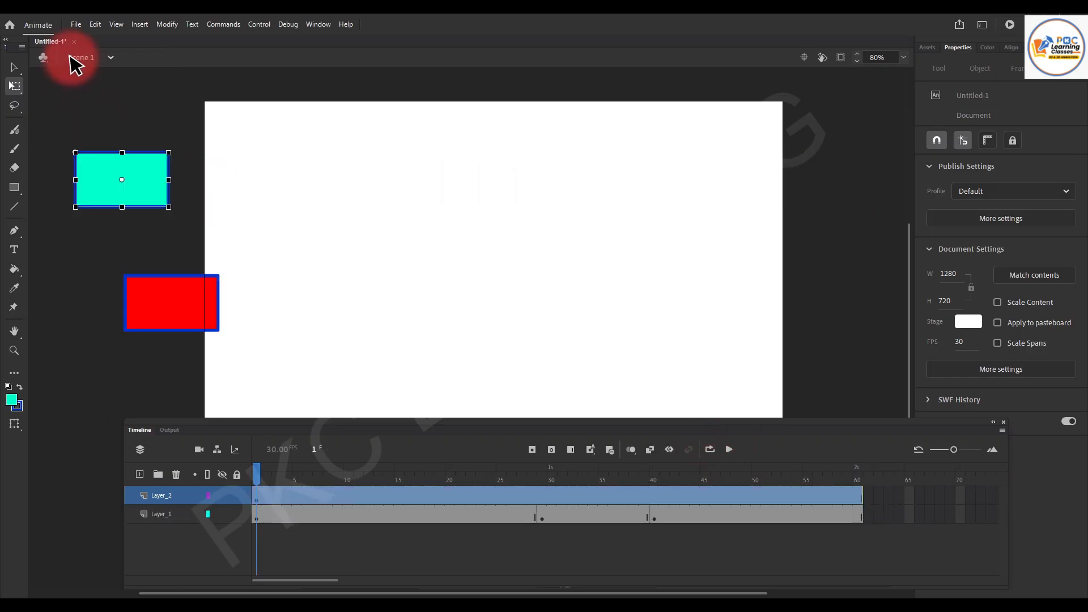
{"action": "left_click_drag", "start_coordinate": [257, 478], "coordinate": [542, 470]}
{"action": "left_click", "coordinate": [595, 298]}
Delete the leftover turquoise rectangle group from the frame 29 keyframe of Layer_1 and return to Scene 1.
{"action": "double_click", "coordinate": [619, 242]}
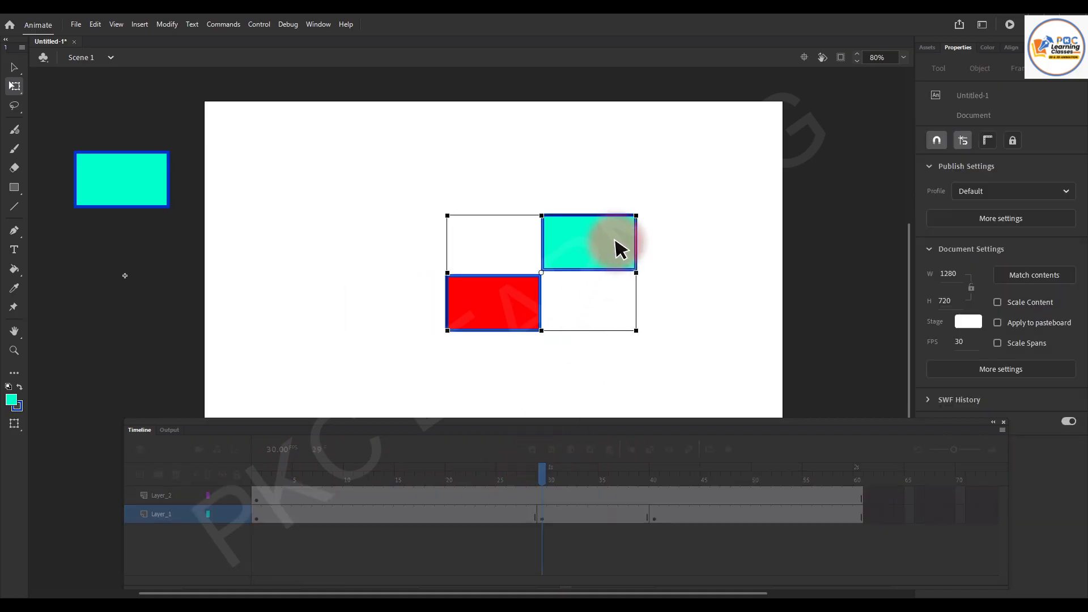
{"action": "left_click", "coordinate": [617, 242]}
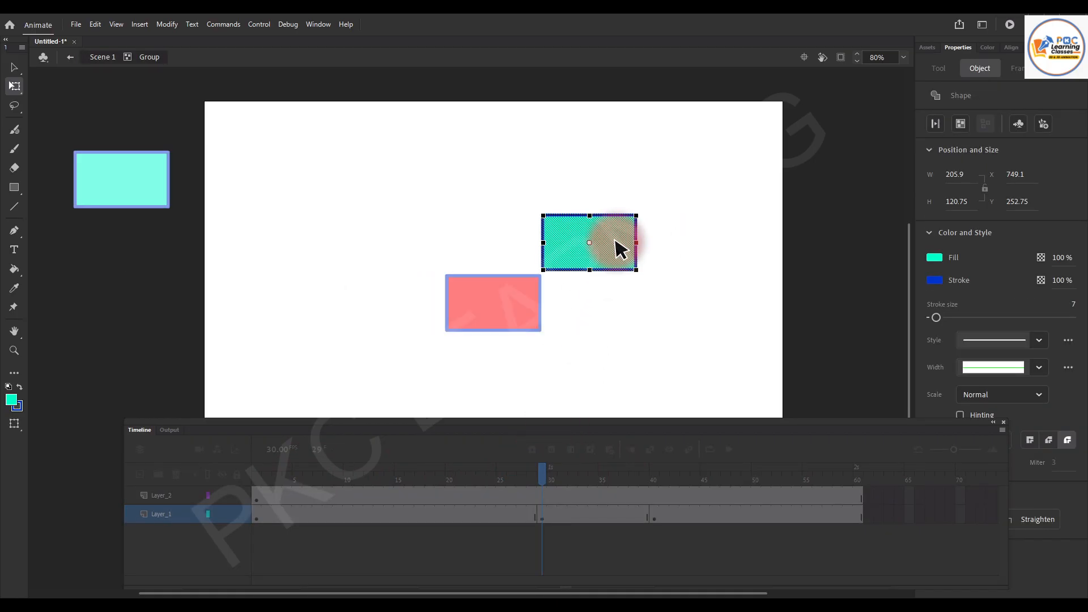
{"action": "key", "text": "Delete"}
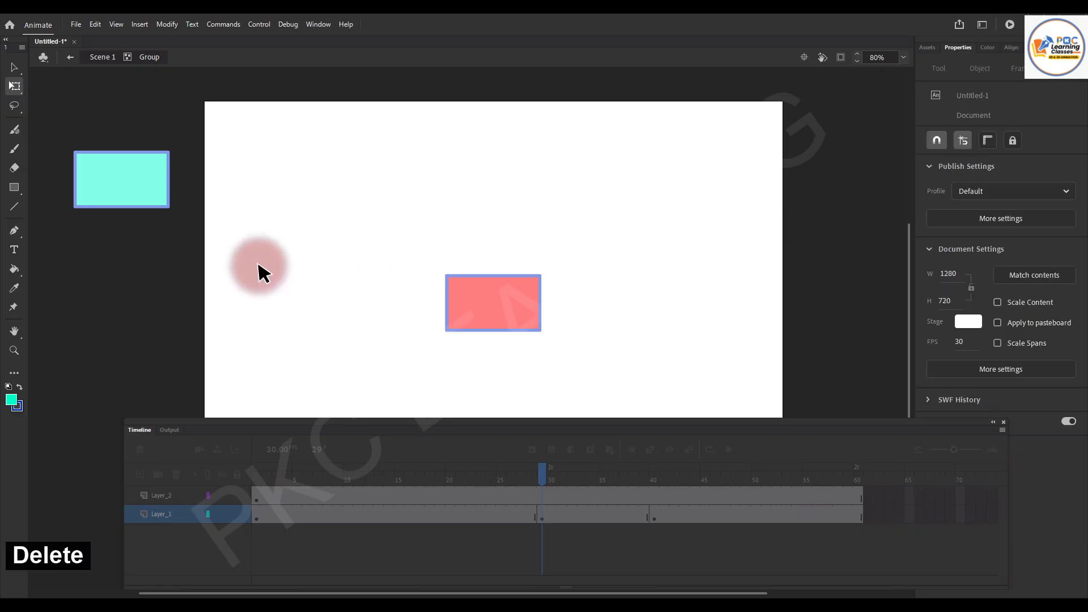
{"action": "left_click", "coordinate": [70, 57]}
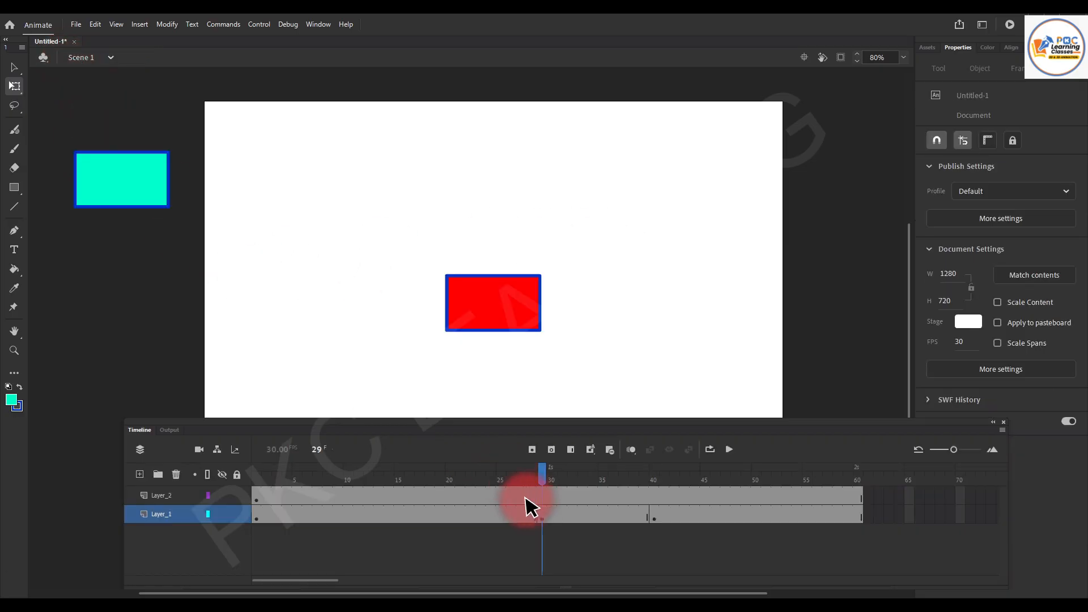
Delete the leftover turquoise group's fill and stroke from the frame 40 keyframe of Layer_1 and return to Scene 1.
{"action": "left_click_drag", "start_coordinate": [546, 493], "coordinate": [655, 510]}
{"action": "left_click", "coordinate": [143, 182]}
{"action": "left_click", "coordinate": [621, 299]}
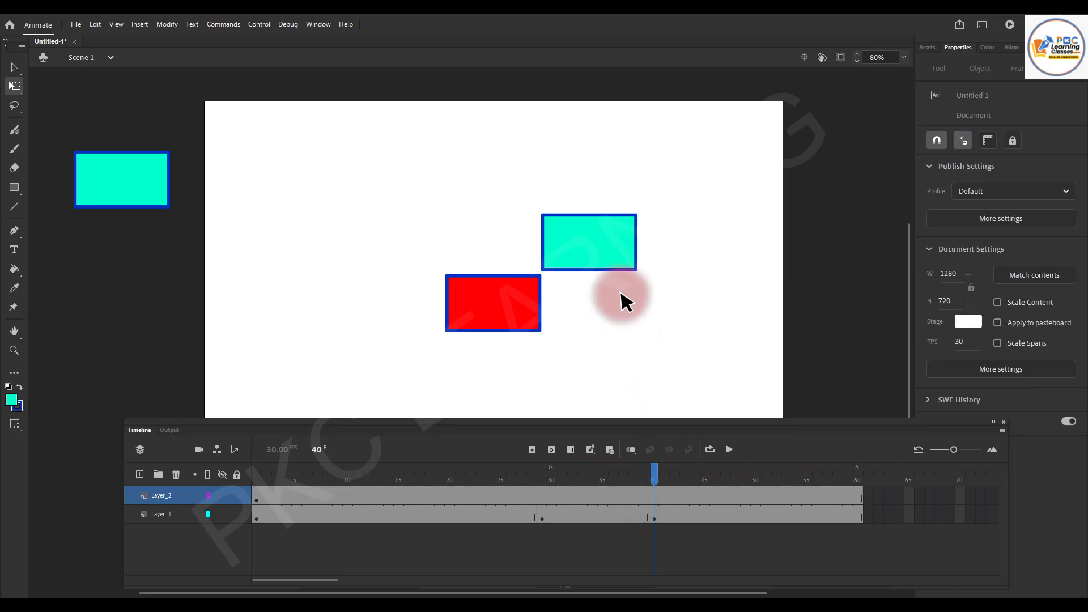
{"action": "double_click", "coordinate": [612, 265]}
{"action": "left_click", "coordinate": [613, 265]}
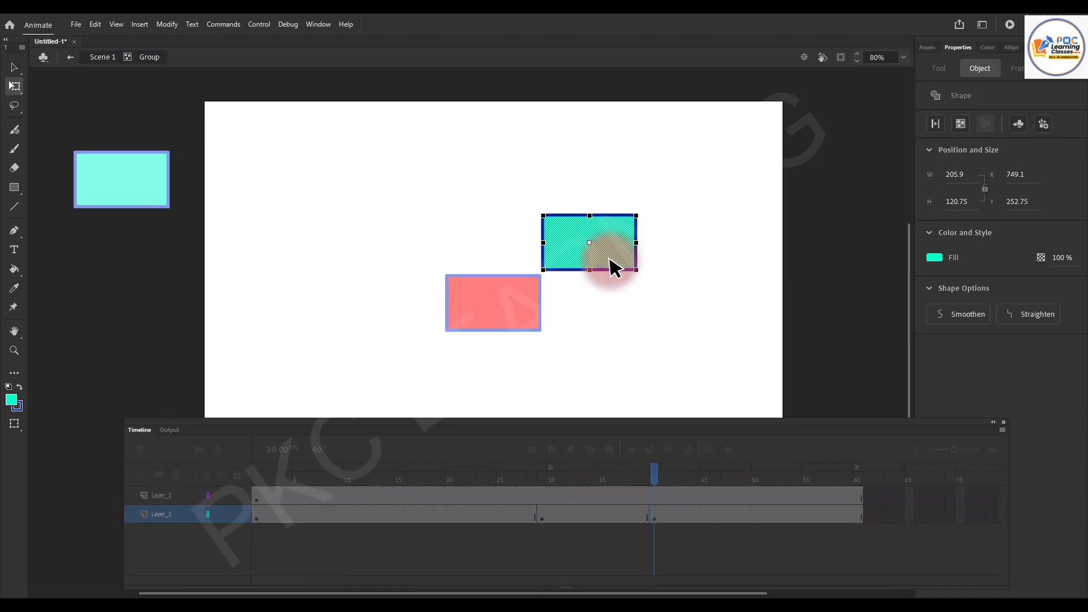
{"action": "key", "text": "Delete"}
{"action": "double_click", "coordinate": [608, 268]}
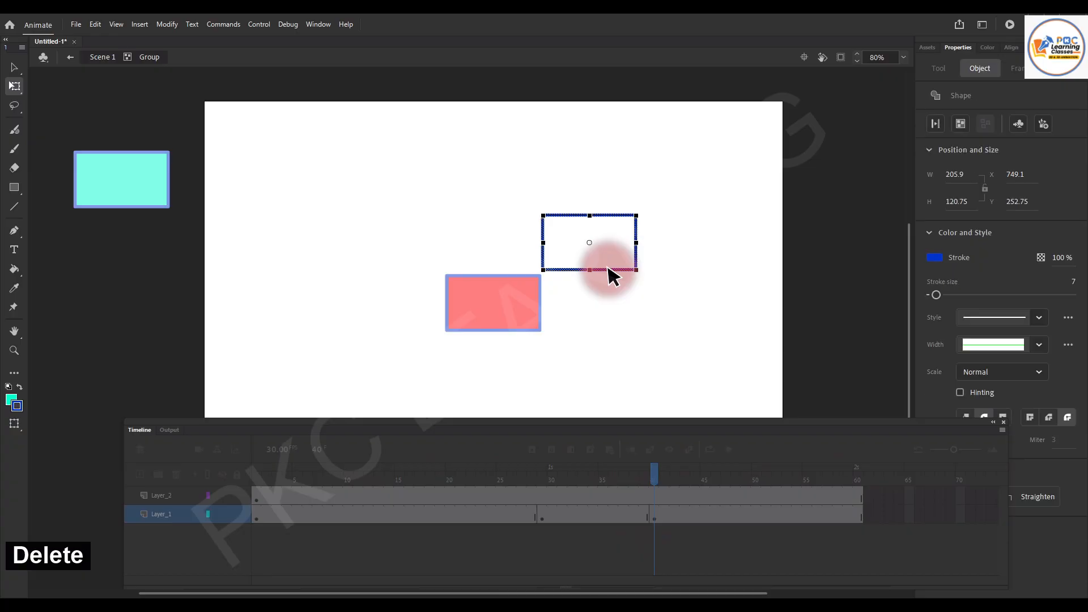
{"action": "key", "text": "Delete"}
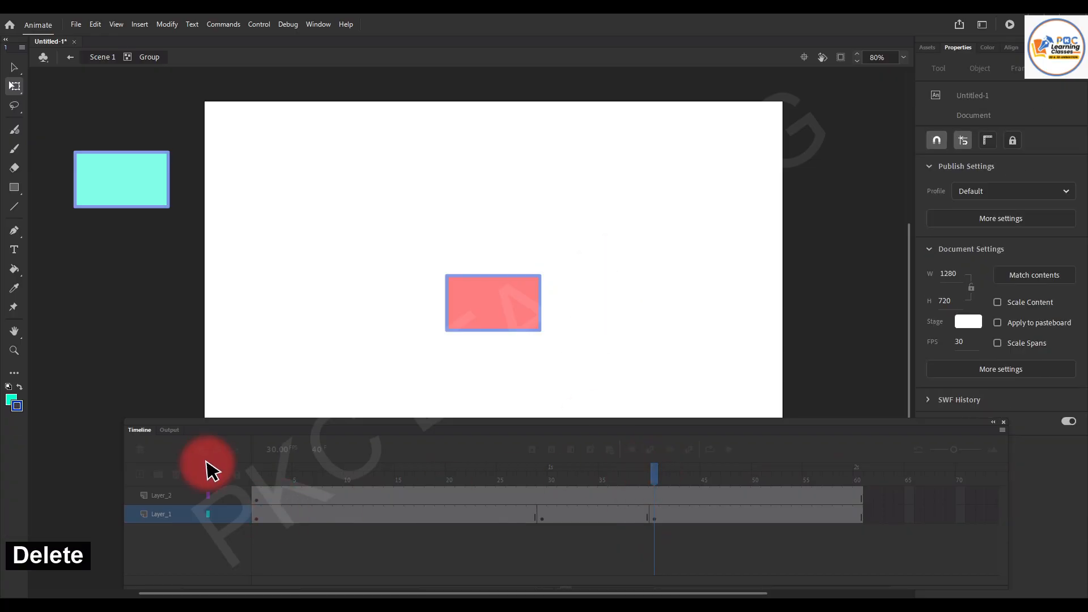
{"action": "left_click", "coordinate": [71, 57]}
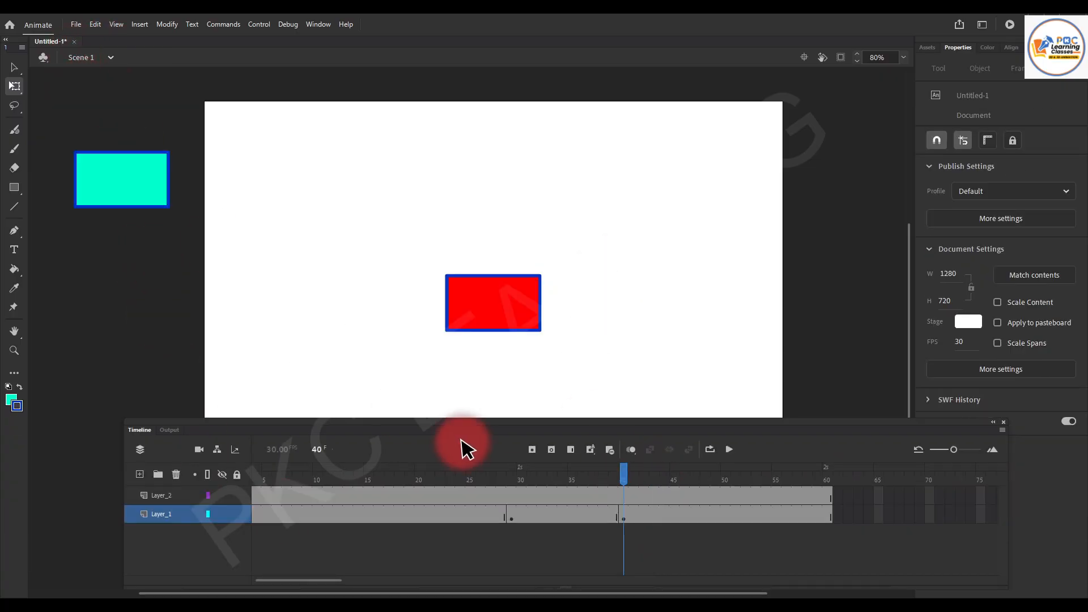
Scrub the main timeline back to frame 1 to check how the turquoise Movie Clip behaves.
{"action": "left_click_drag", "start_coordinate": [616, 474], "coordinate": [552, 518]}
{"action": "left_click", "coordinate": [151, 182]}
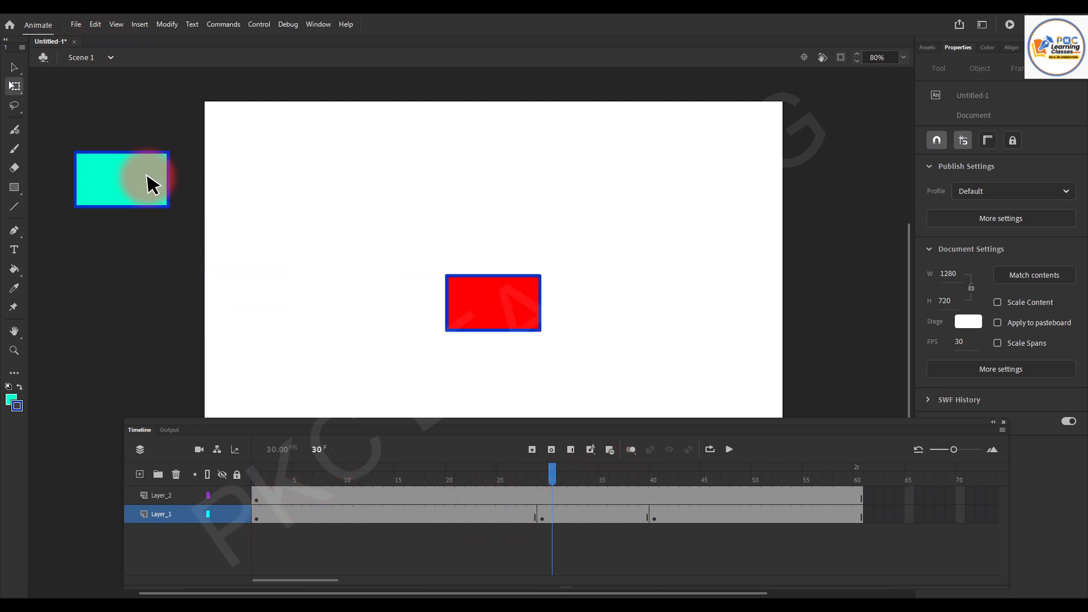
{"action": "left_click_drag", "start_coordinate": [548, 487], "coordinate": [231, 466]}
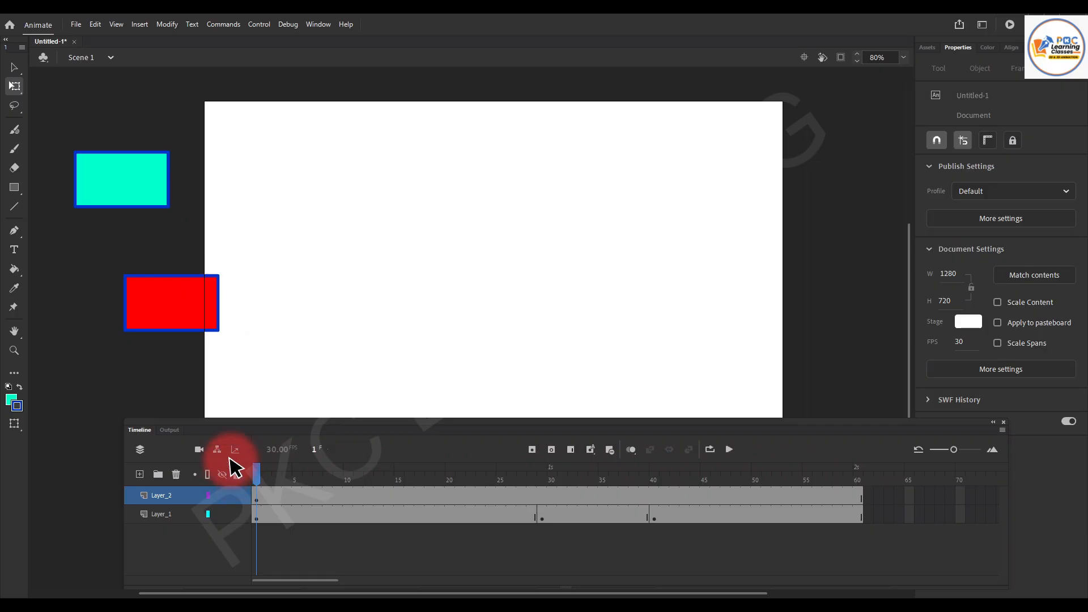
Reopen the turquoise Movie Clip symbol, scrub its nested tween, and return to Scene 1.
{"action": "left_click", "coordinate": [155, 170]}
{"action": "double_click", "coordinate": [134, 180]}
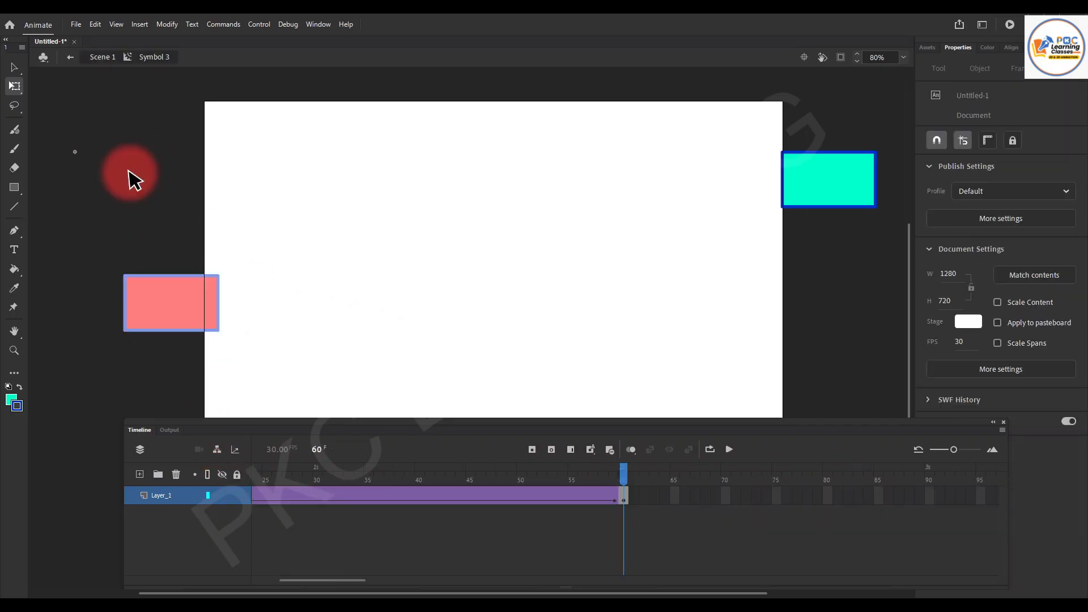
{"action": "left_click_drag", "start_coordinate": [626, 483], "coordinate": [810, 502]}
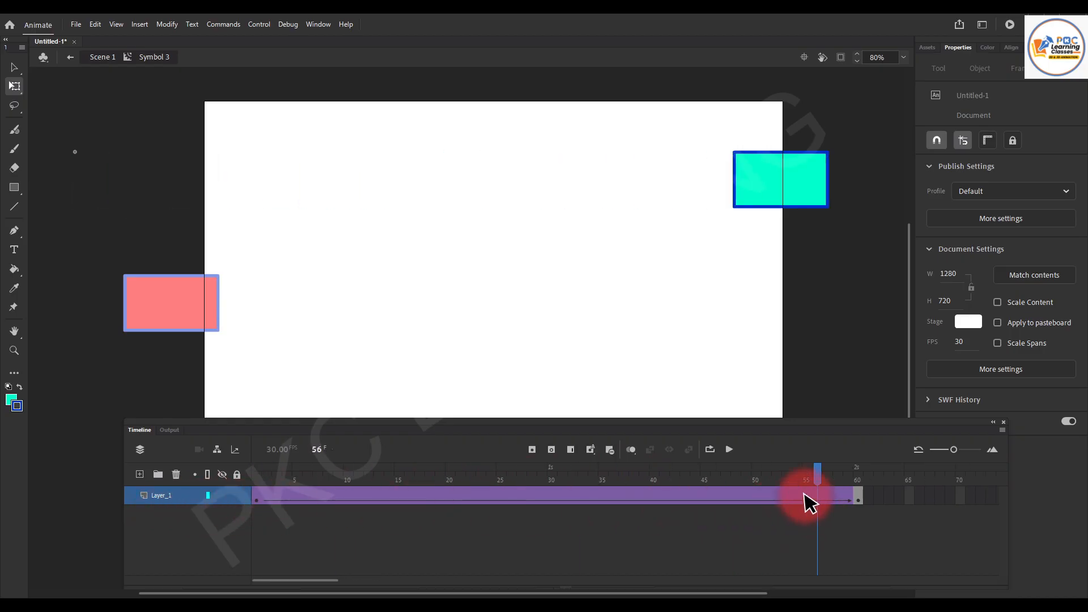
{"action": "left_click", "coordinate": [71, 57]}
Hide Layer_1 and scrub the main timeline back to frame 1 with only the turquoise Movie Clip shown.
{"action": "left_click_drag", "start_coordinate": [262, 481], "coordinate": [462, 485]}
{"action": "left_click", "coordinate": [237, 516]}
{"action": "left_click", "coordinate": [222, 514]}
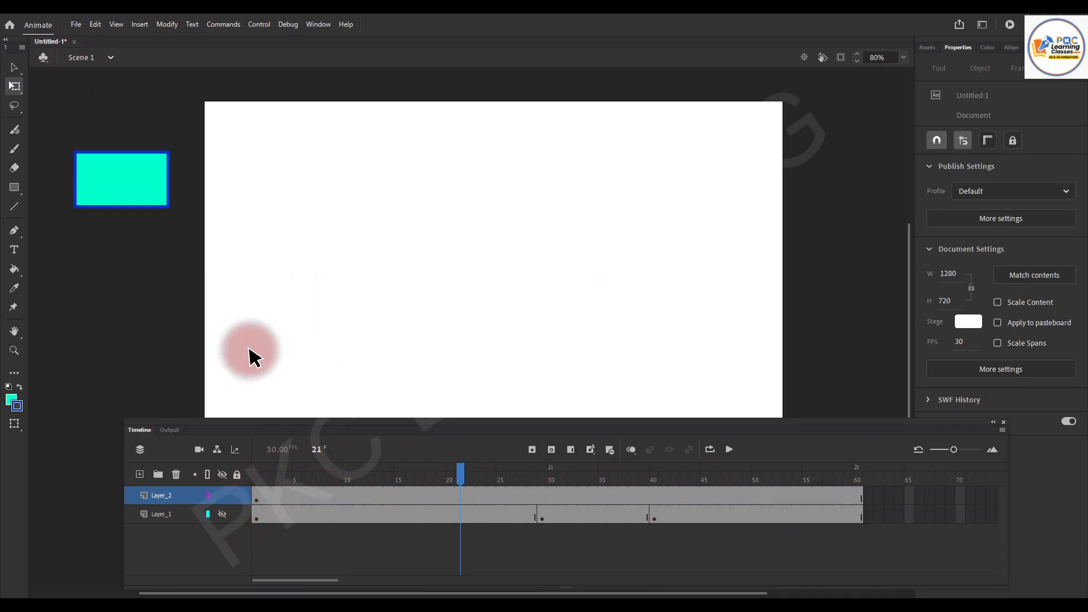
{"action": "left_click_drag", "start_coordinate": [461, 482], "coordinate": [147, 180]}
Change the turquoise rectangle instance's symbol behavior on Layer_2 to Graphic.
{"action": "left_click", "coordinate": [148, 180]}
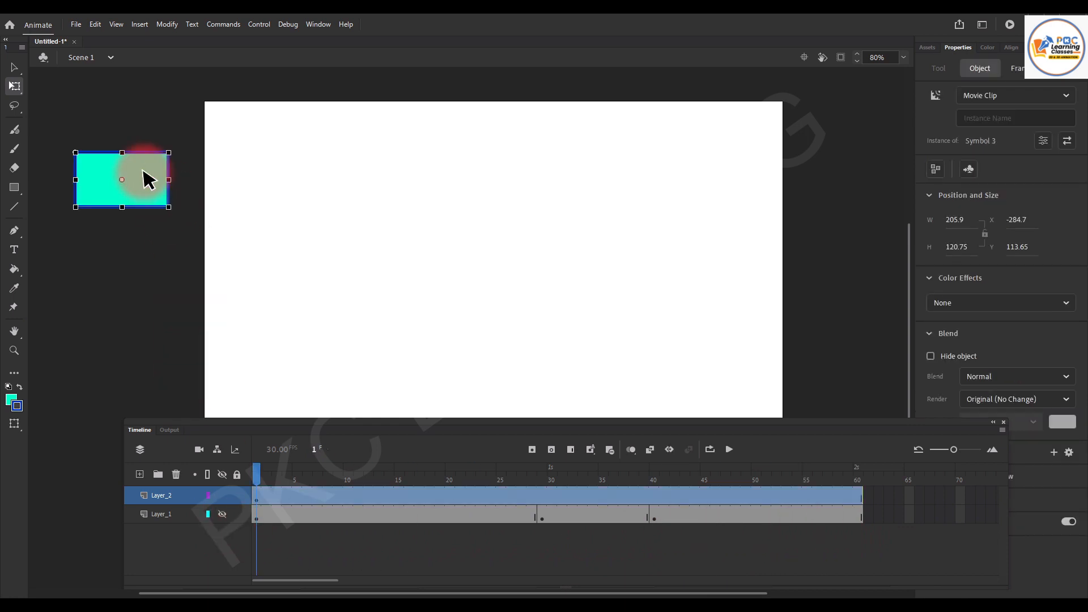
{"action": "left_click", "coordinate": [1068, 100]}
{"action": "left_click", "coordinate": [979, 153]}
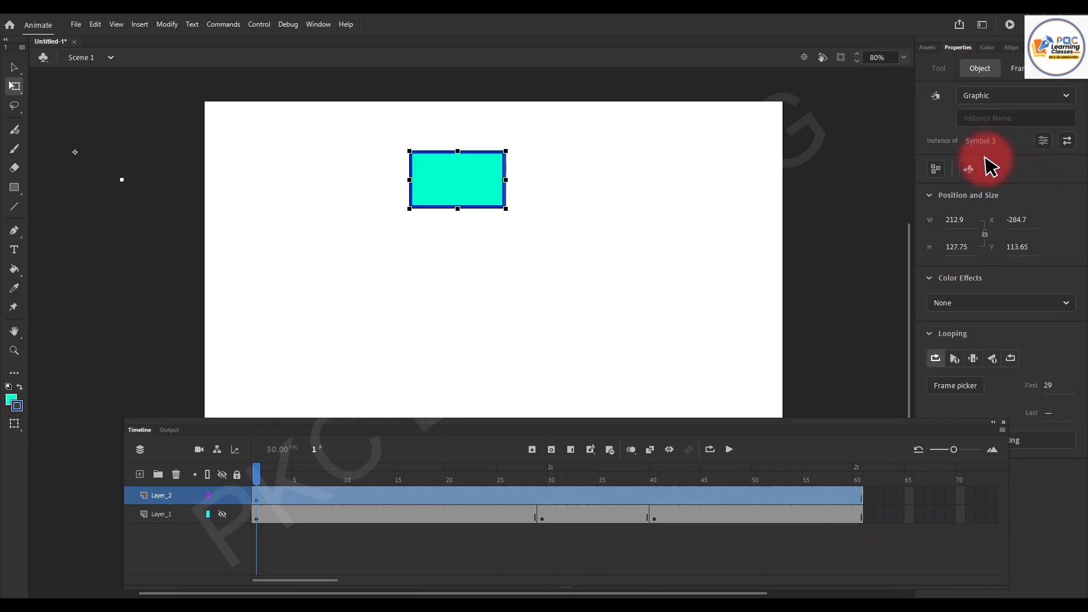
Insert a keyframe at frame 29 of Layer_2 and move the turquoise Graphic rectangle back to the stage's upper middle.
{"action": "left_click_drag", "start_coordinate": [256, 476], "coordinate": [541, 471]}
{"action": "right_click", "coordinate": [542, 498]}
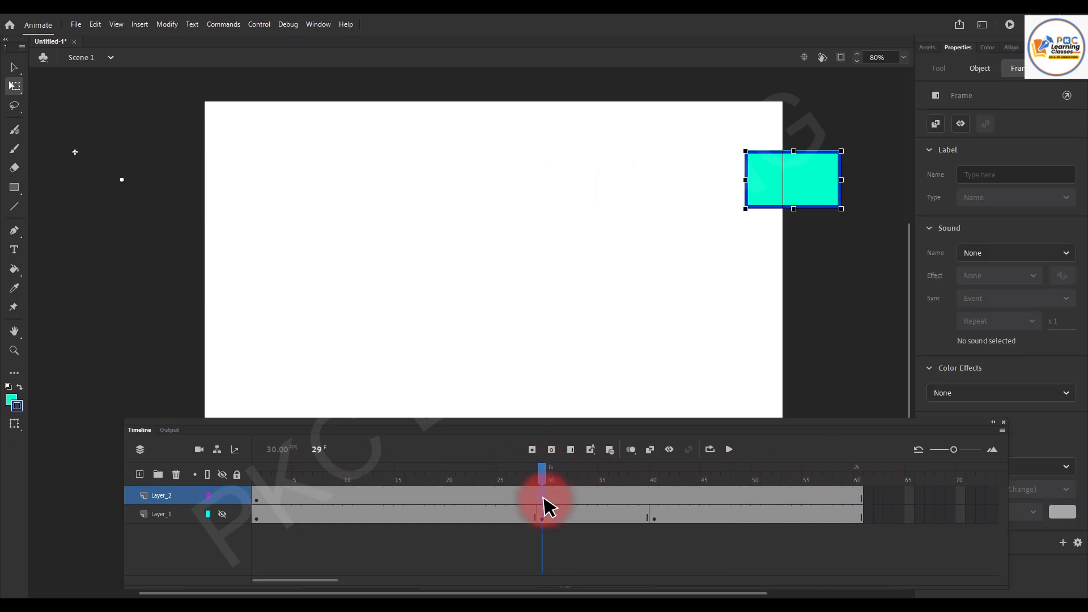
{"action": "left_click", "coordinate": [743, 285]}
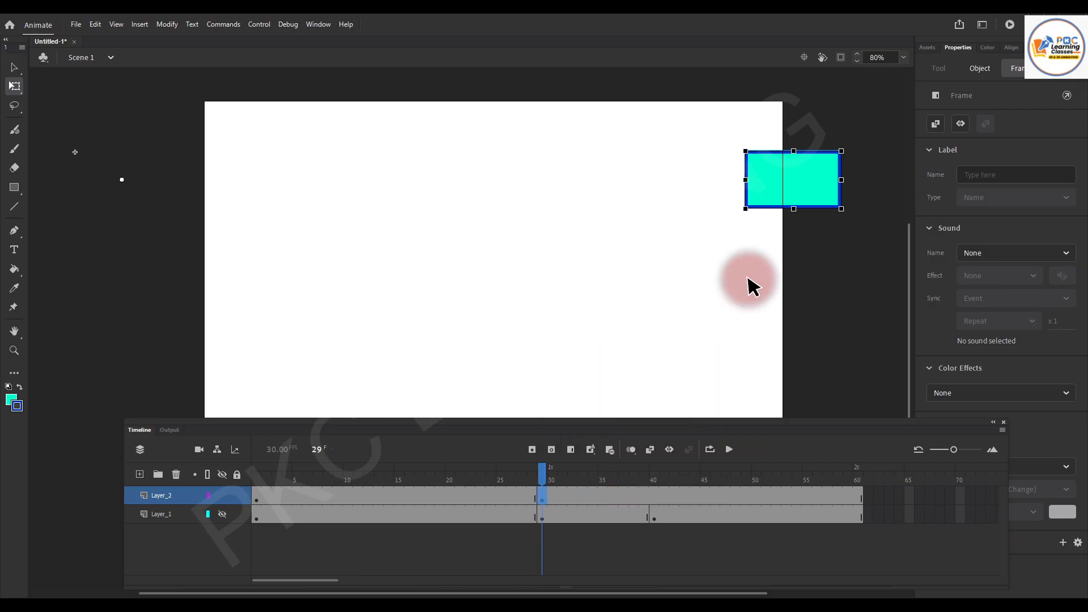
{"action": "left_click_drag", "start_coordinate": [820, 179], "coordinate": [508, 197]}
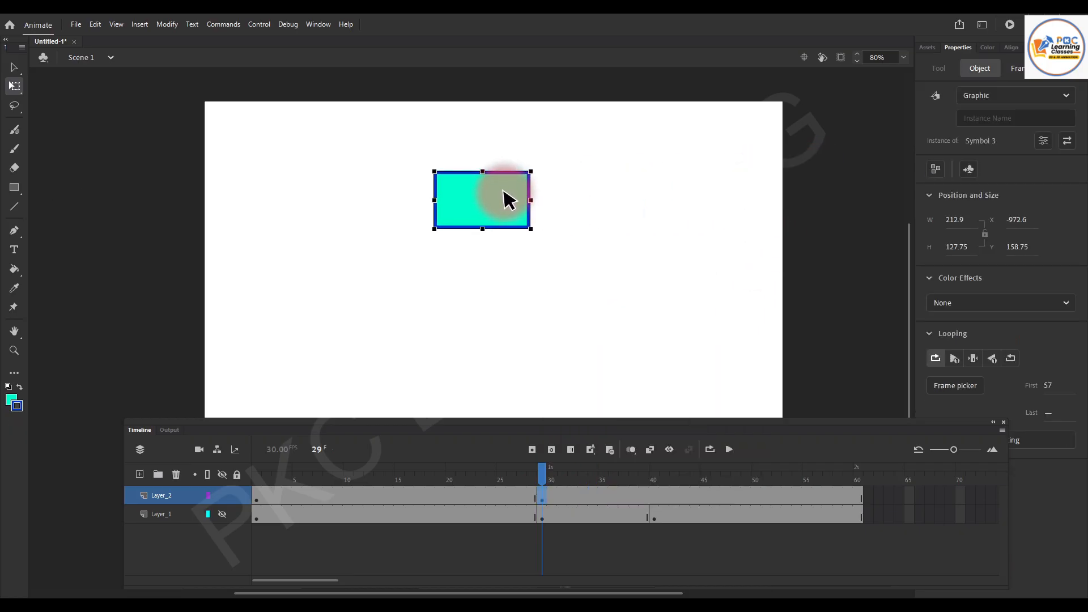
Set the looping of the turquoise Graphic instance at frame 29 of Layer_2 to single frame.
{"action": "left_click", "coordinate": [536, 478]}
{"action": "mouse_move", "coordinate": [530, 471]}
{"action": "left_mouse_down"}
{"action": "mouse_move", "coordinate": [583, 469]}
{"action": "mouse_move", "coordinate": [541, 472]}
{"action": "left_mouse_up"}
{"action": "left_click", "coordinate": [504, 204]}
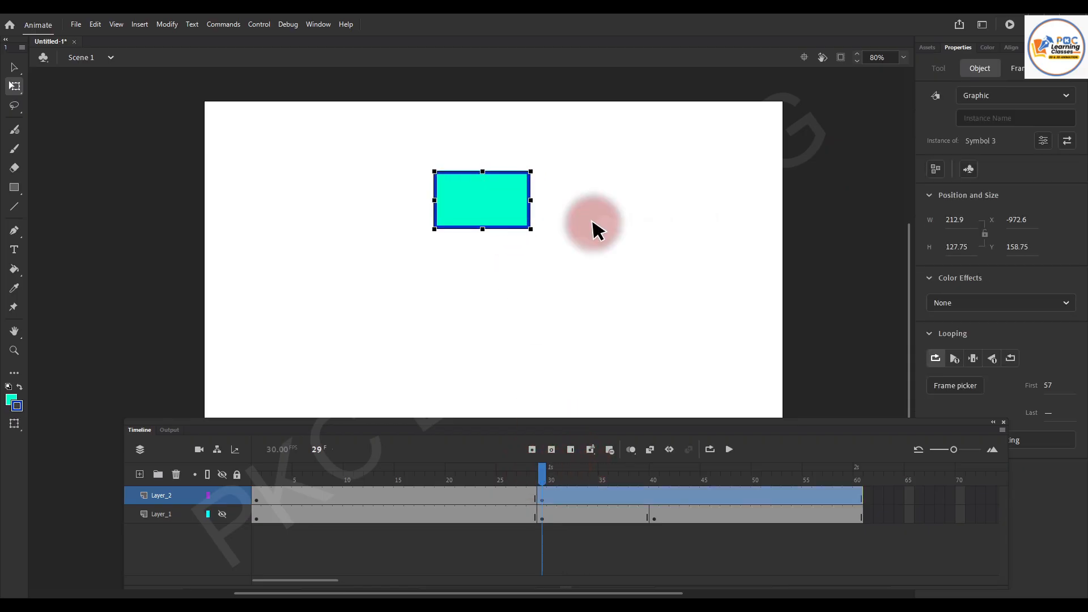
{"action": "left_click", "coordinate": [973, 358]}
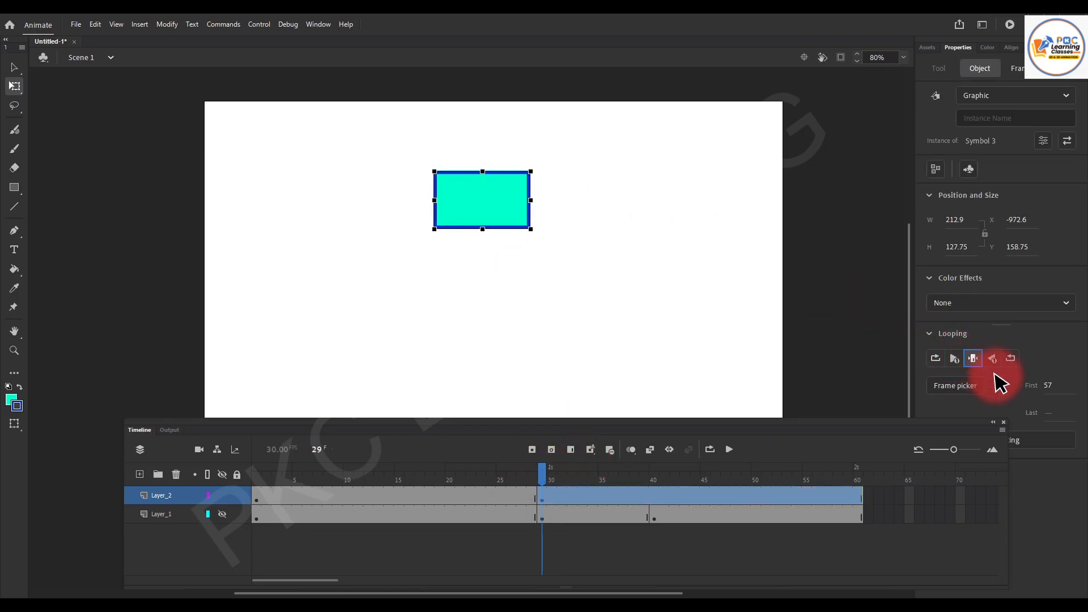
Scrub the main timeline across both Layer_2 keyframes and return to frame 1 to check the turquoise Graphic's playback.
{"action": "left_click_drag", "start_coordinate": [540, 474], "coordinate": [874, 478]}
{"action": "left_click_drag", "start_coordinate": [700, 481], "coordinate": [549, 457]}
{"action": "left_click", "coordinate": [563, 413]}
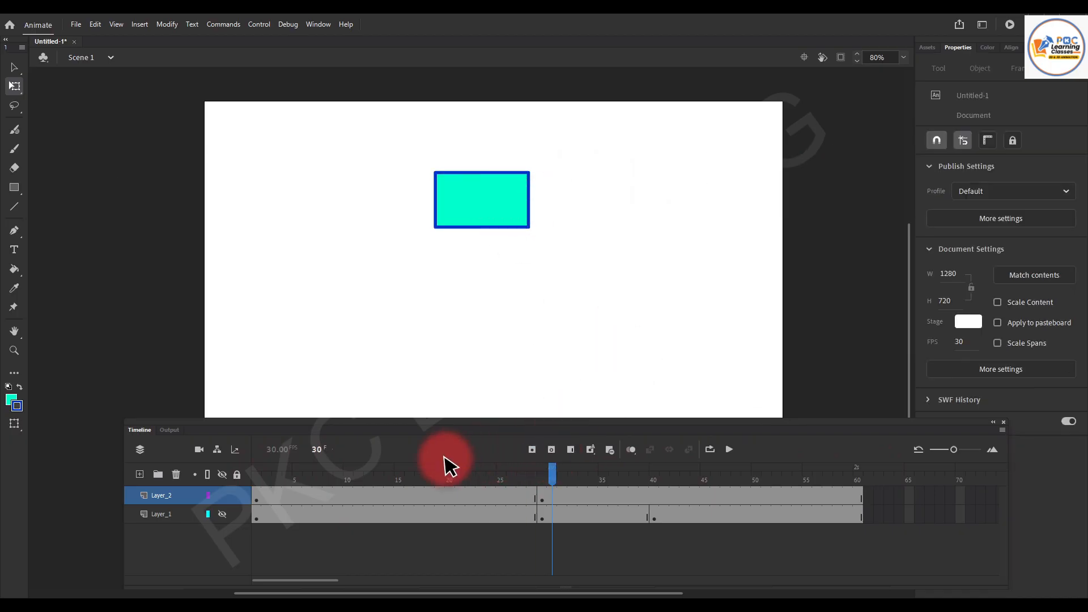
{"action": "left_click_drag", "start_coordinate": [561, 481], "coordinate": [256, 467]}
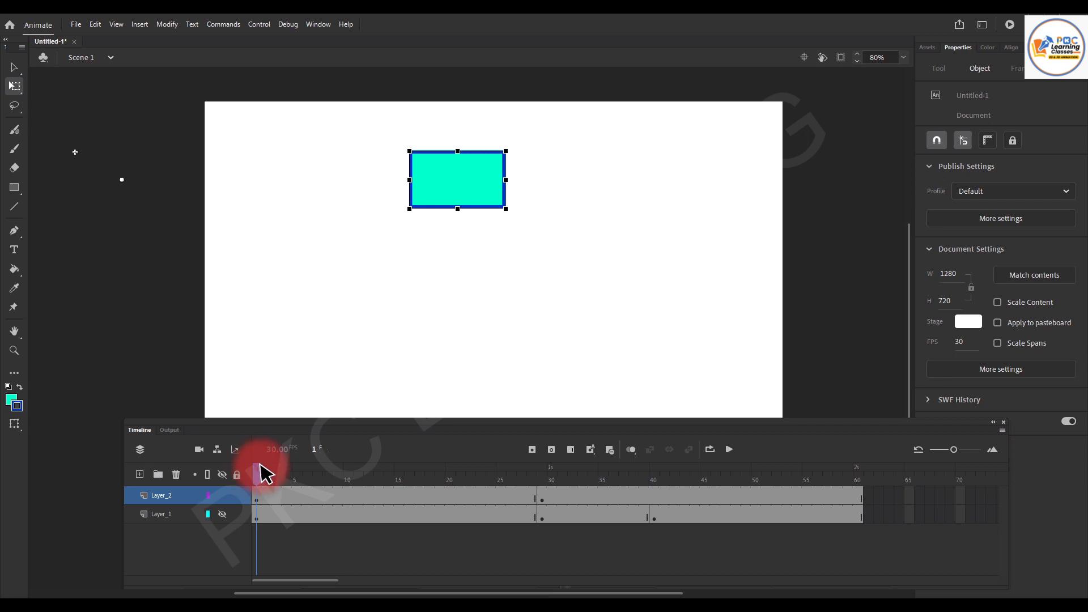
{"action": "left_click_drag", "start_coordinate": [254, 479], "coordinate": [655, 479]}
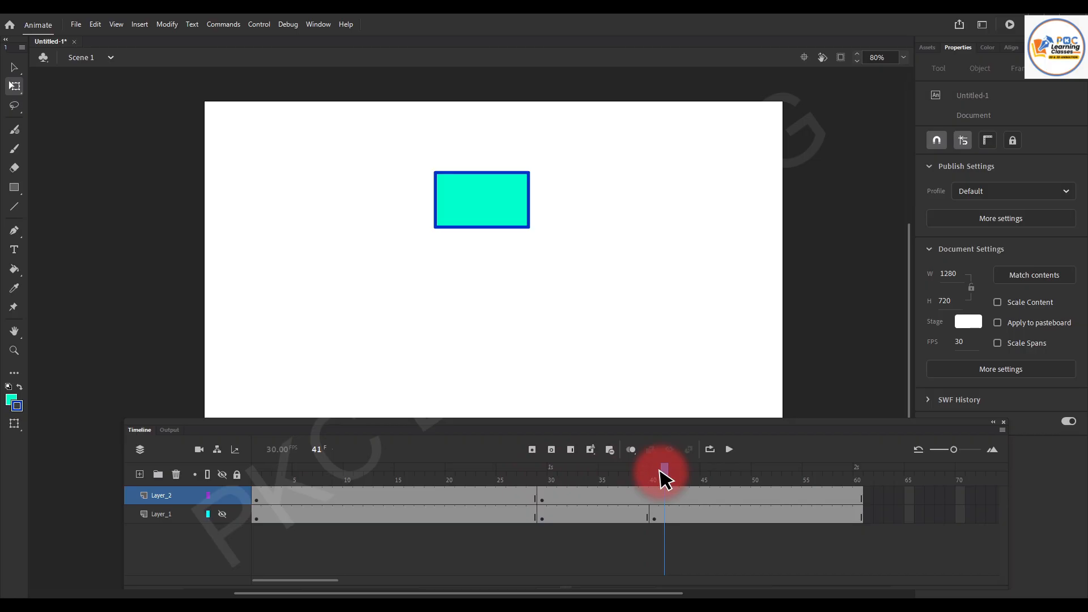
{"action": "left_click_drag", "start_coordinate": [666, 478], "coordinate": [260, 498]}
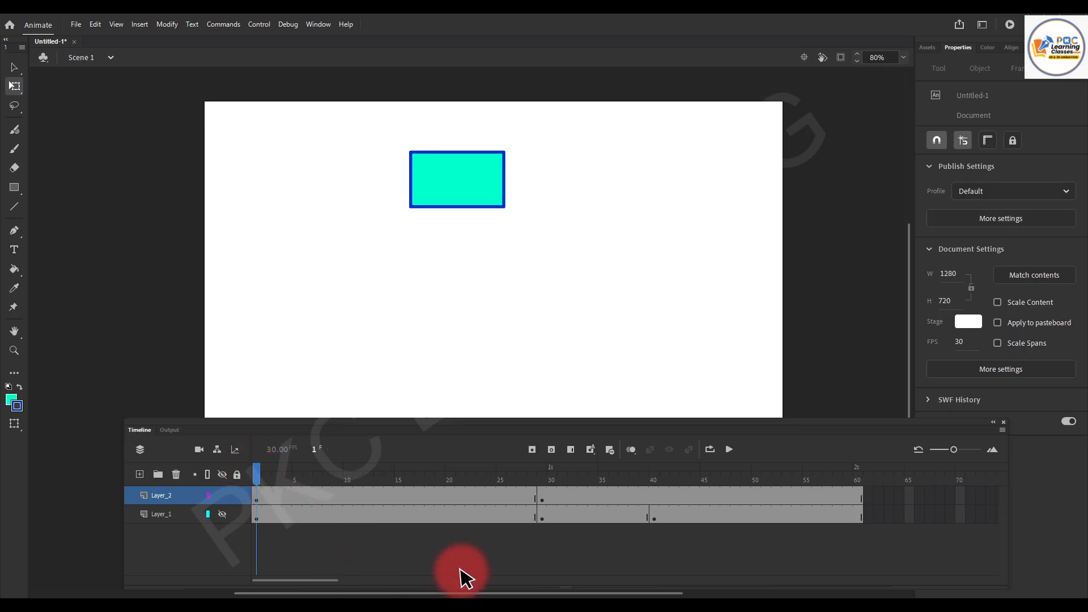
{"action": "left_click", "coordinate": [745, 610]}
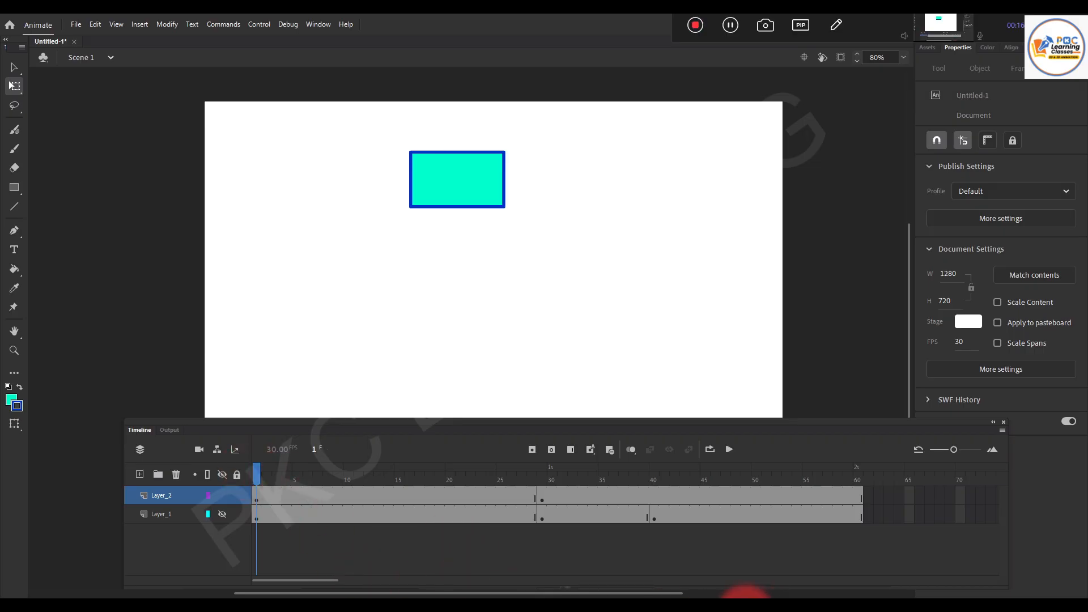